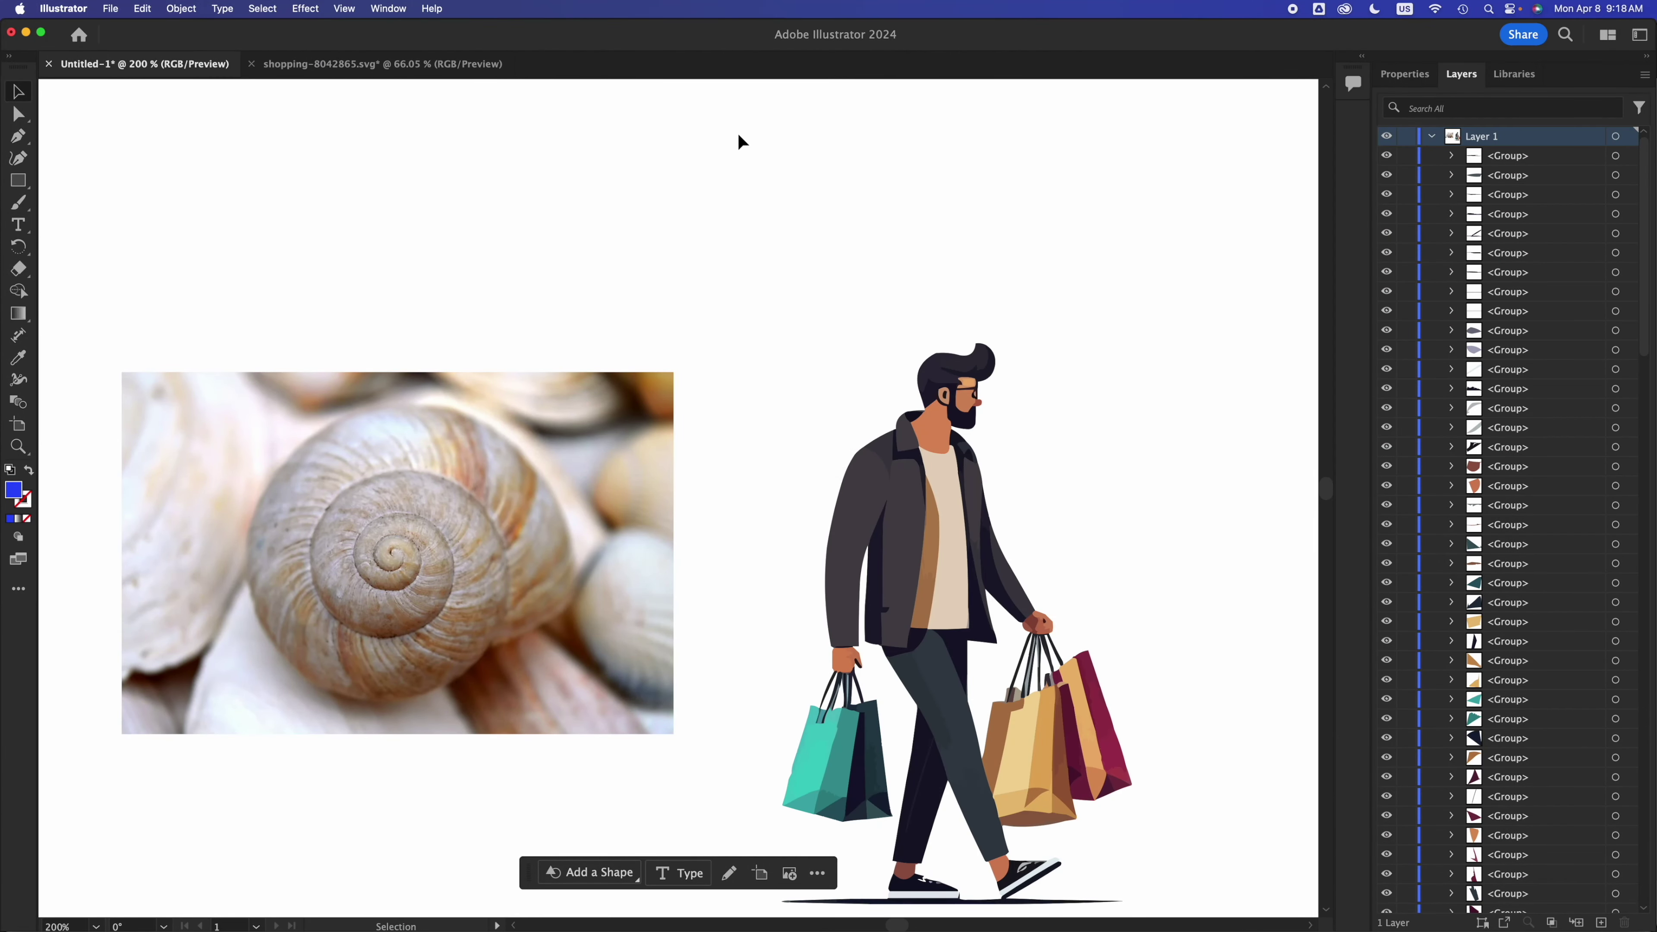
Zoom around the shopper illustration, selecting the group at its collar and then clearing the selection
scroll(736, 132, right, 2)
scroll(737, 132, down, 1)
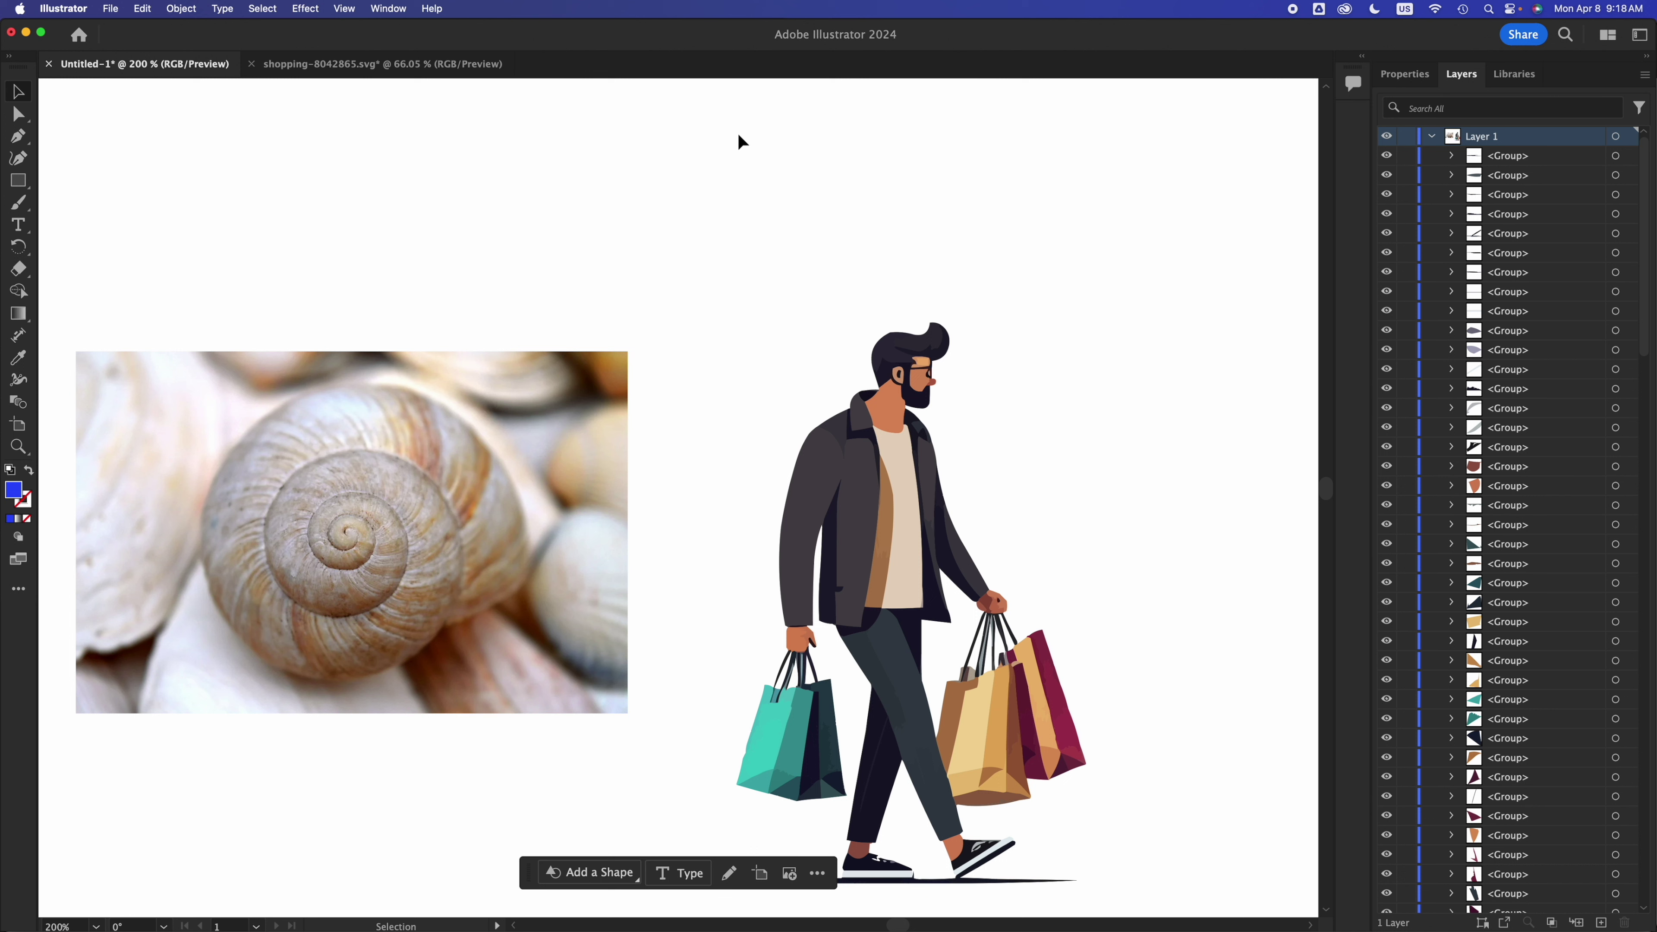
click(917, 430)
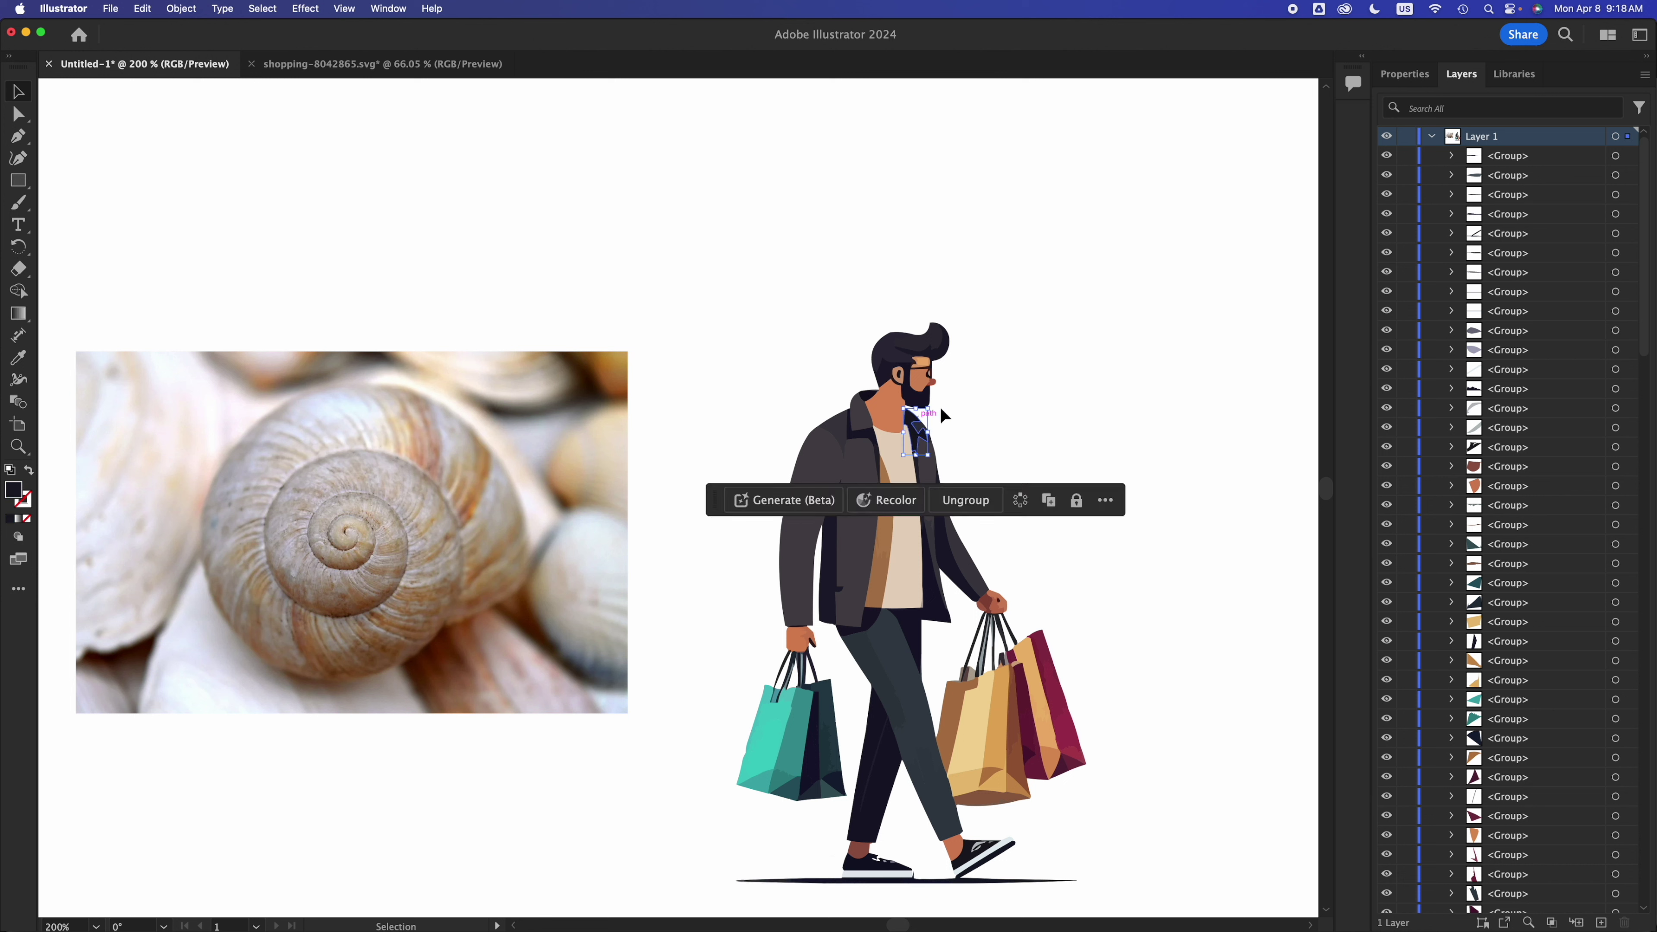
click(1005, 354)
scroll(962, 353, down, 1)
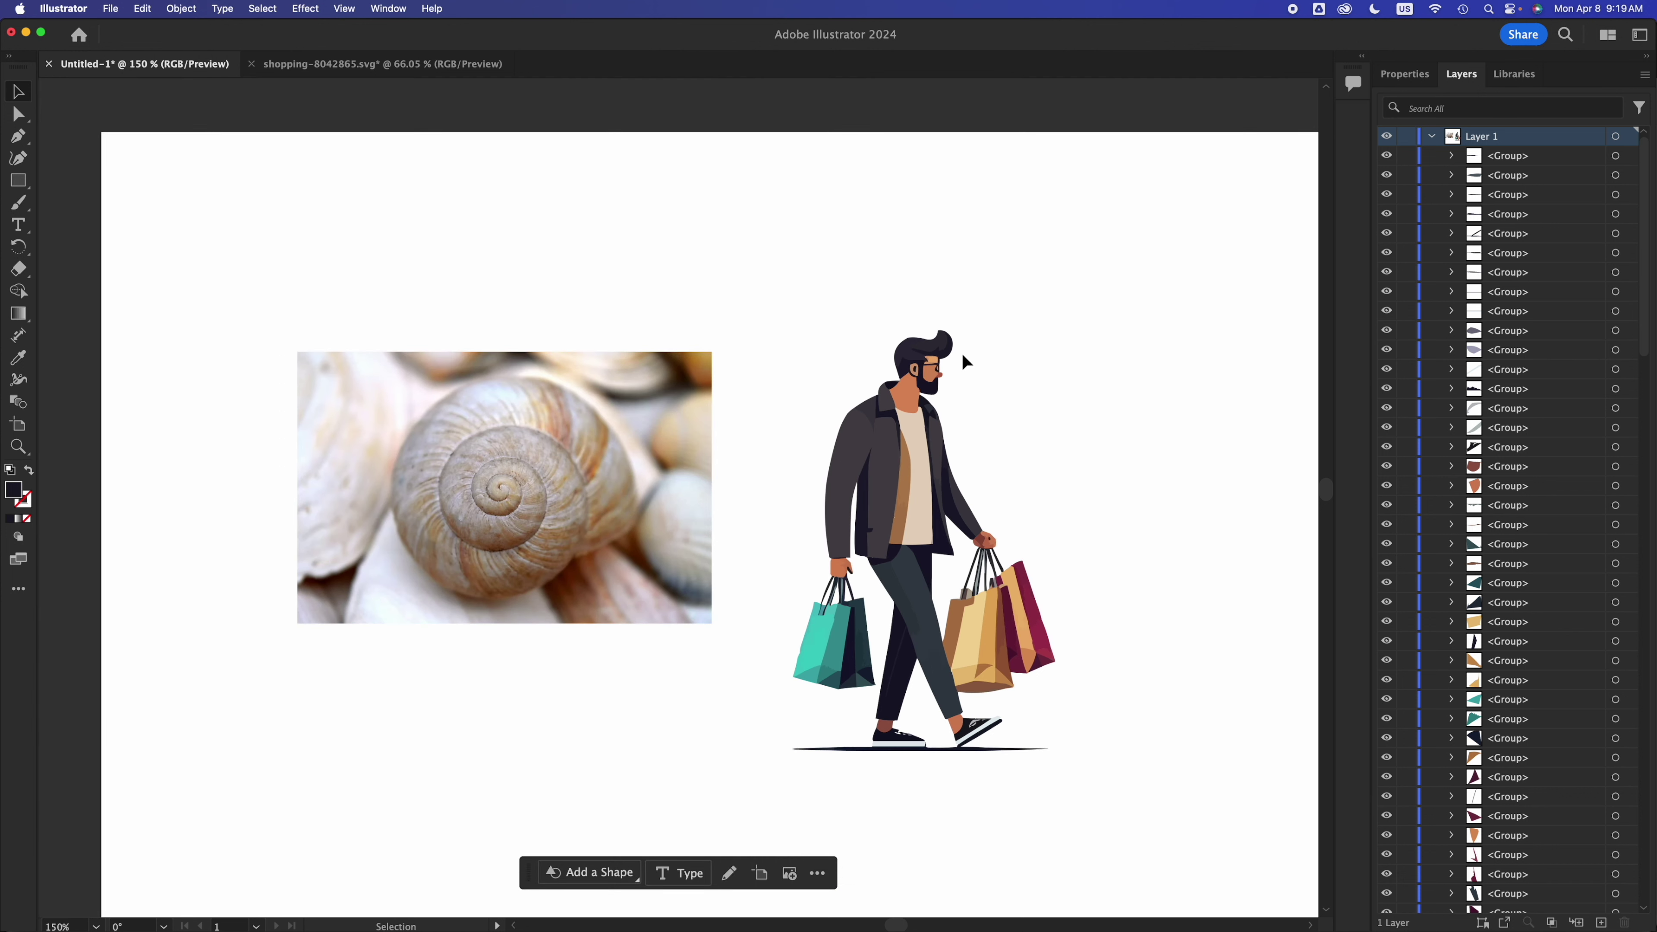
scroll(962, 352, up, 1)
scroll(962, 353, up, 1)
scroll(886, 448, up, 1)
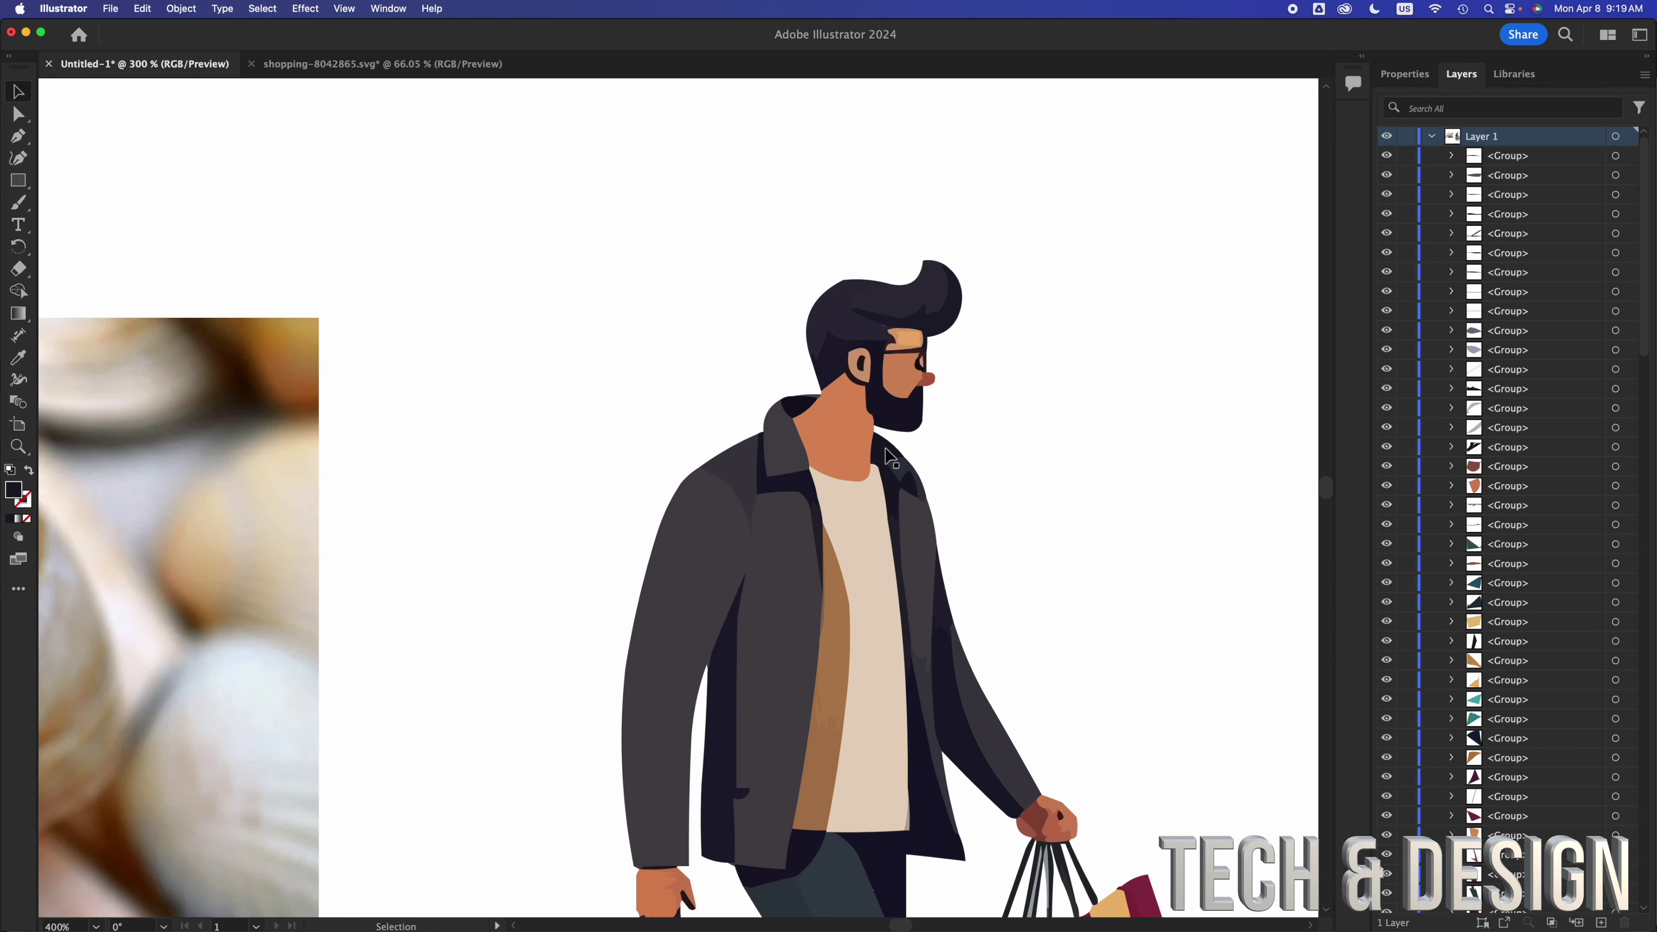
scroll(853, 486, up, 4)
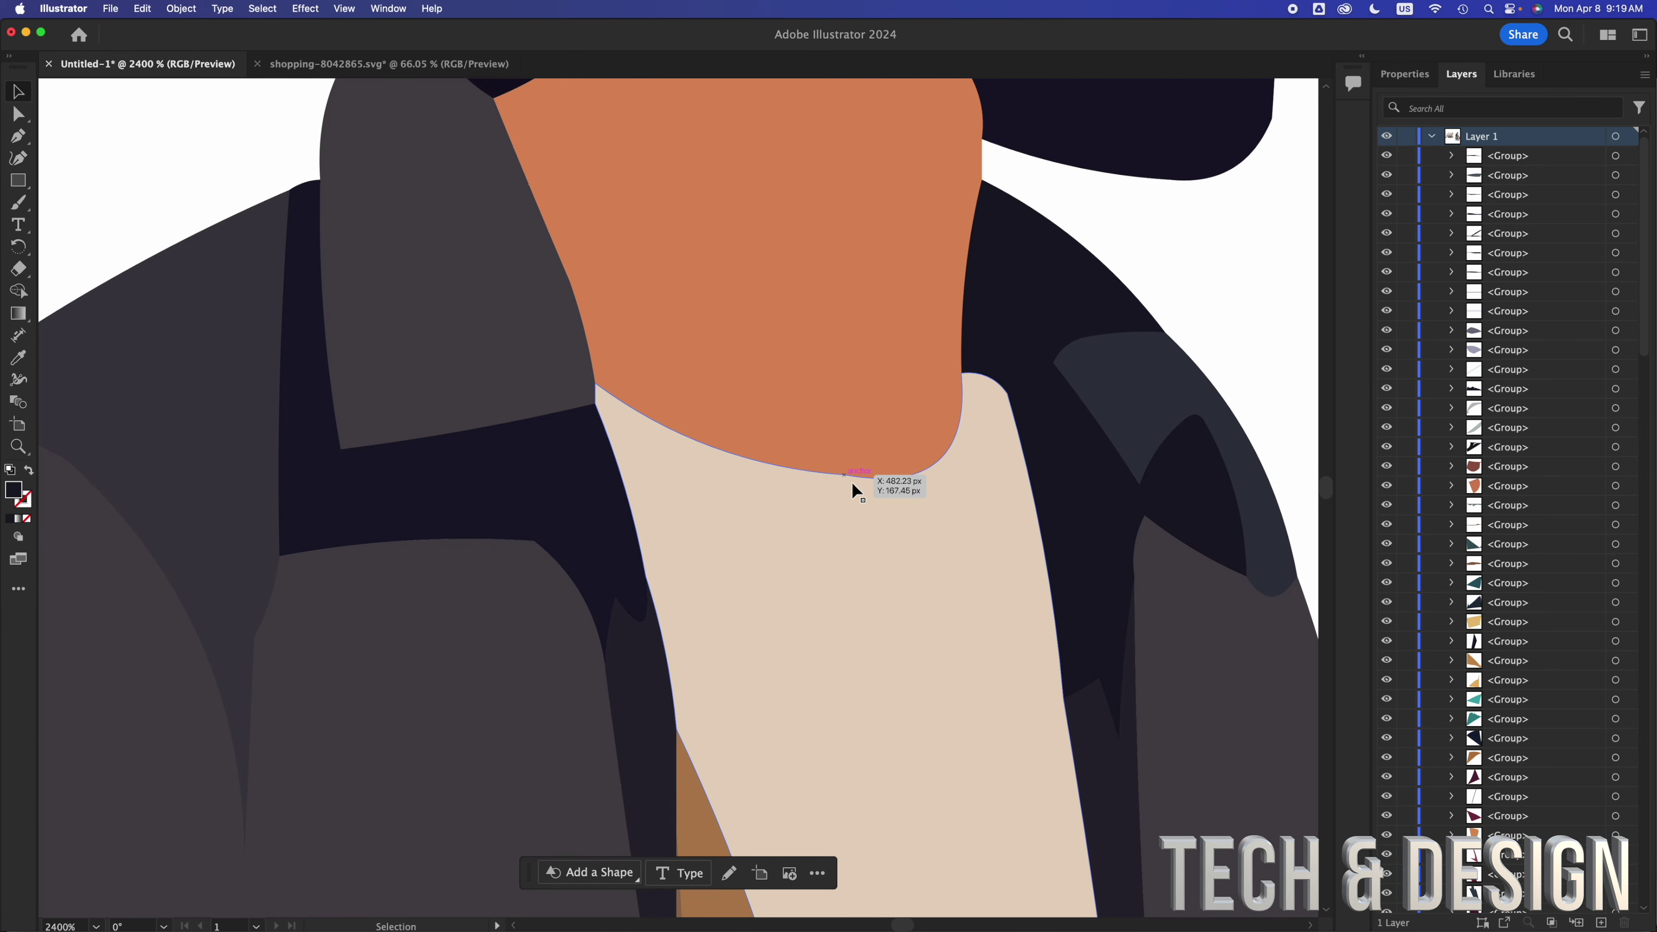
scroll(850, 480, up, 3)
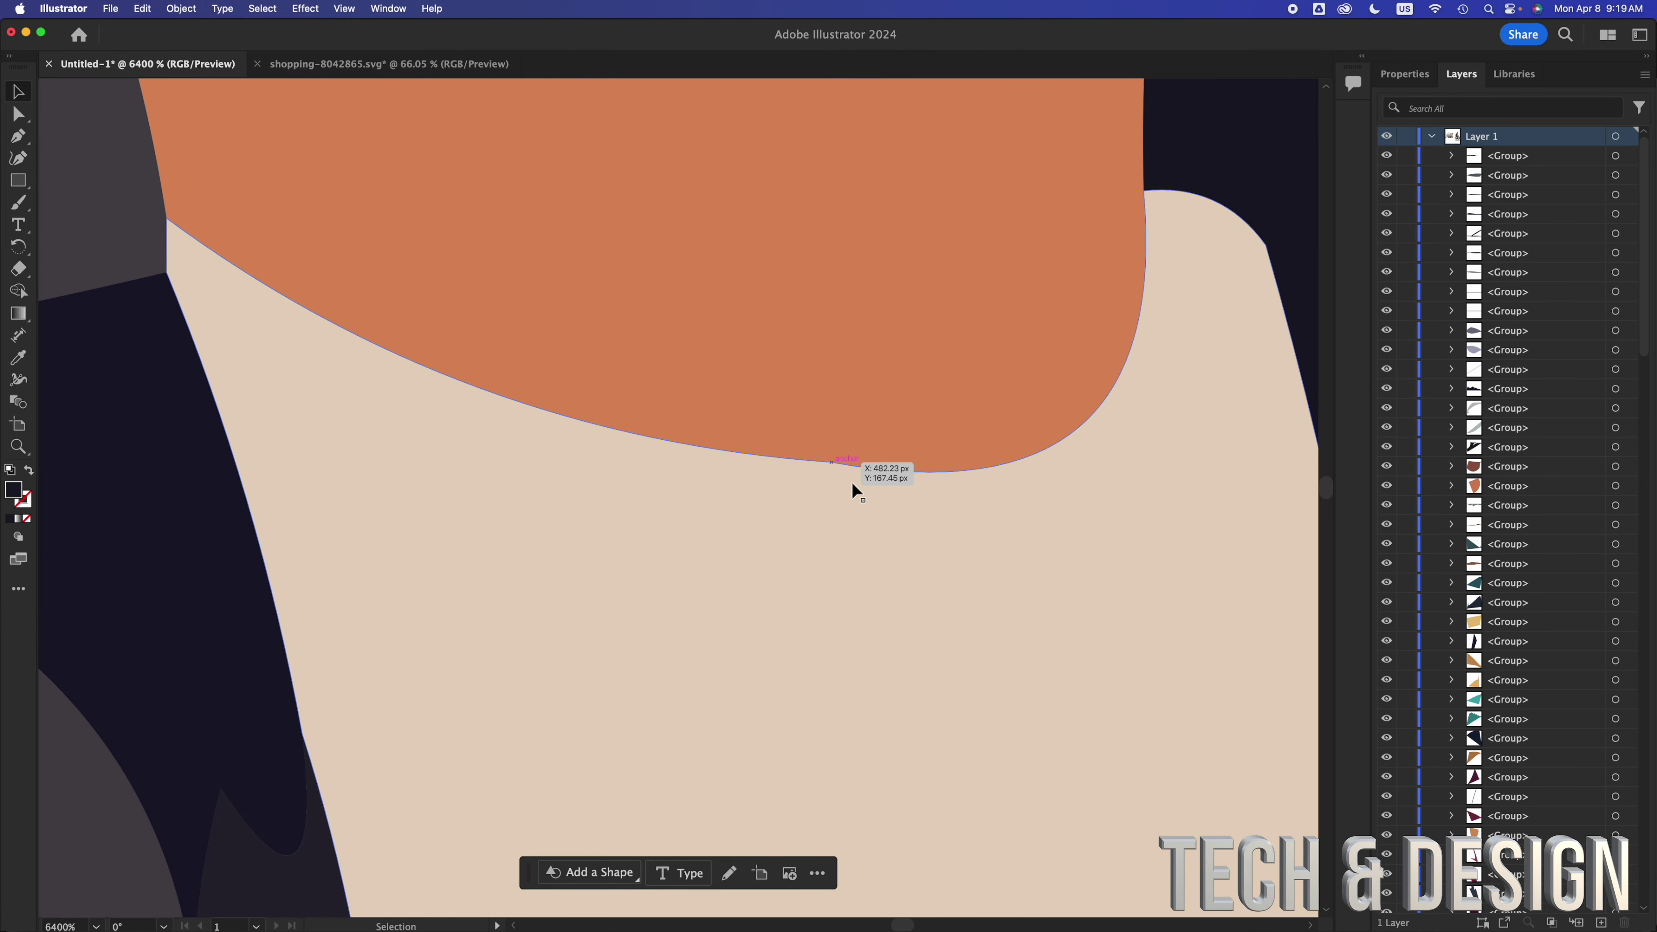
scroll(851, 481, up, 2)
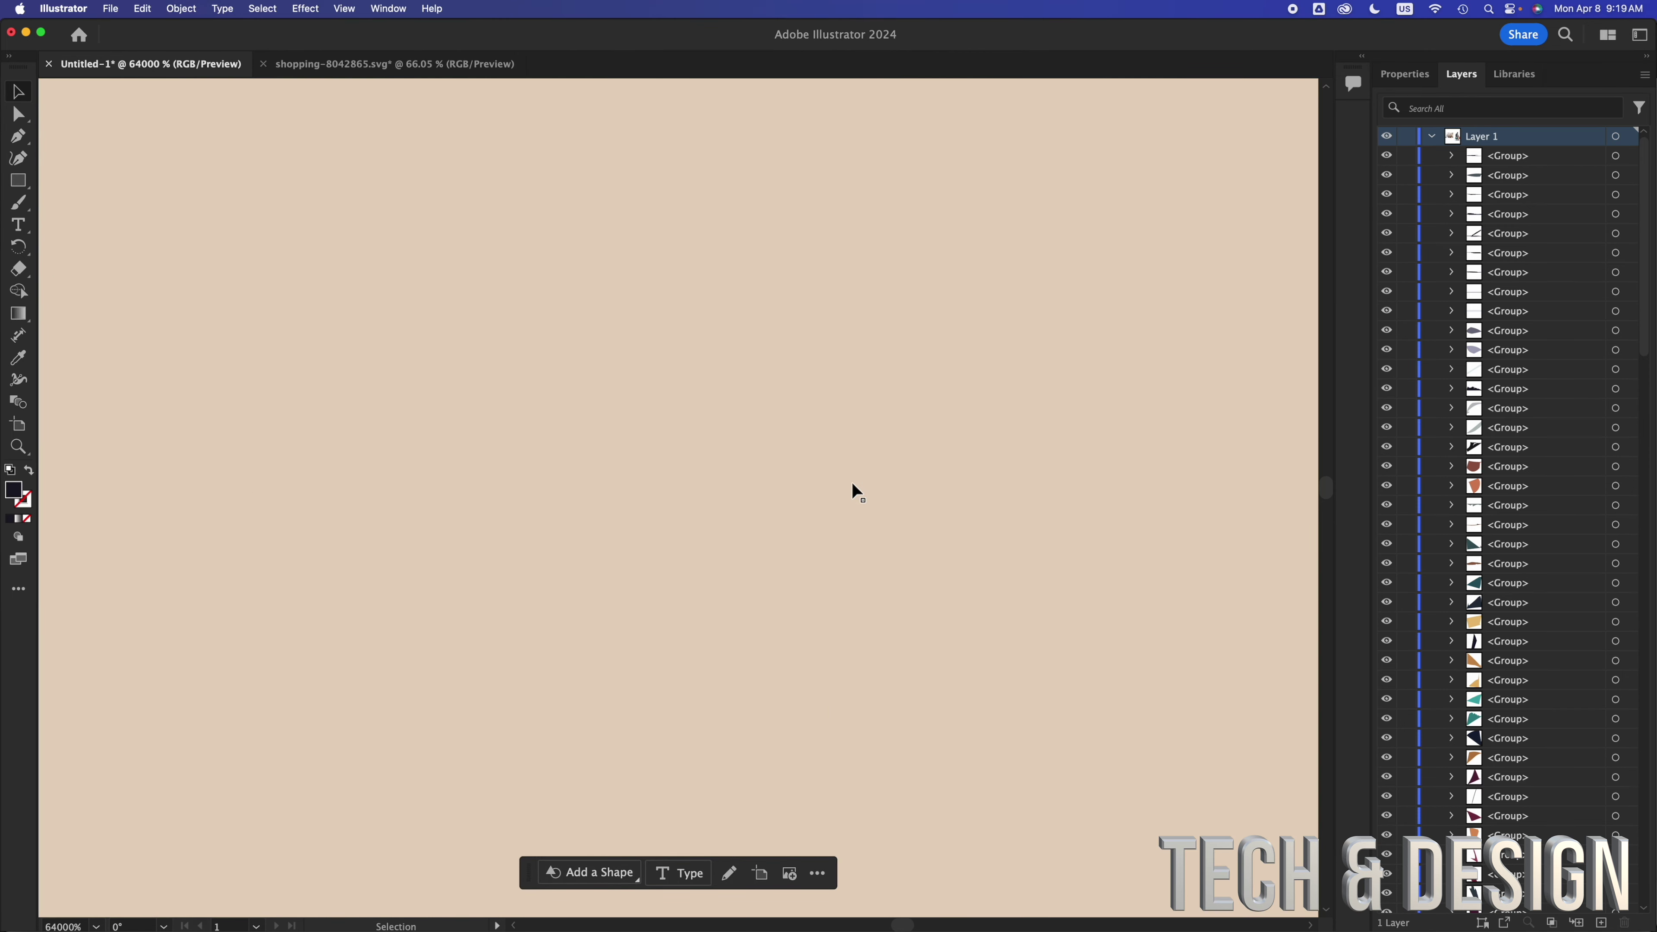
scroll(851, 480, down, 2)
scroll(850, 481, down, 2)
scroll(851, 479, up, 1)
scroll(851, 479, down, 6)
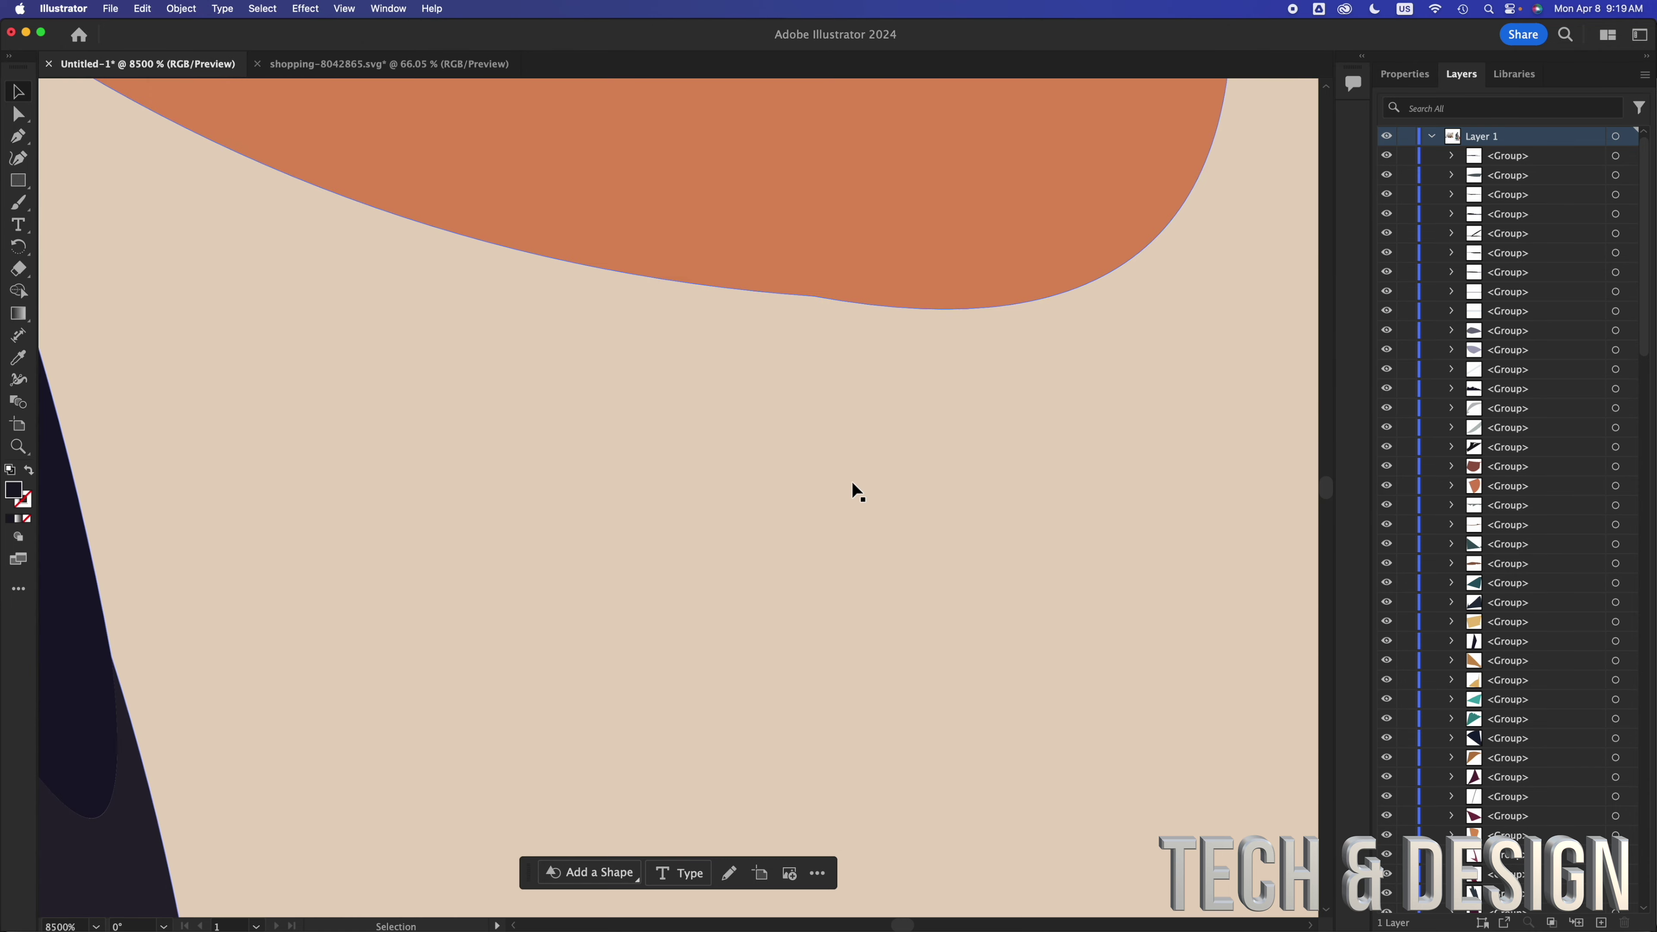
scroll(940, 238, up, 4)
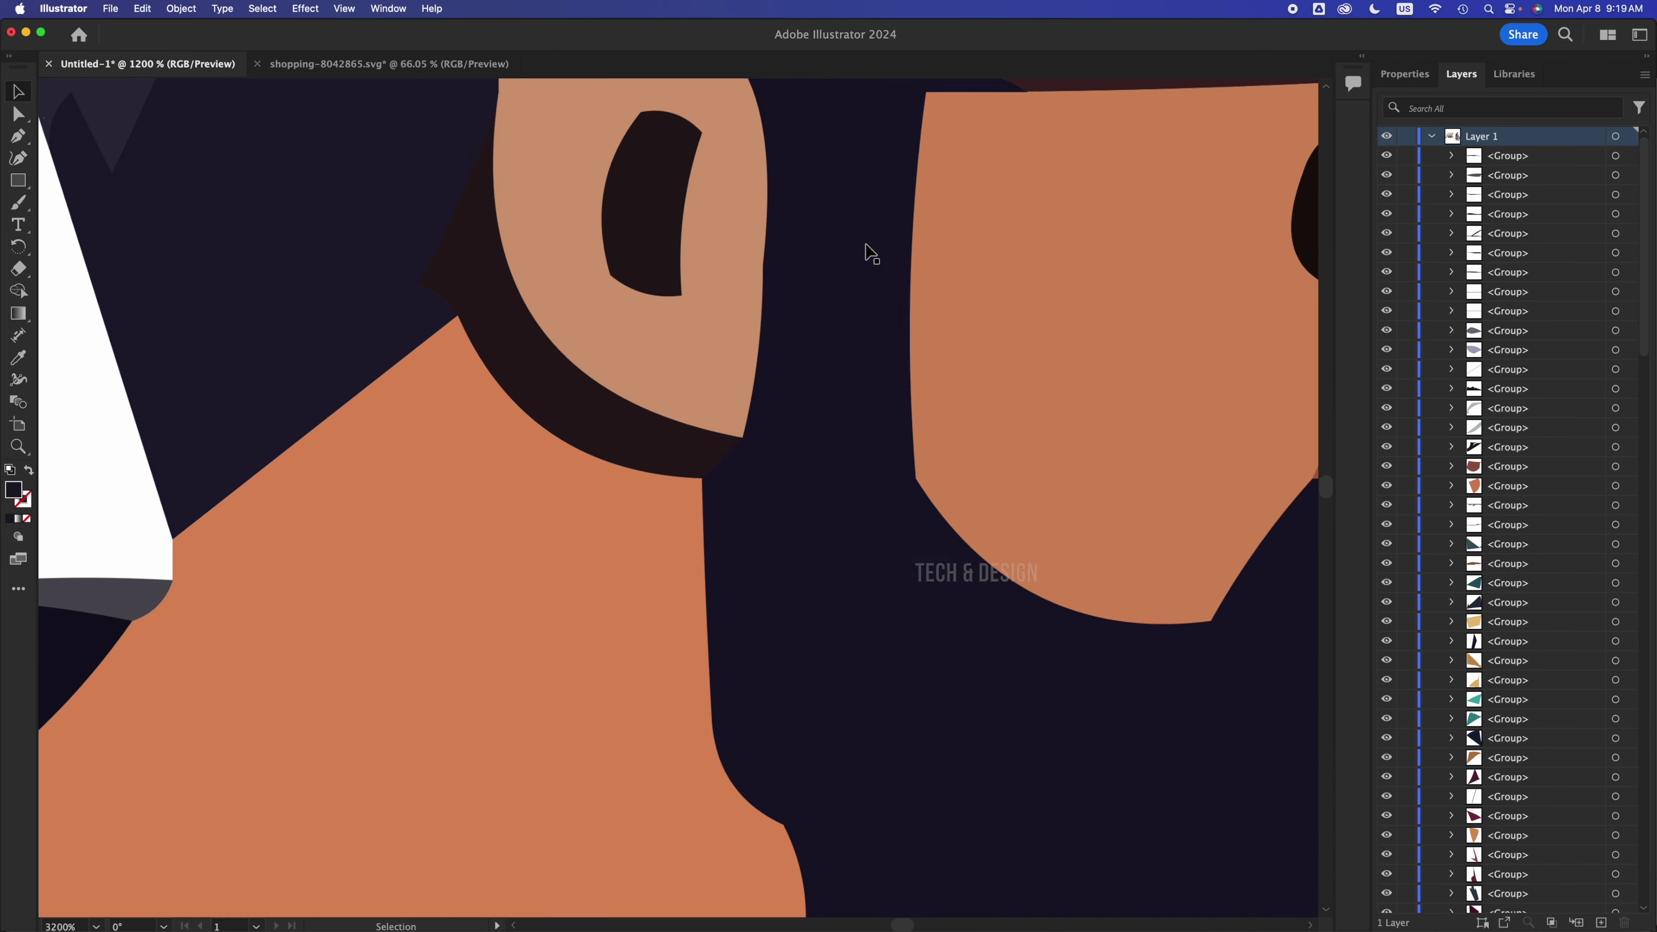
Select the dark shape beside the shopper's ear and zoom in and out to inspect it
click(872, 253)
scroll(866, 260, up, 2)
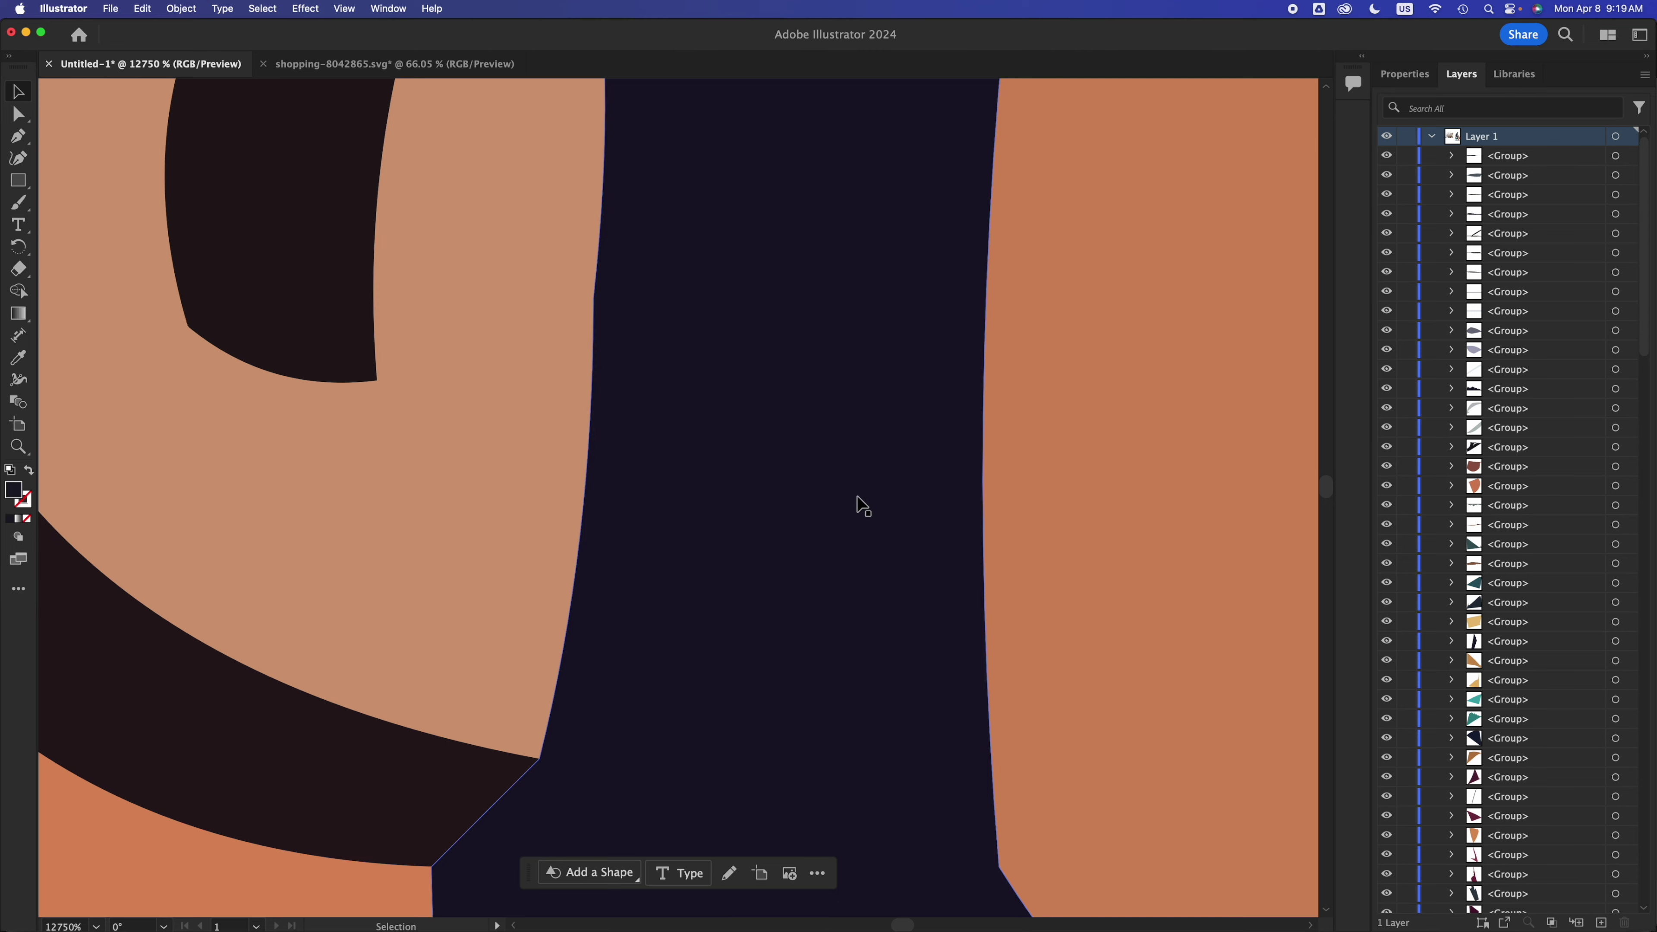
scroll(858, 503, up, 2)
scroll(862, 504, down, 3)
scroll(861, 504, down, 6)
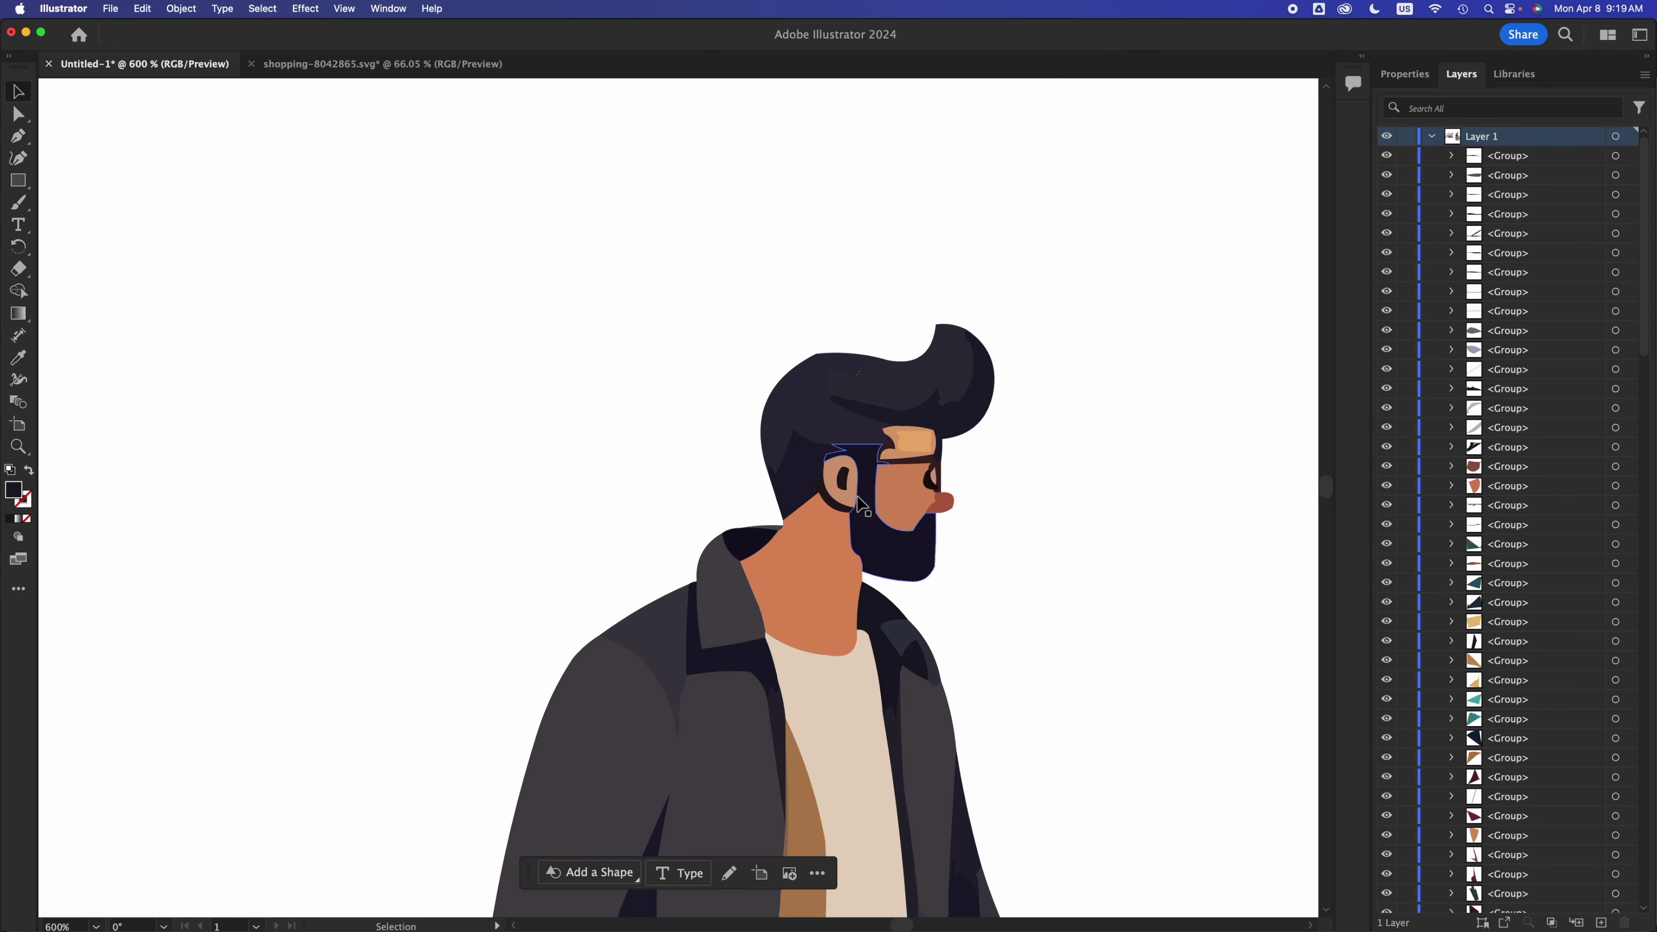
scroll(979, 671, down, 1)
scroll(980, 676, down, 10)
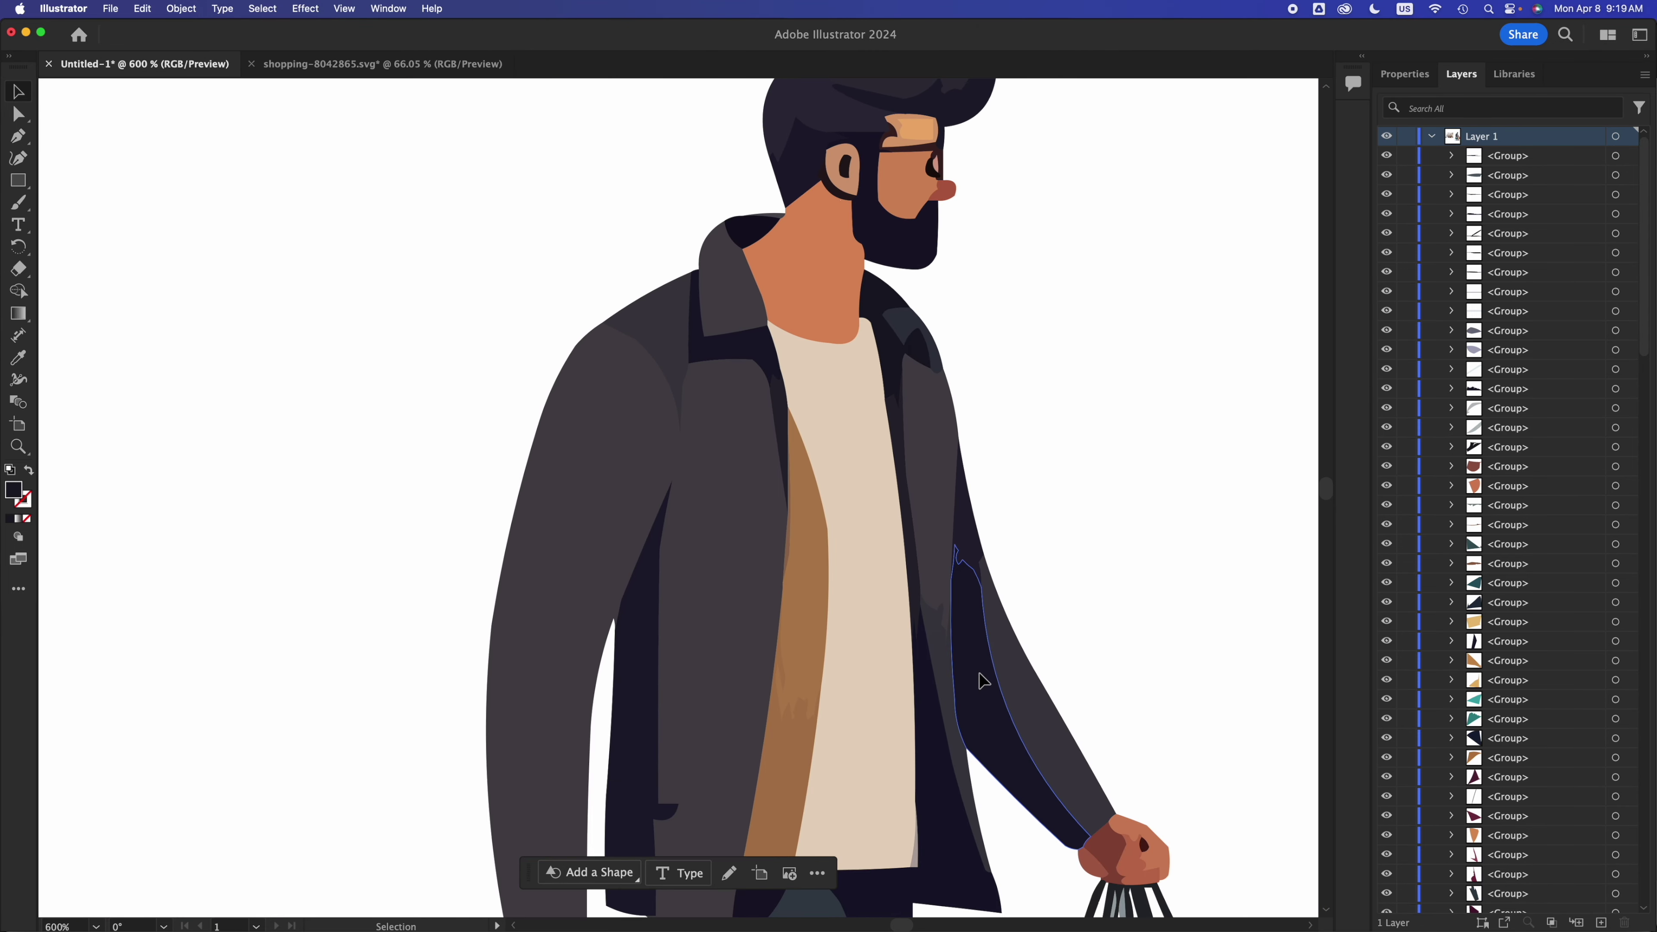
scroll(979, 671, down, 6)
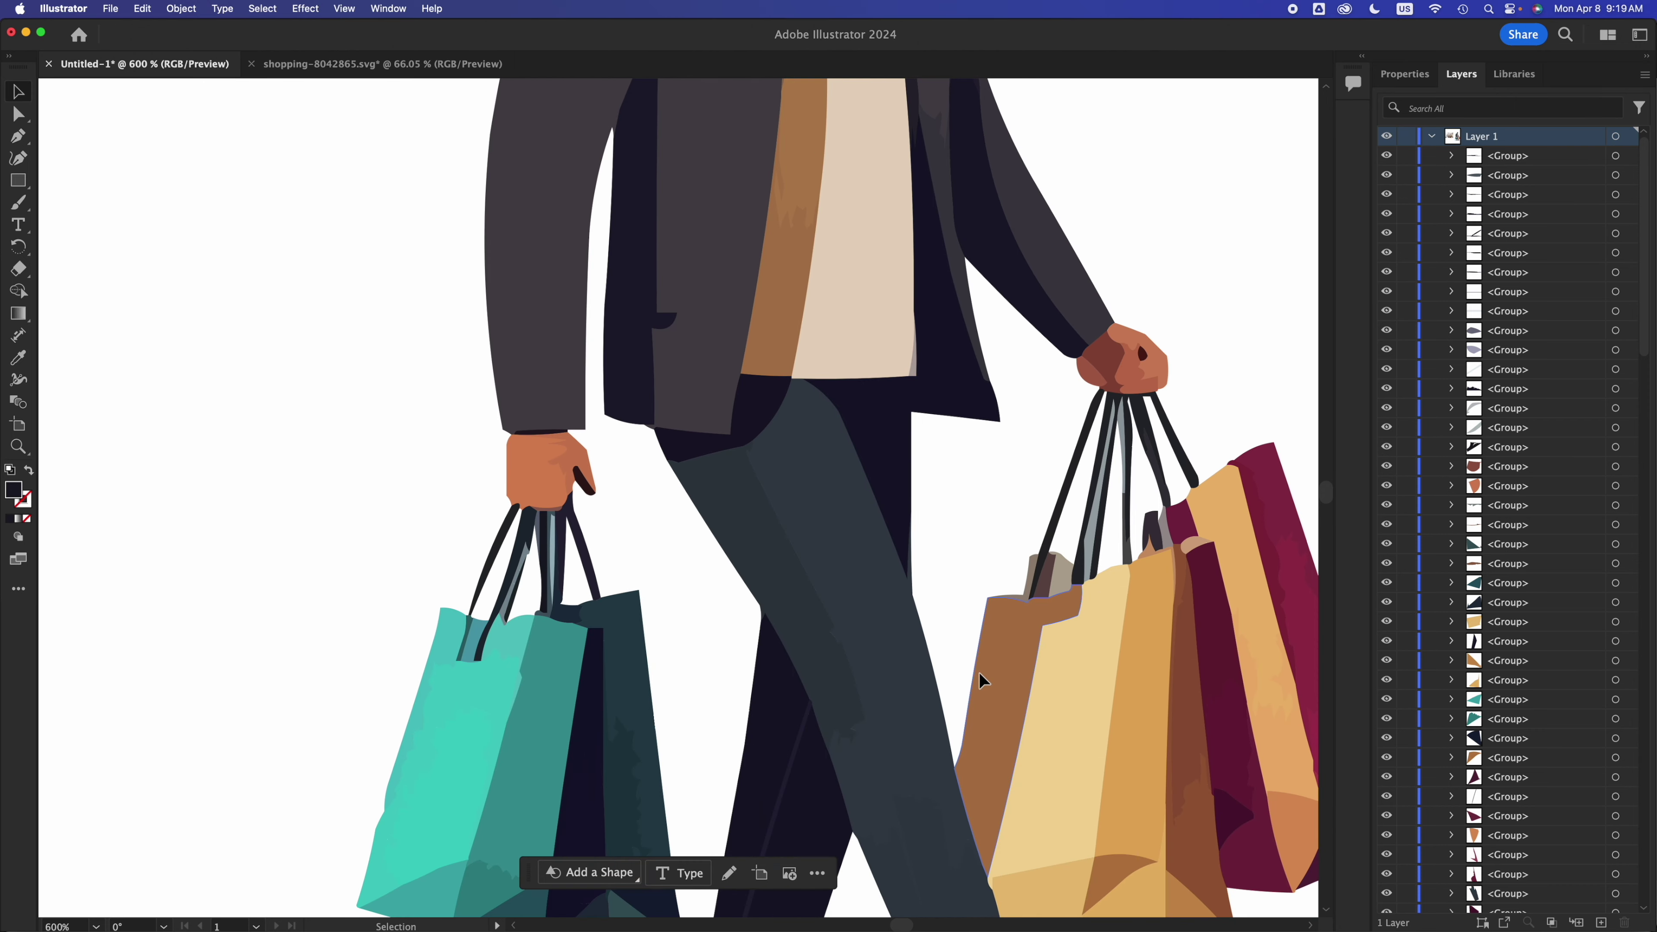
scroll(979, 673, up, 1)
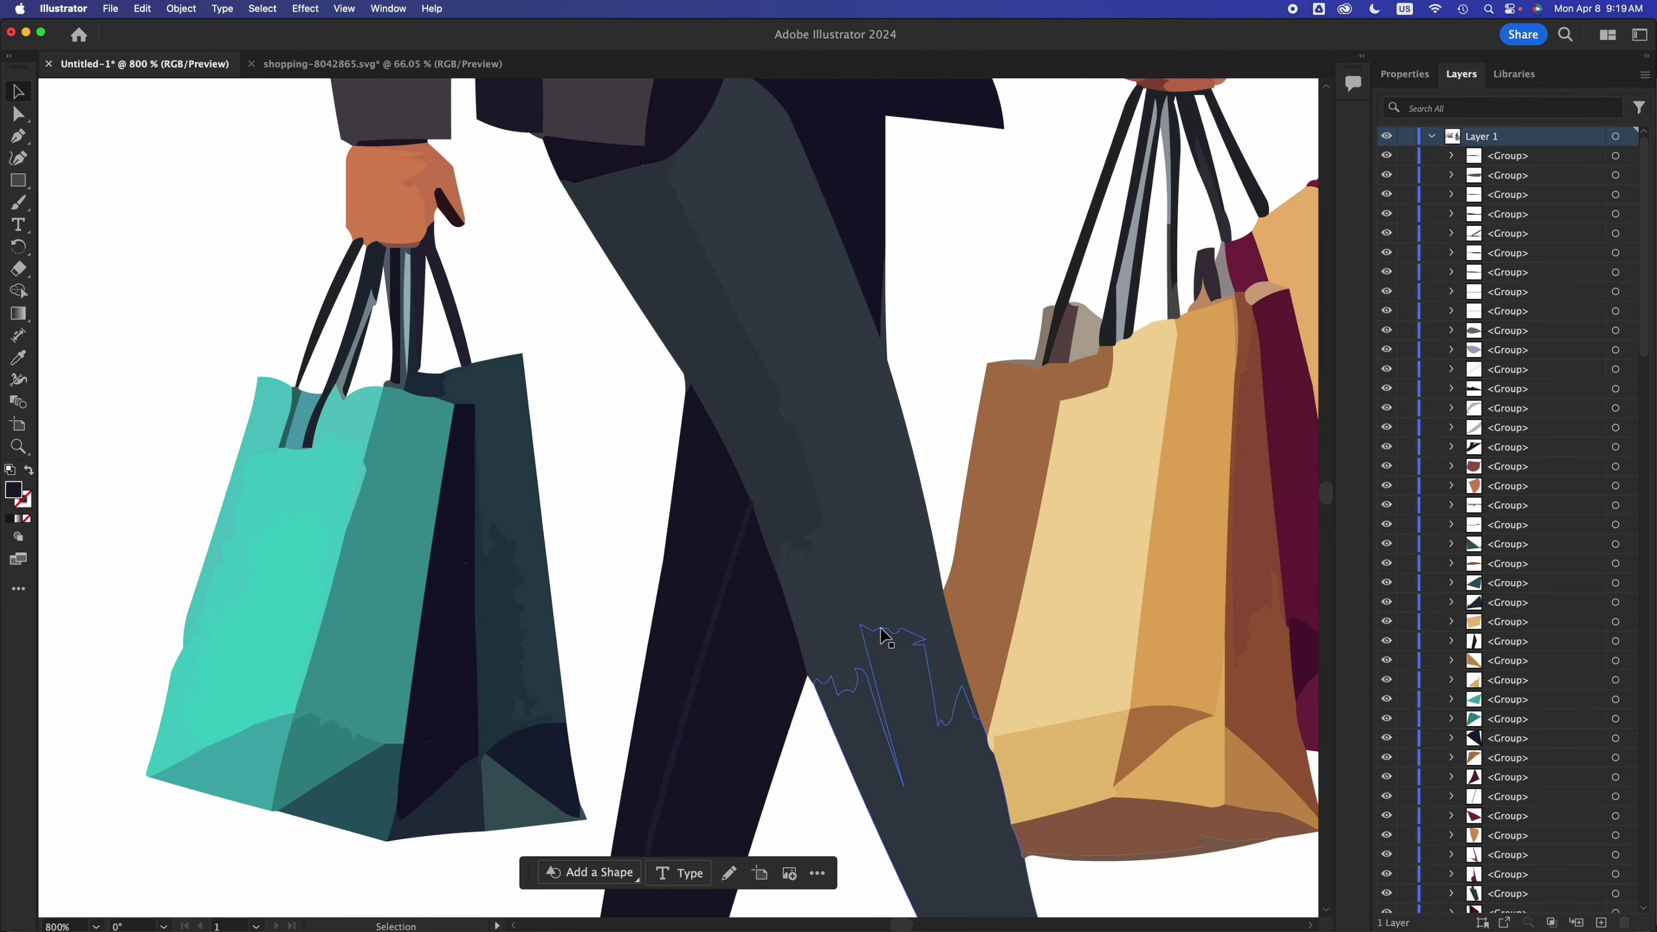
scroll(820, 598, up, 3)
scroll(792, 484, down, 10)
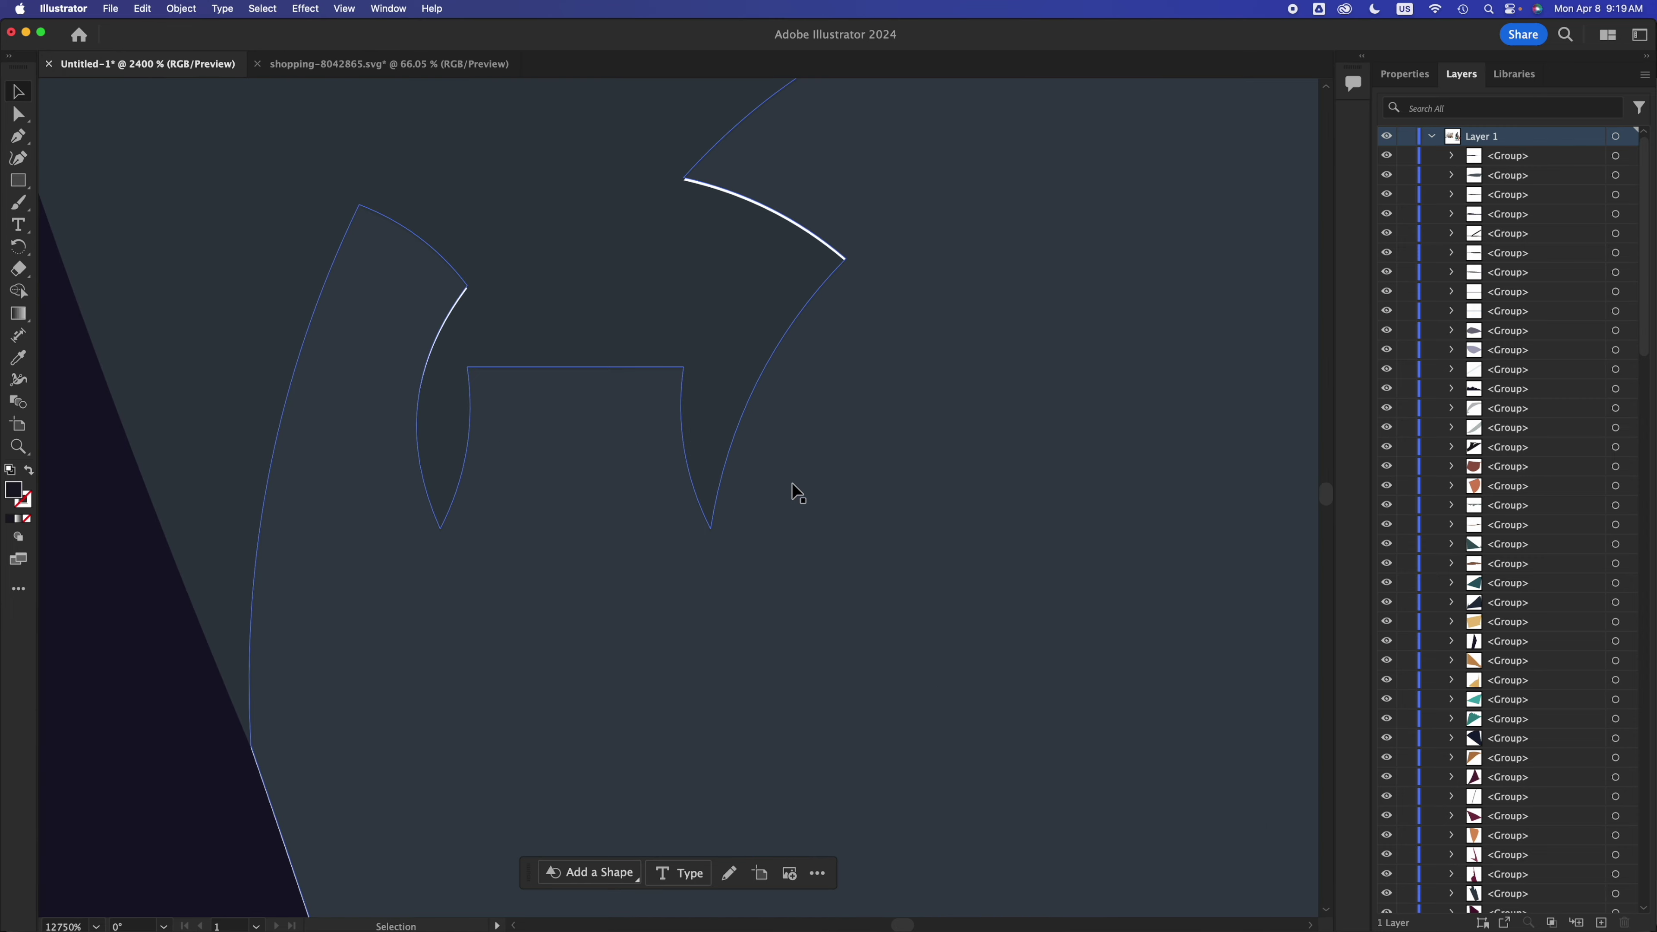
scroll(672, 422, up, 2)
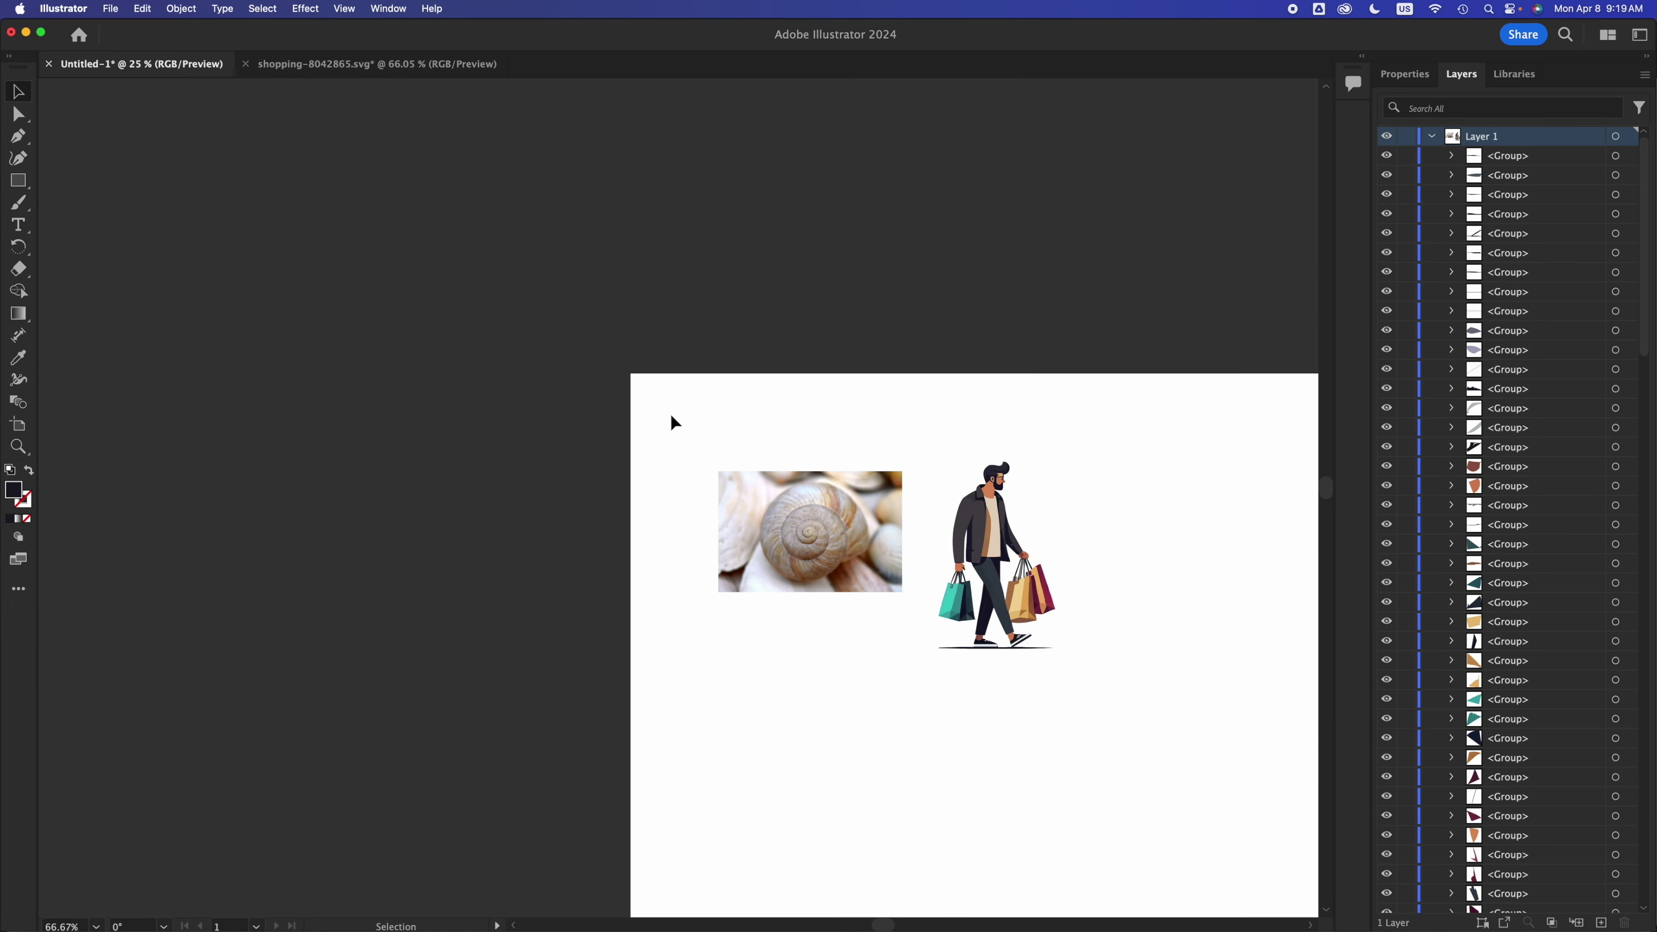
scroll(849, 513, up, 3)
scroll(855, 523, up, 3)
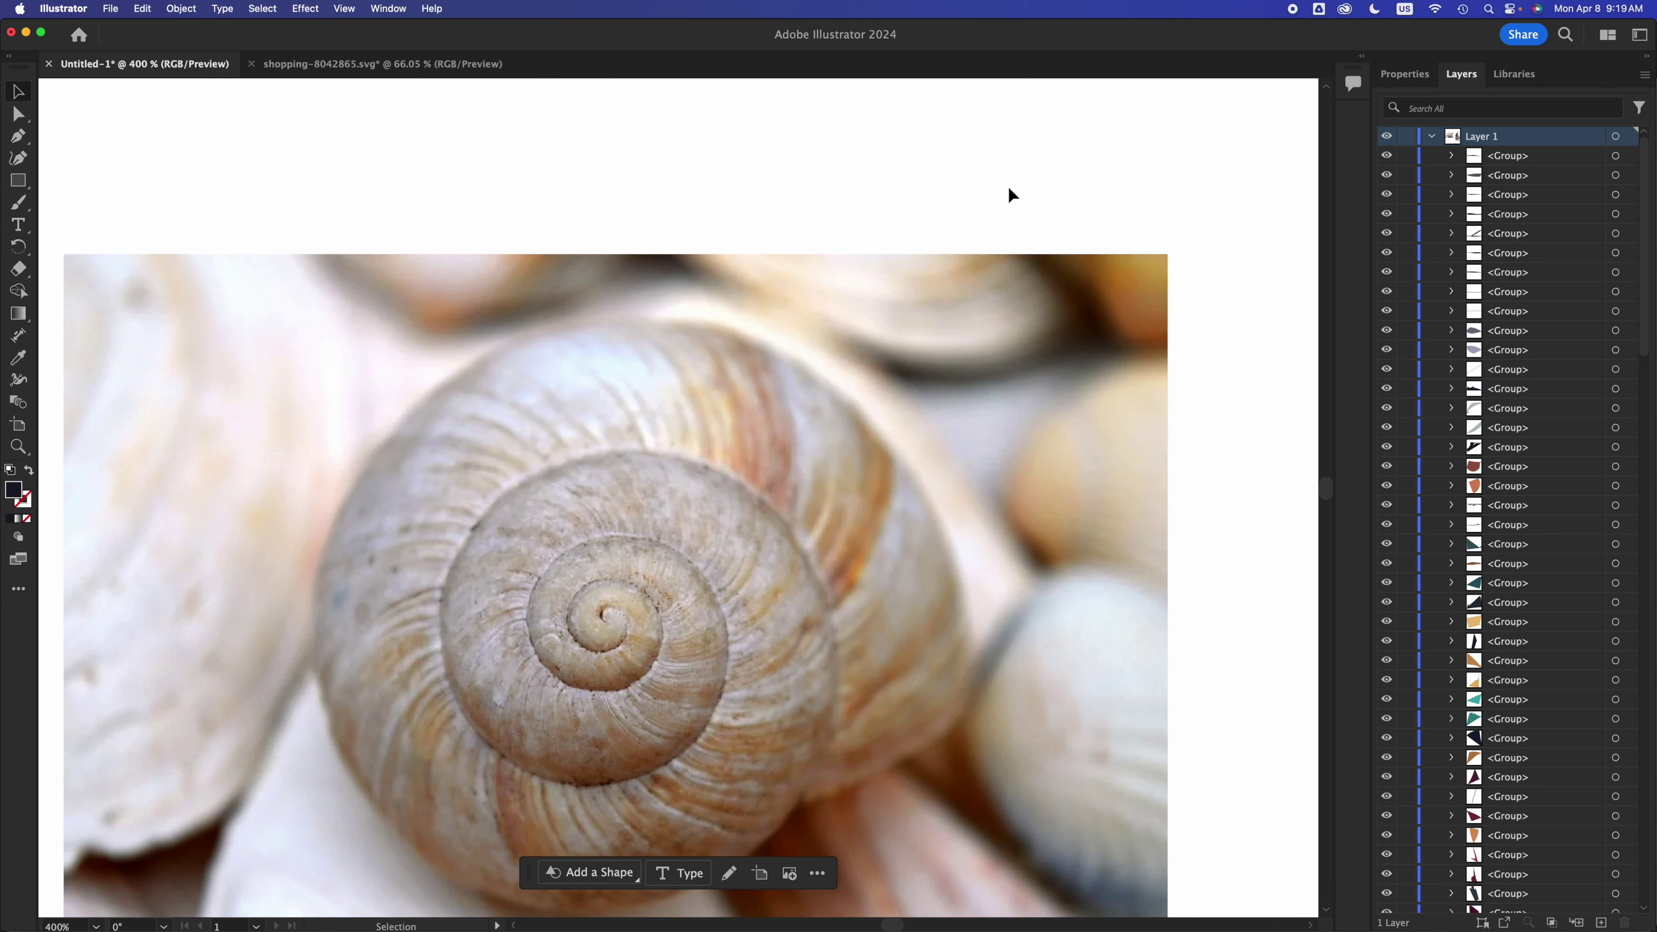
scroll(776, 464, up, 2)
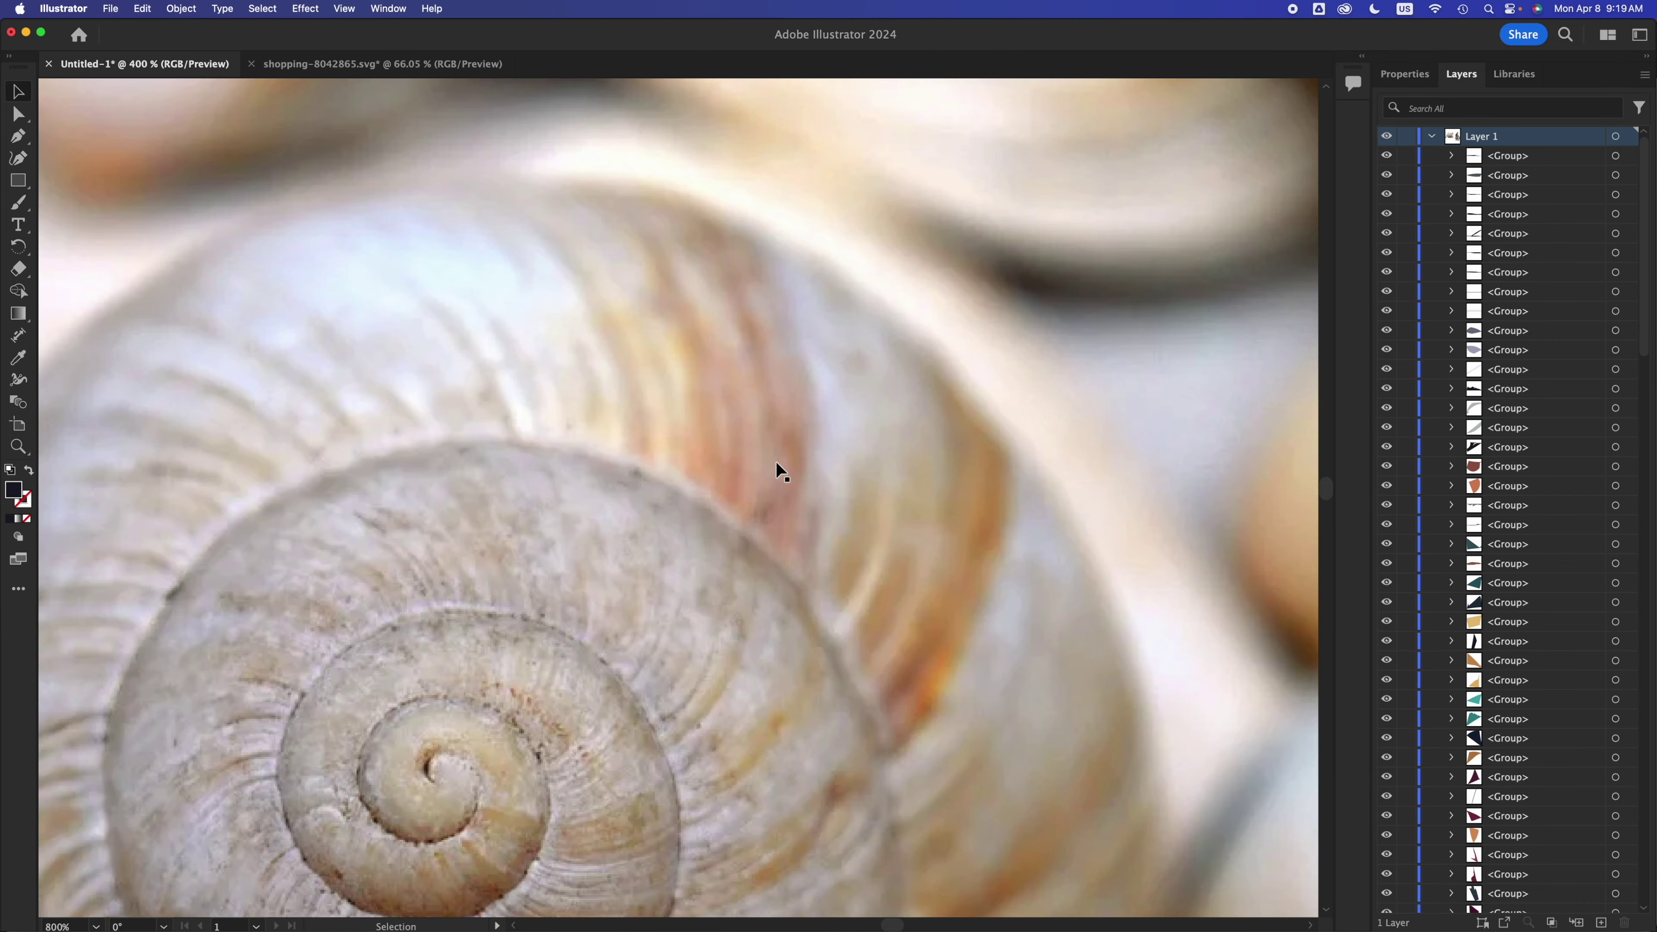
scroll(777, 465, up, 3)
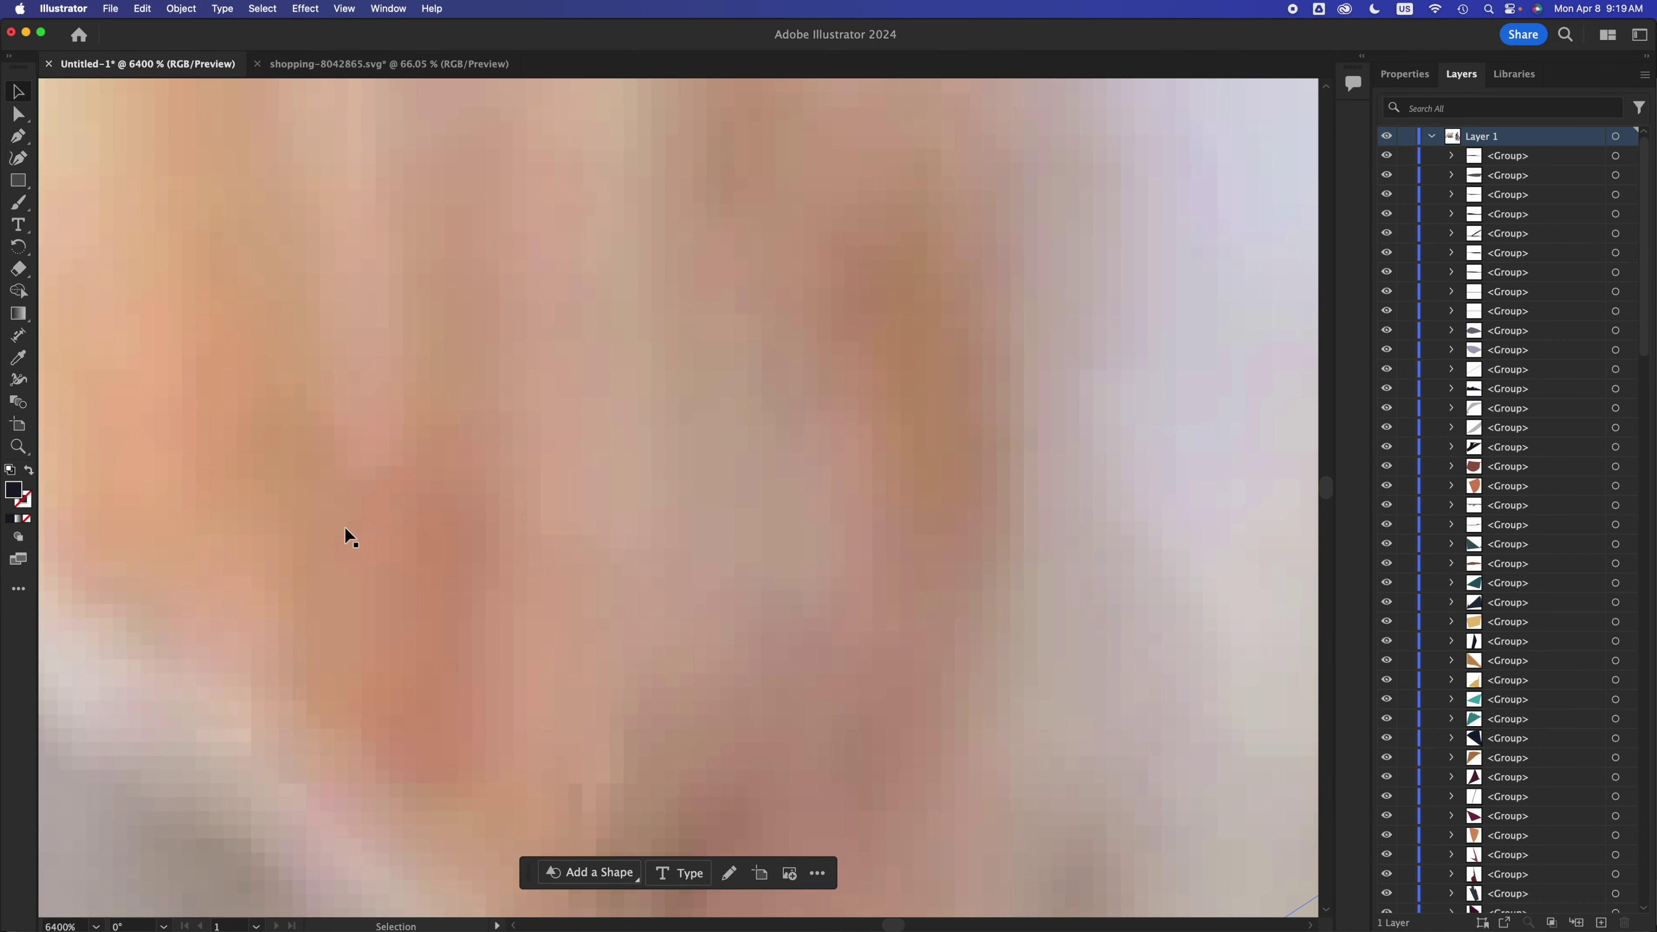
scroll(353, 525, down, 4)
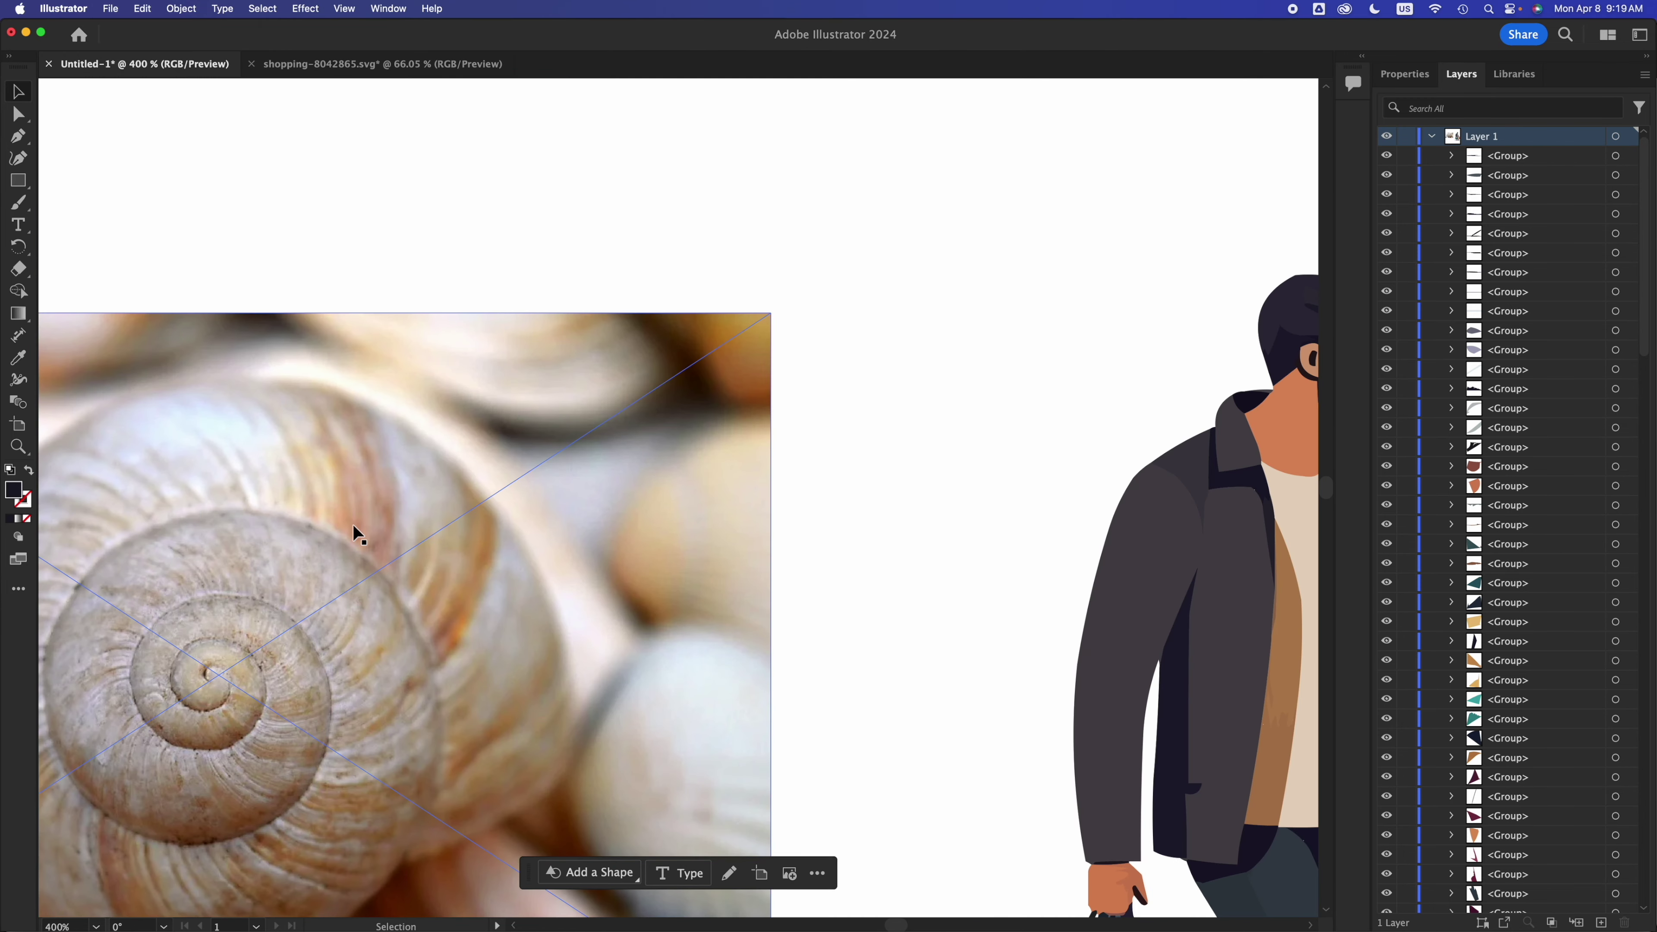
Reselect the snail photo and zoom around it to check its position
click(1047, 549)
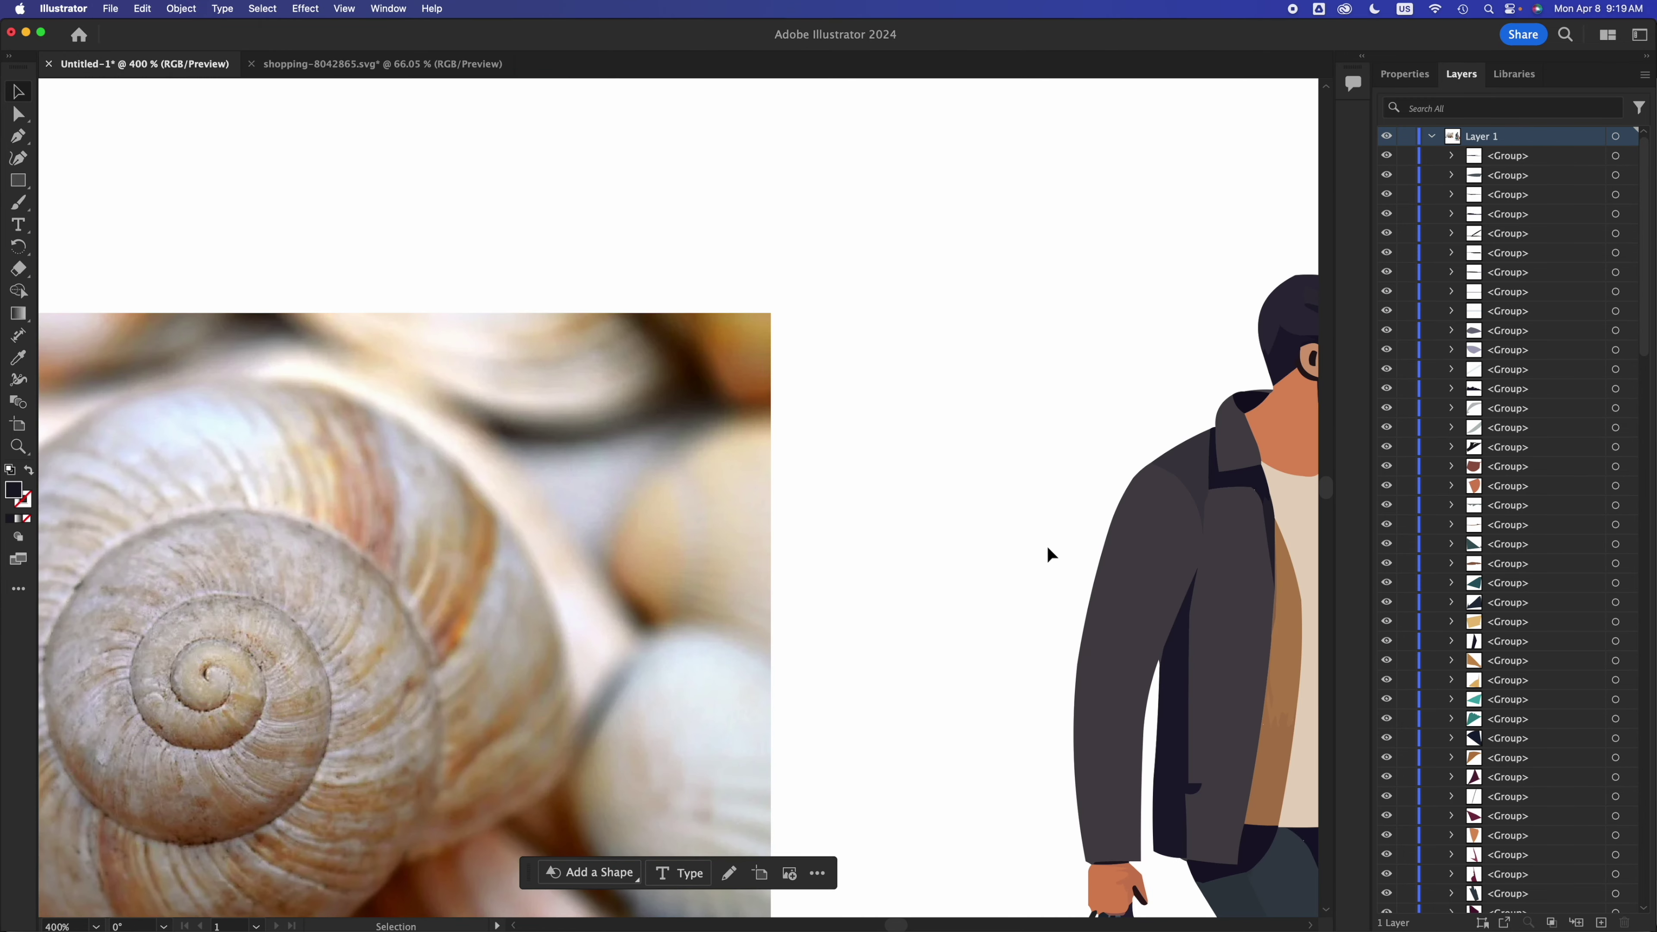
scroll(363, 659, up, 1)
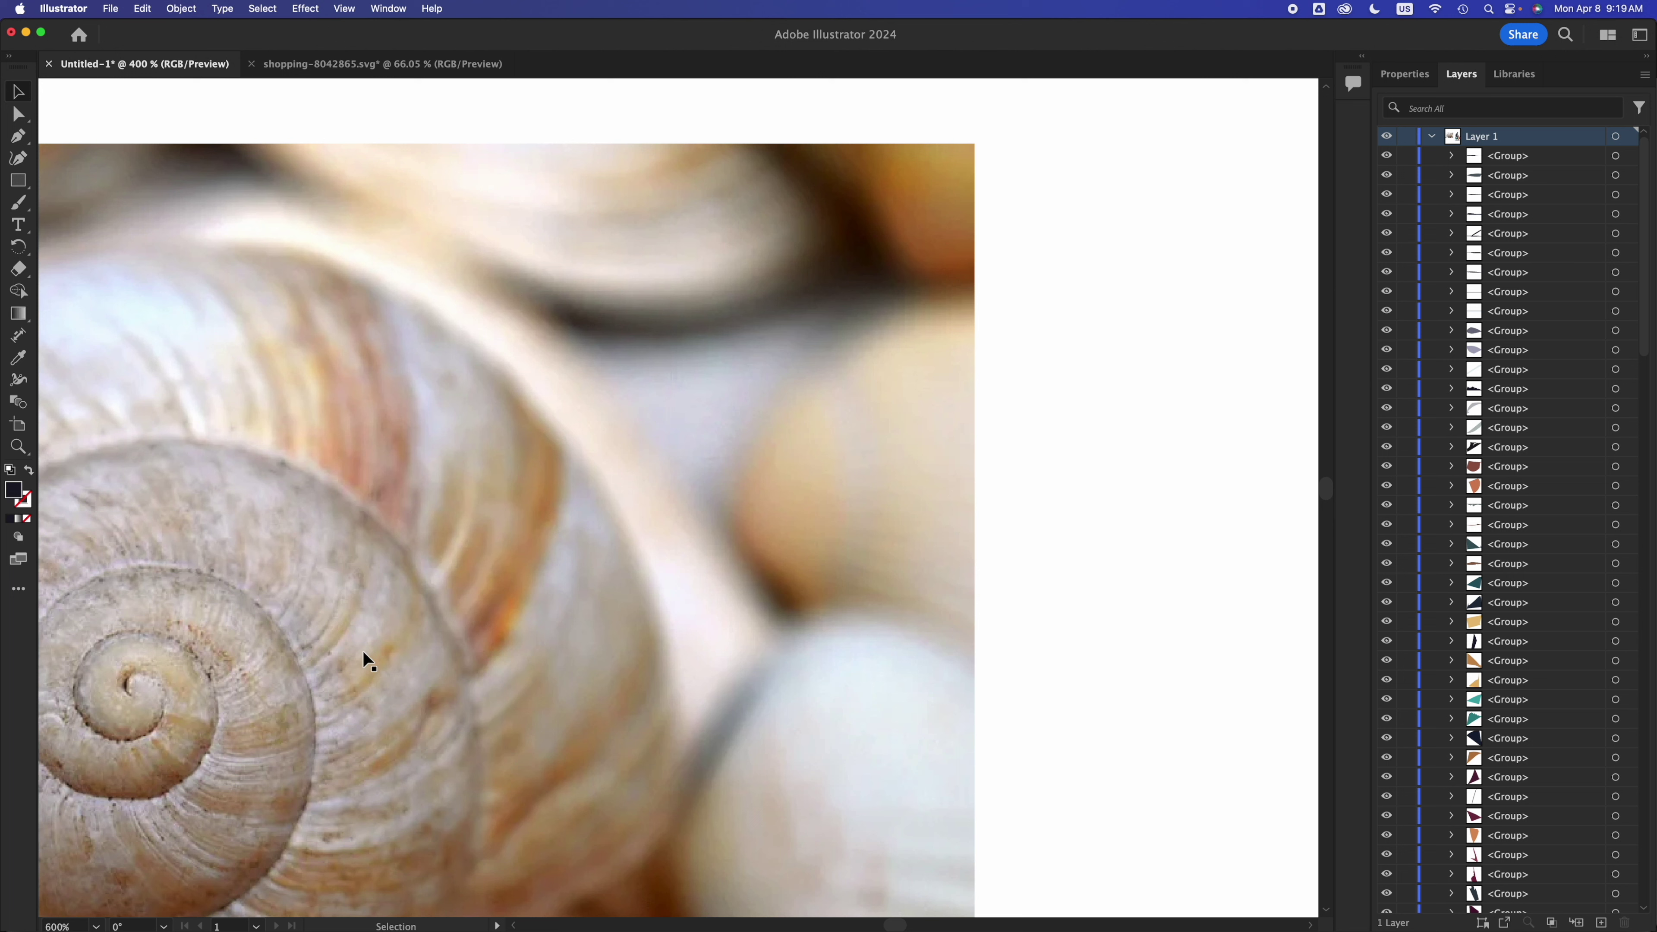
click(363, 659)
scroll(363, 659, up, 1)
scroll(697, 653, up, 1)
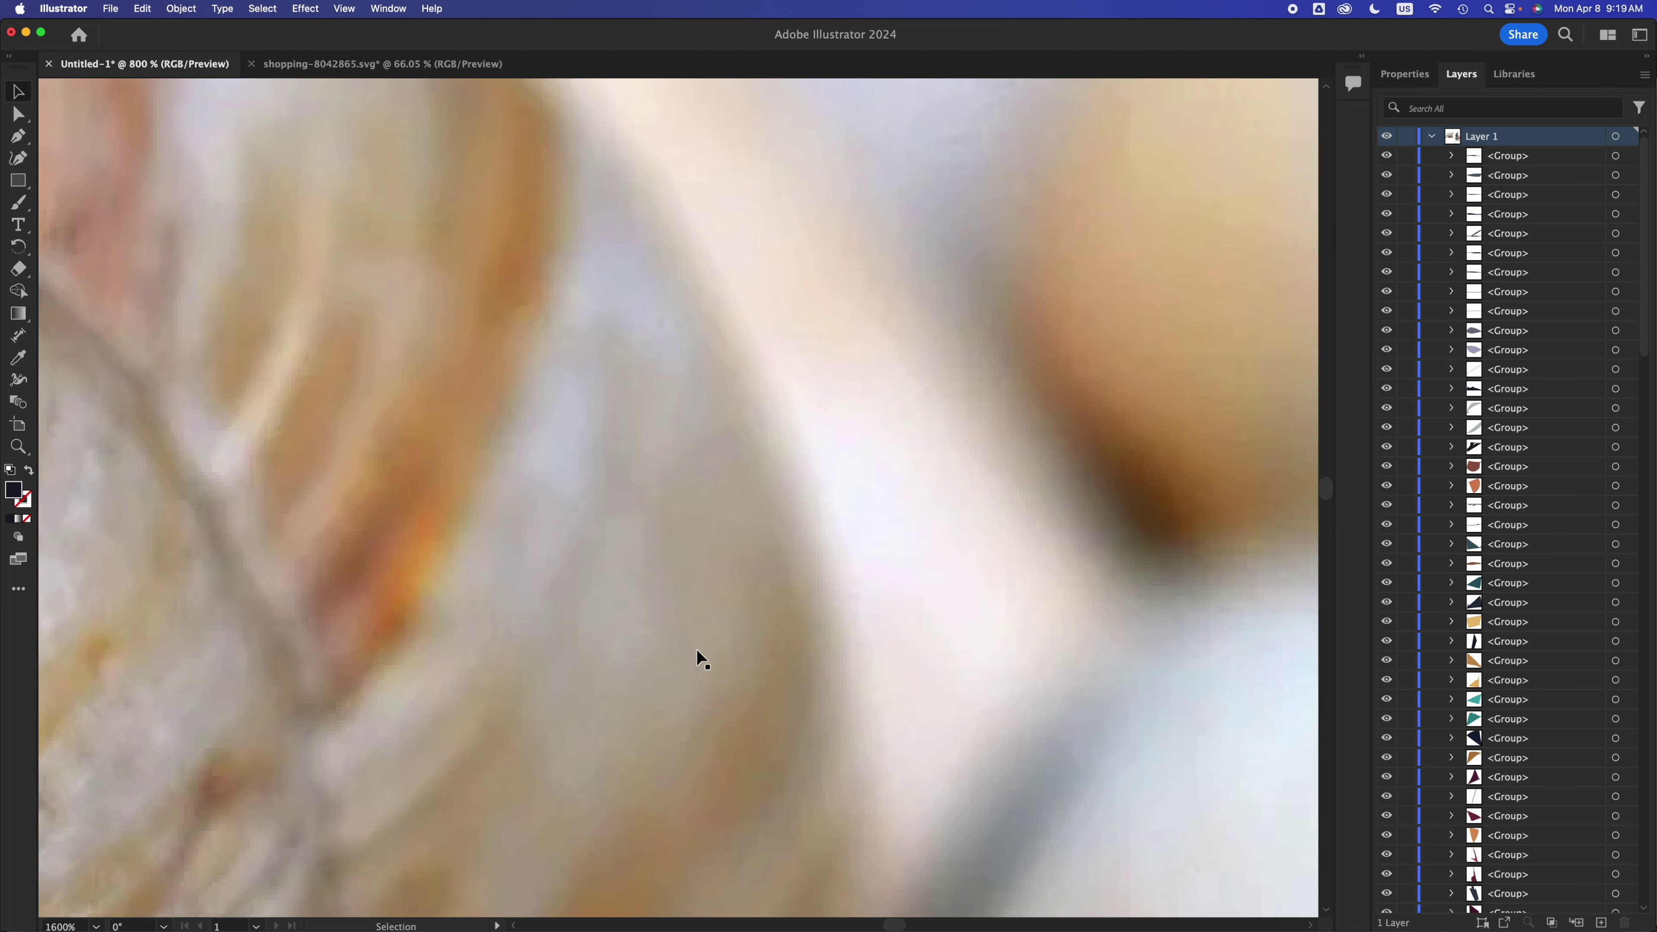
scroll(697, 652, up, 1)
scroll(697, 650, up, 5)
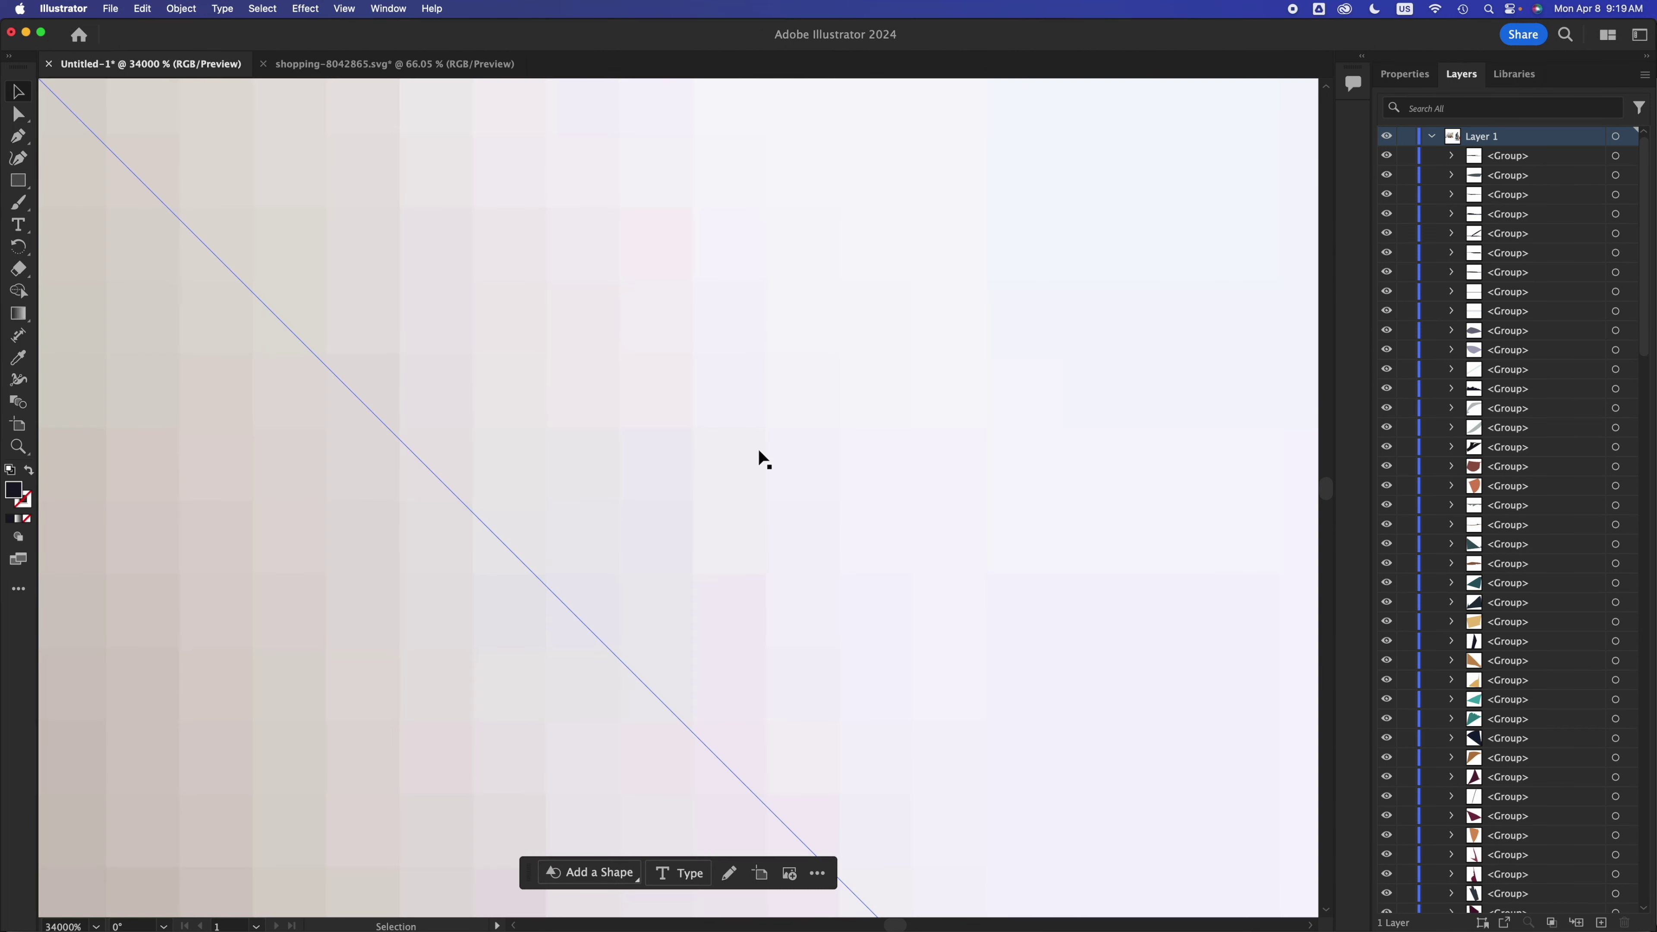
scroll(689, 464, up, 2)
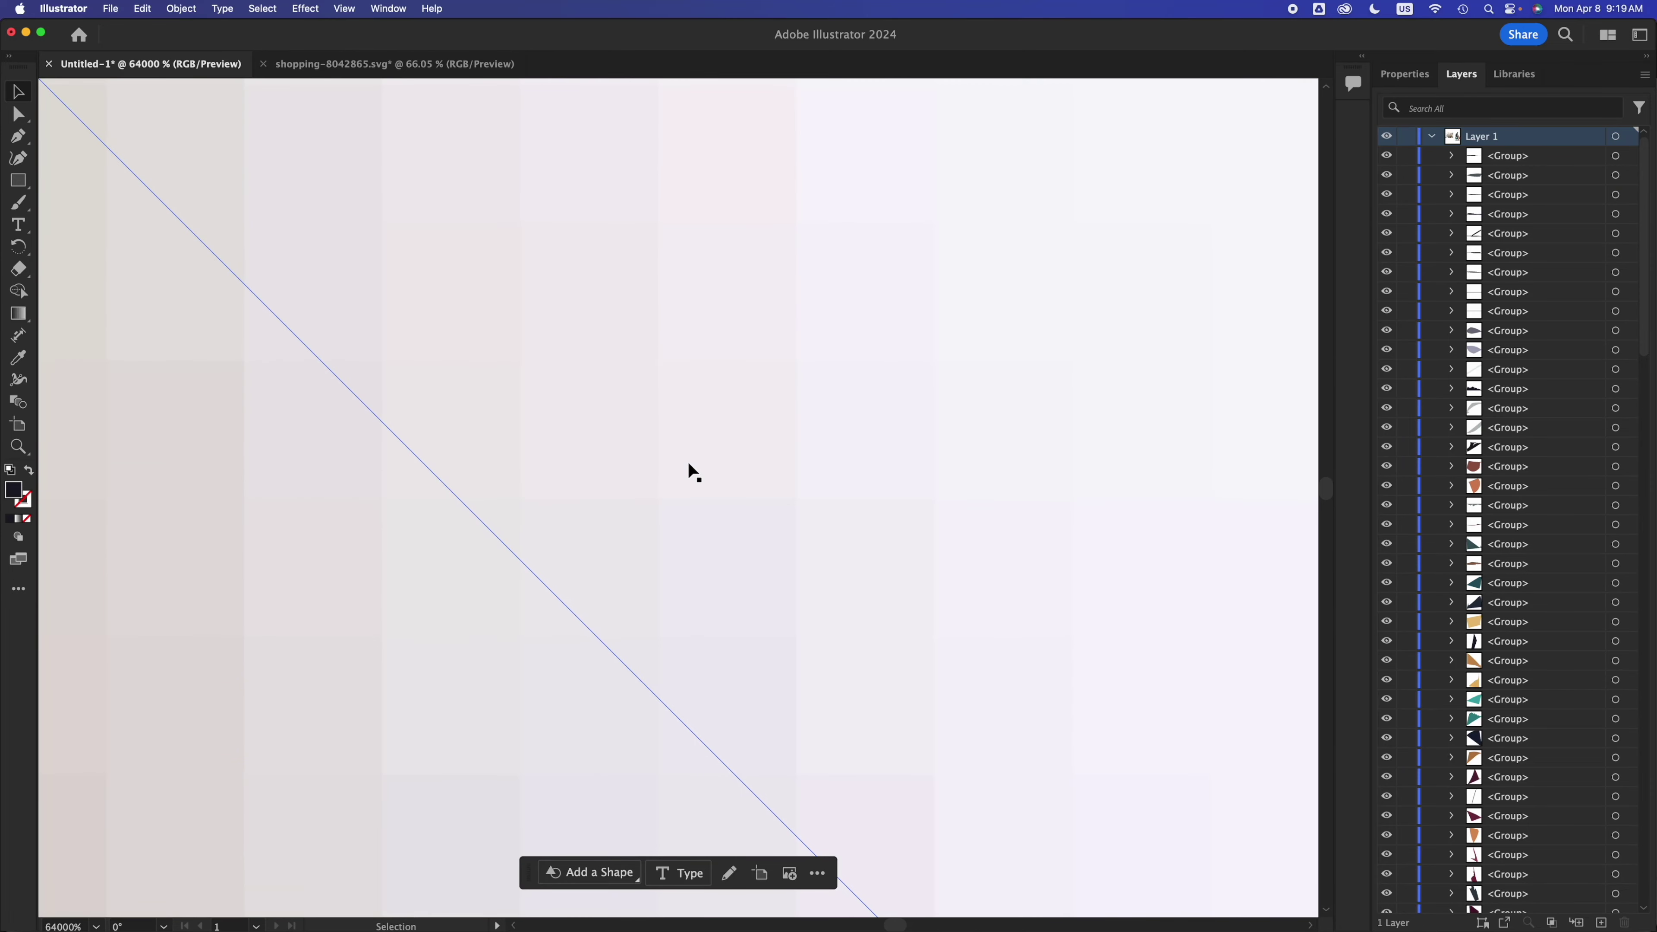
scroll(688, 464, down, 10)
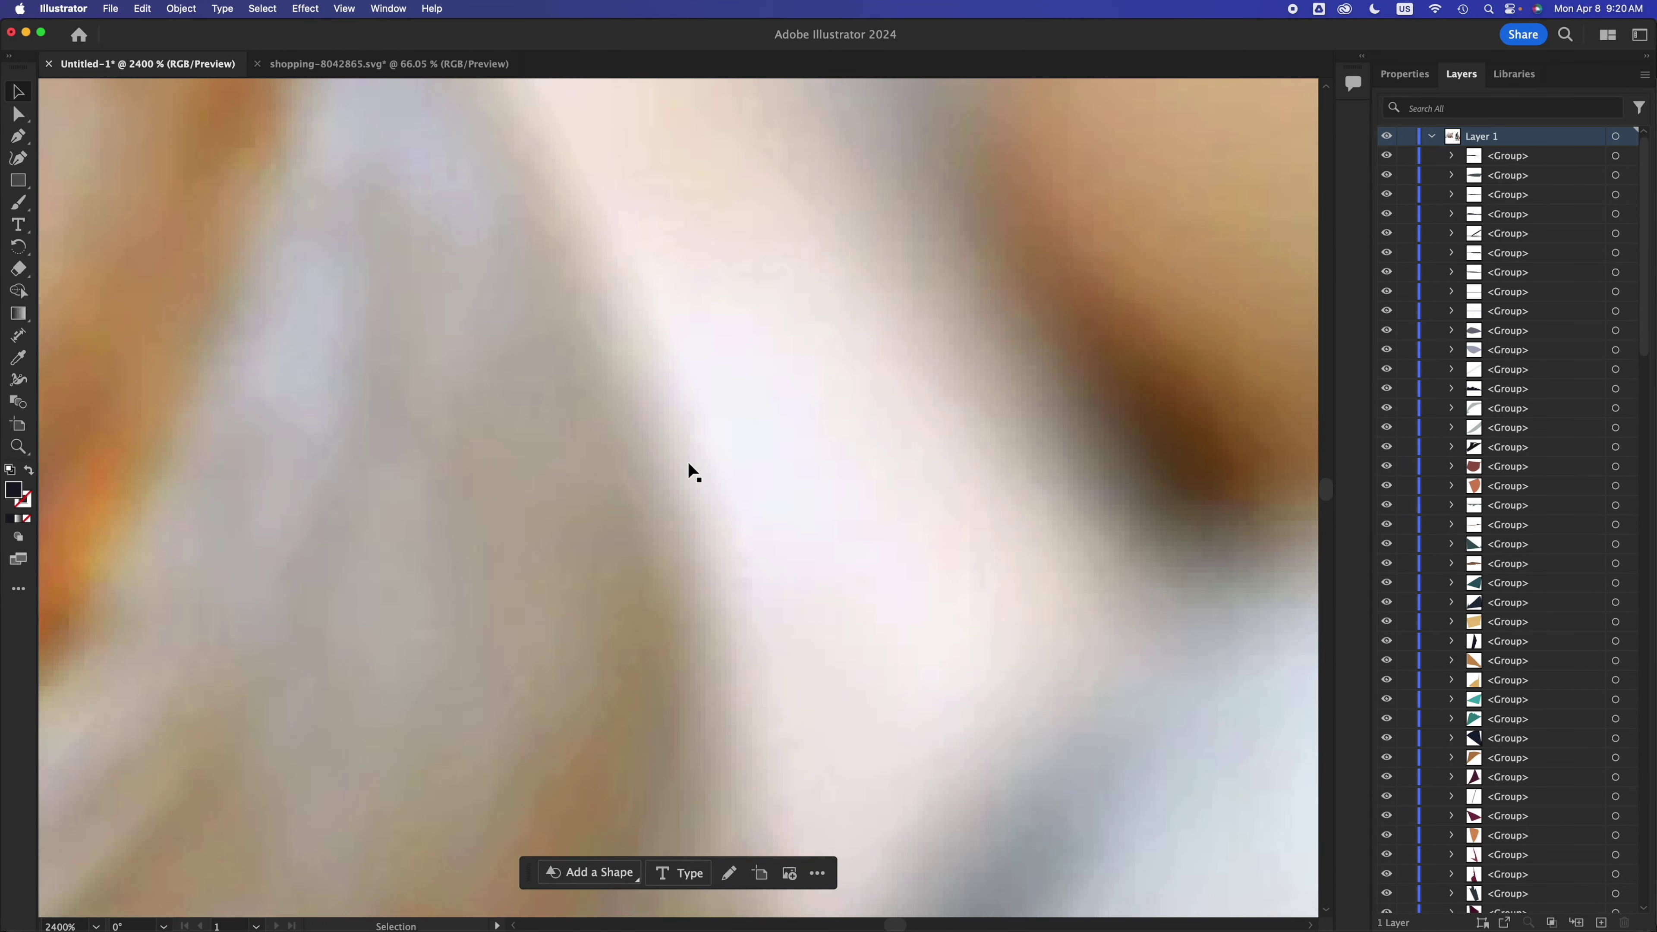
scroll(688, 464, down, 3)
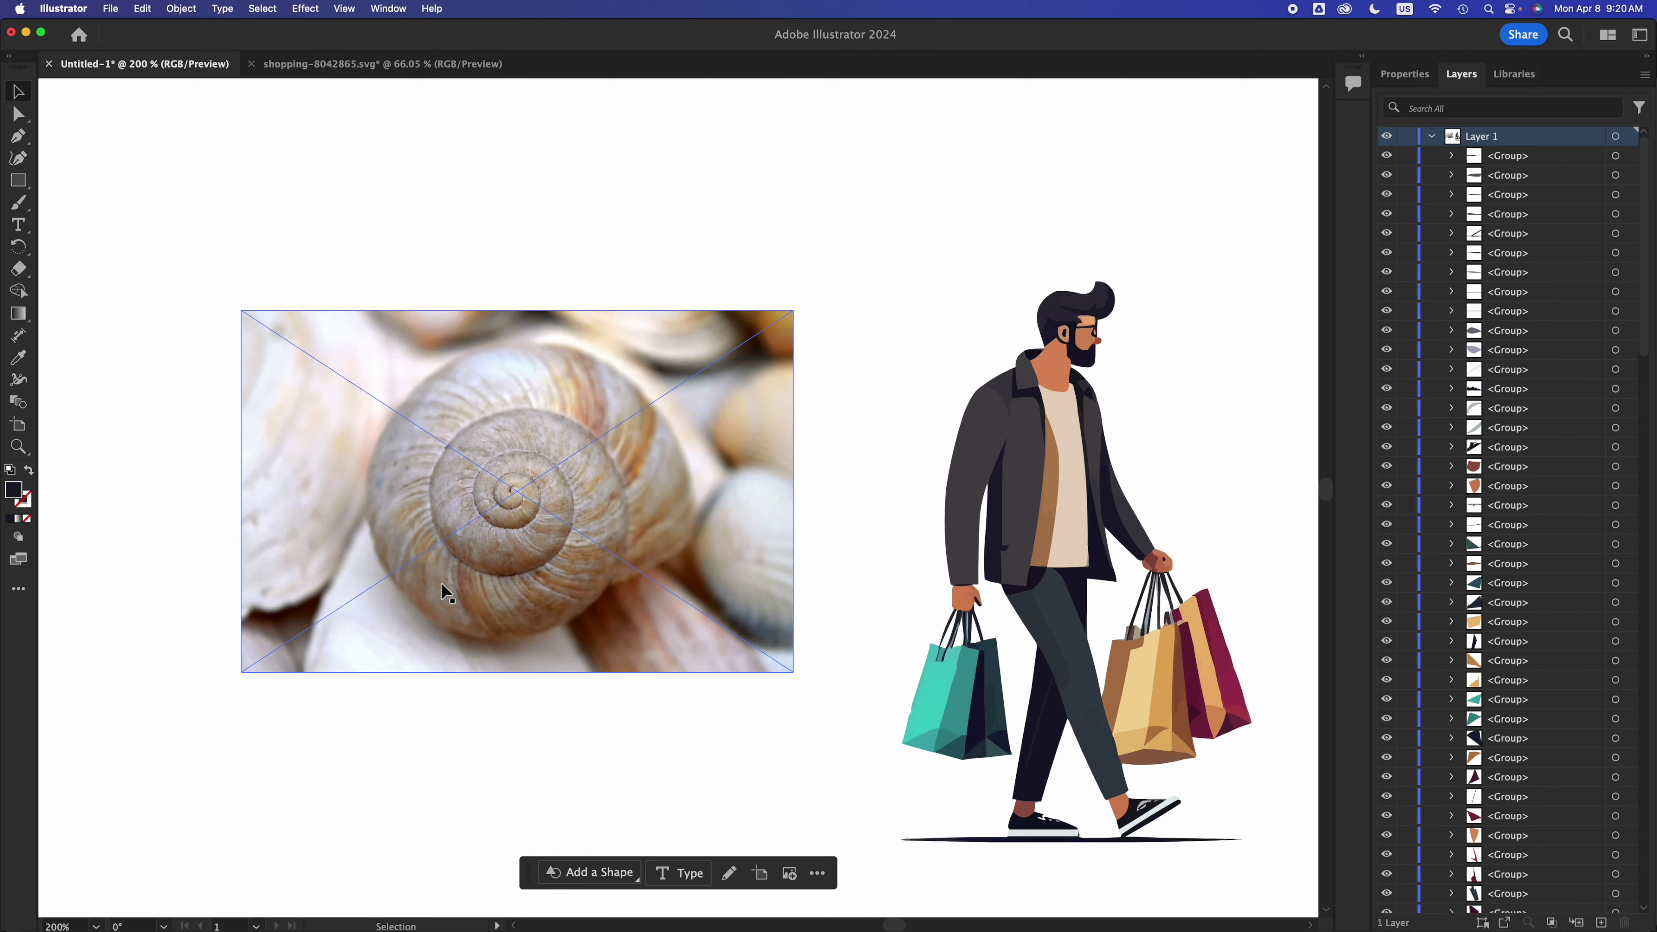
scroll(441, 583, up, 5)
scroll(442, 583, up, 3)
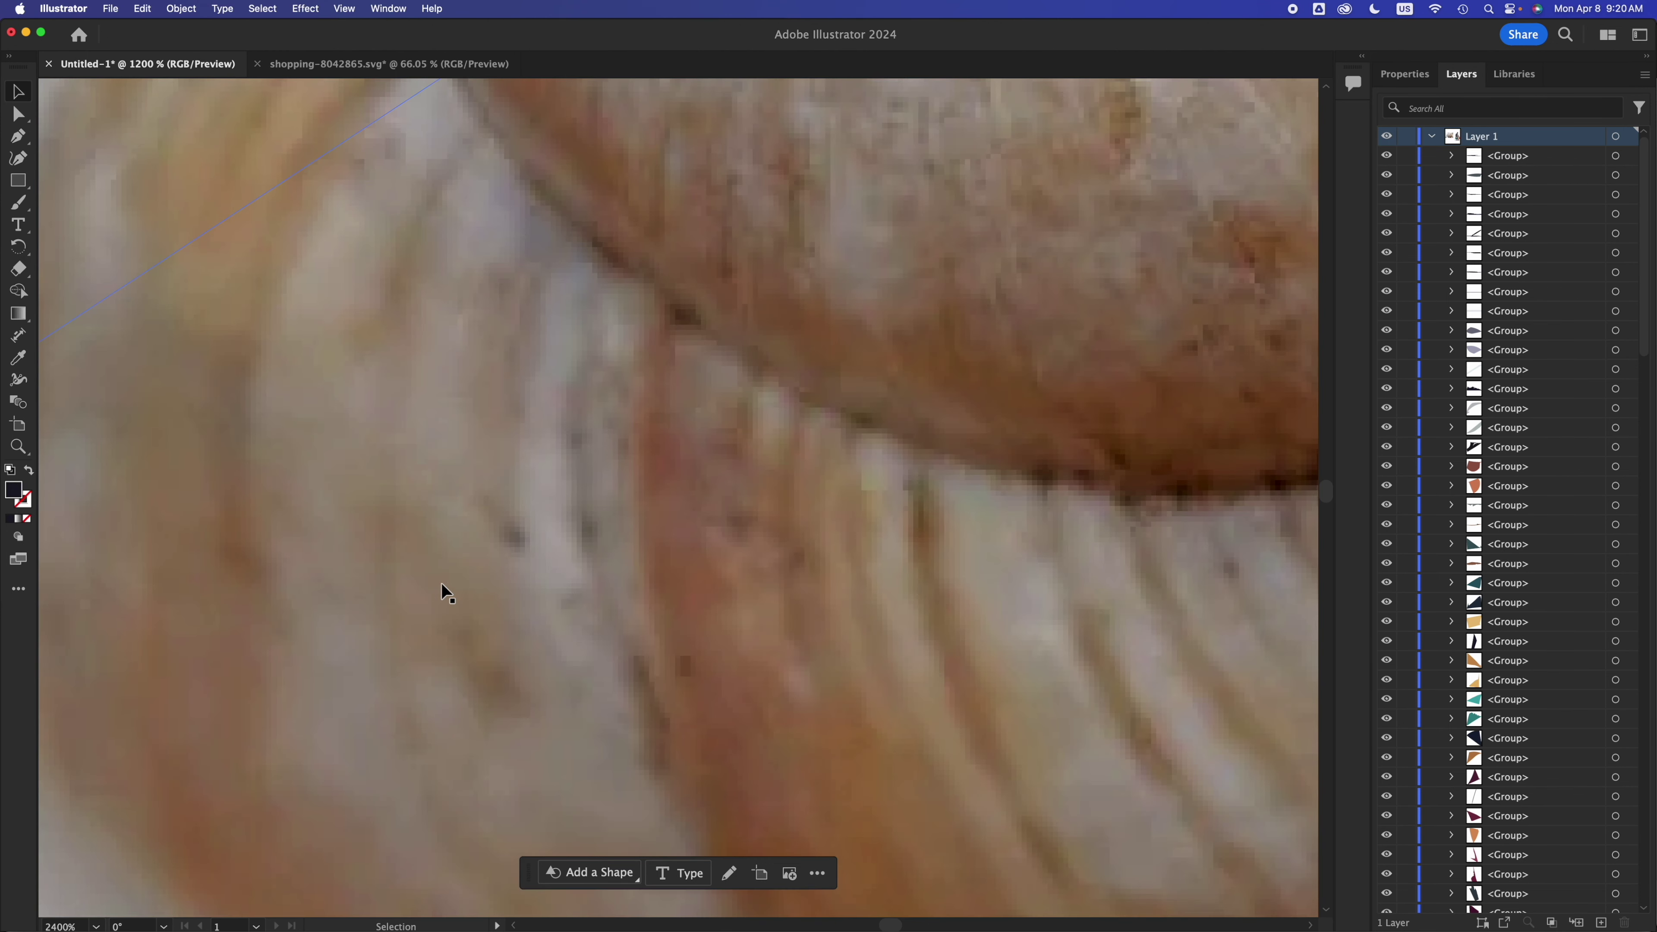
scroll(686, 567, up, 6)
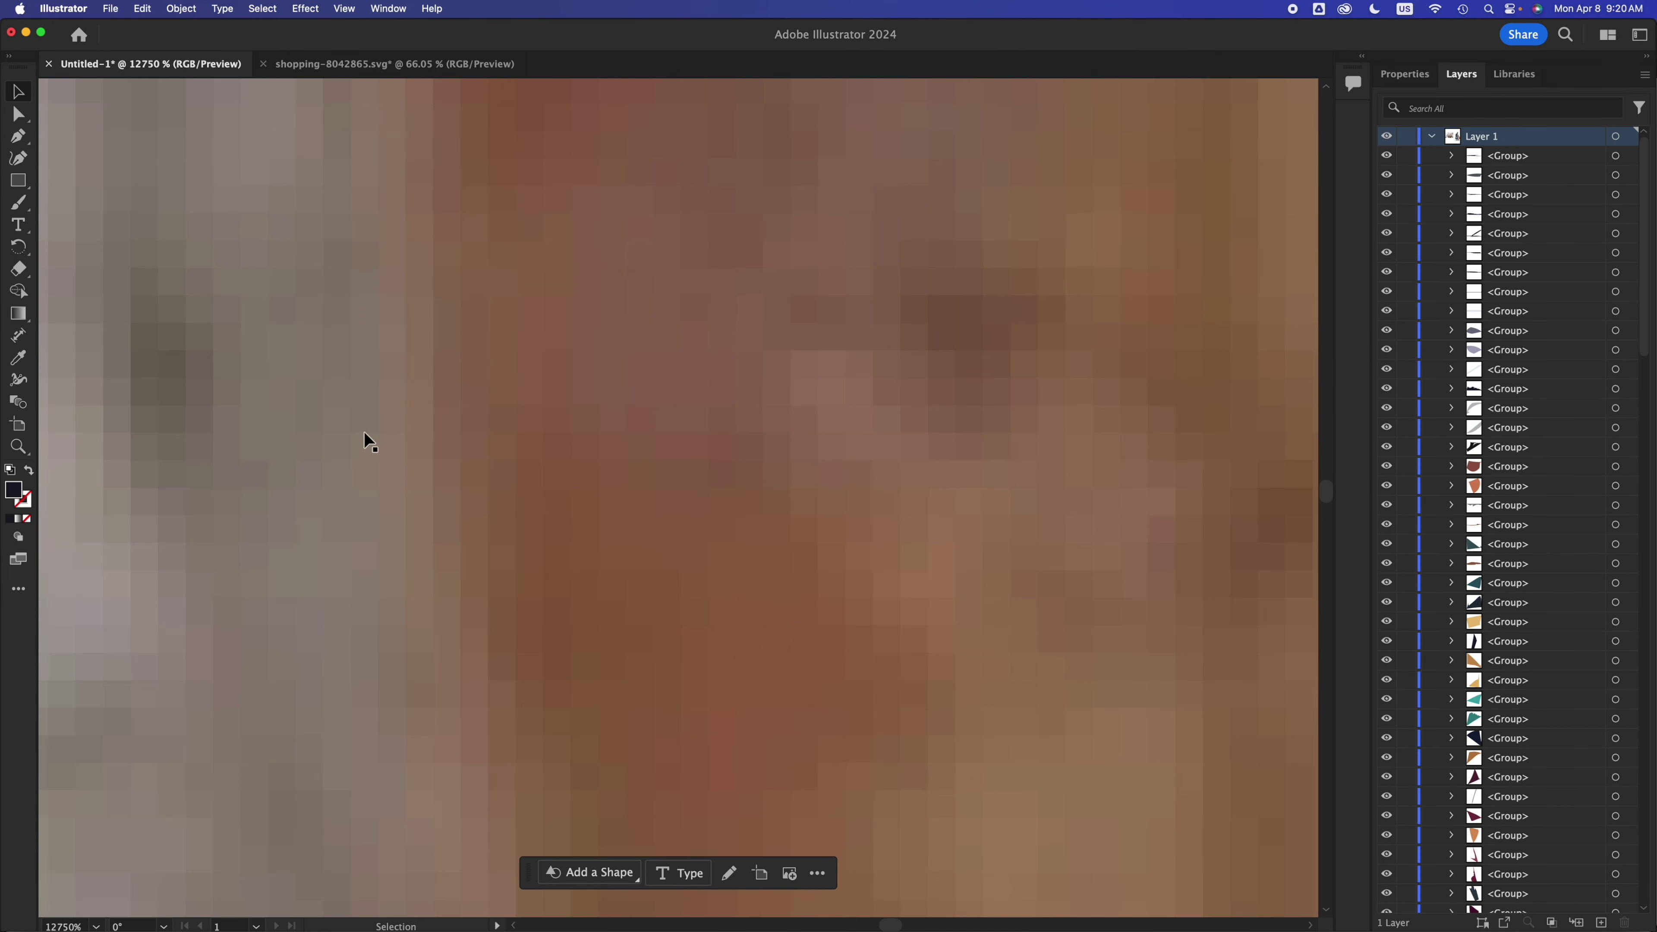
scroll(426, 472, up, 3)
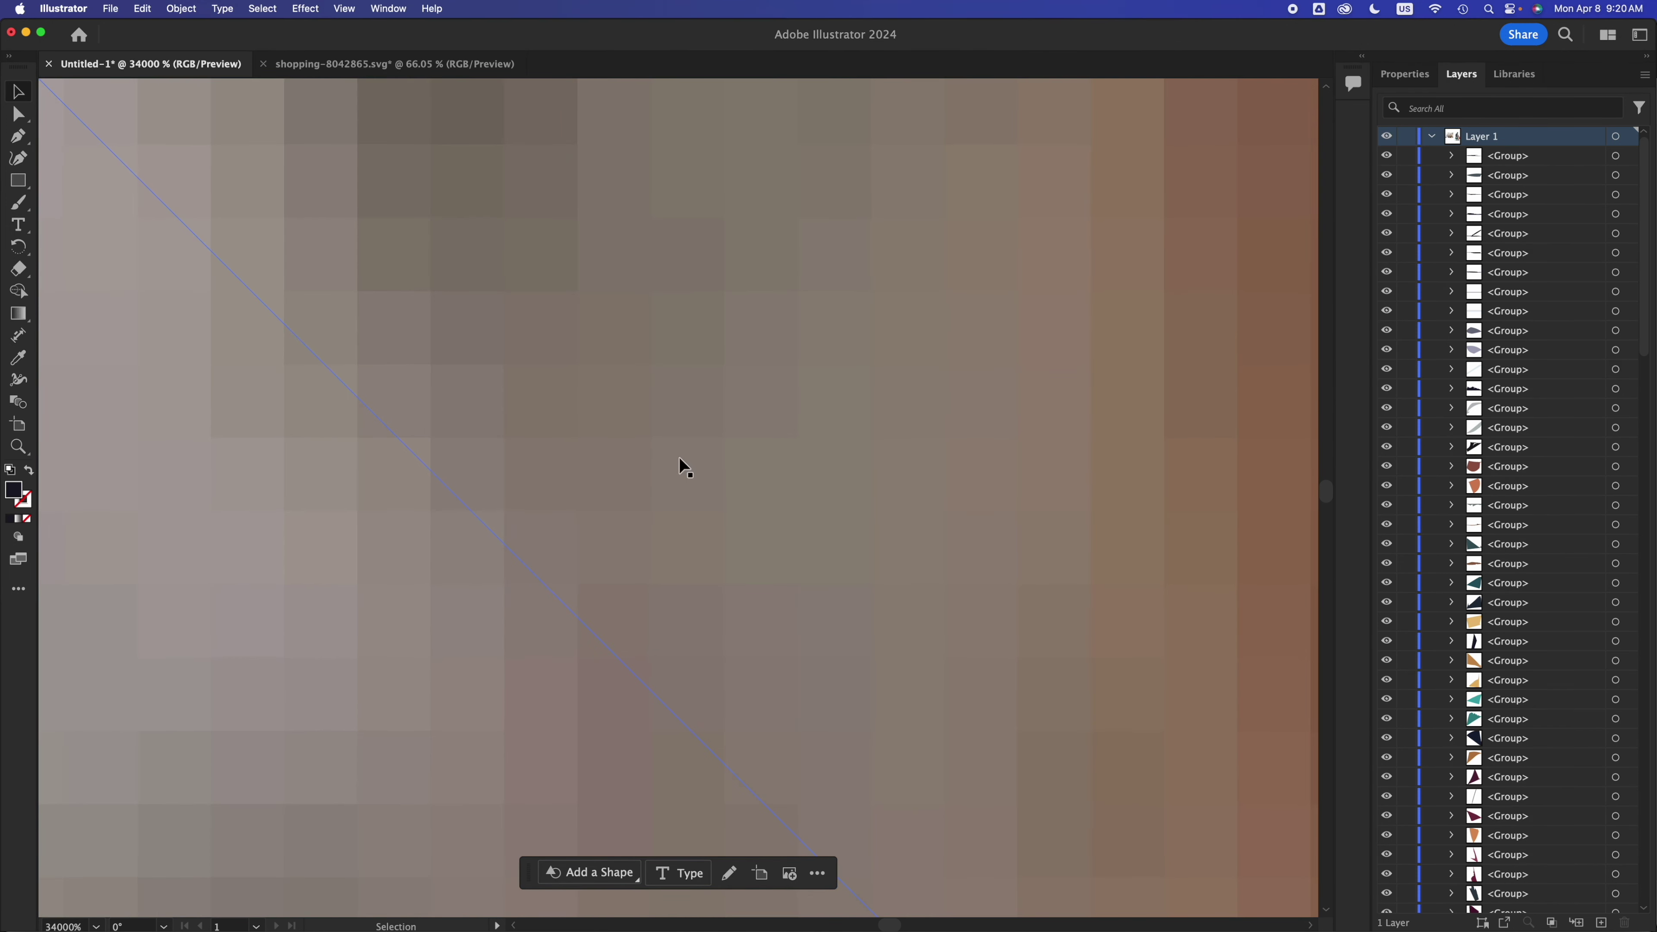
scroll(681, 466, down, 15)
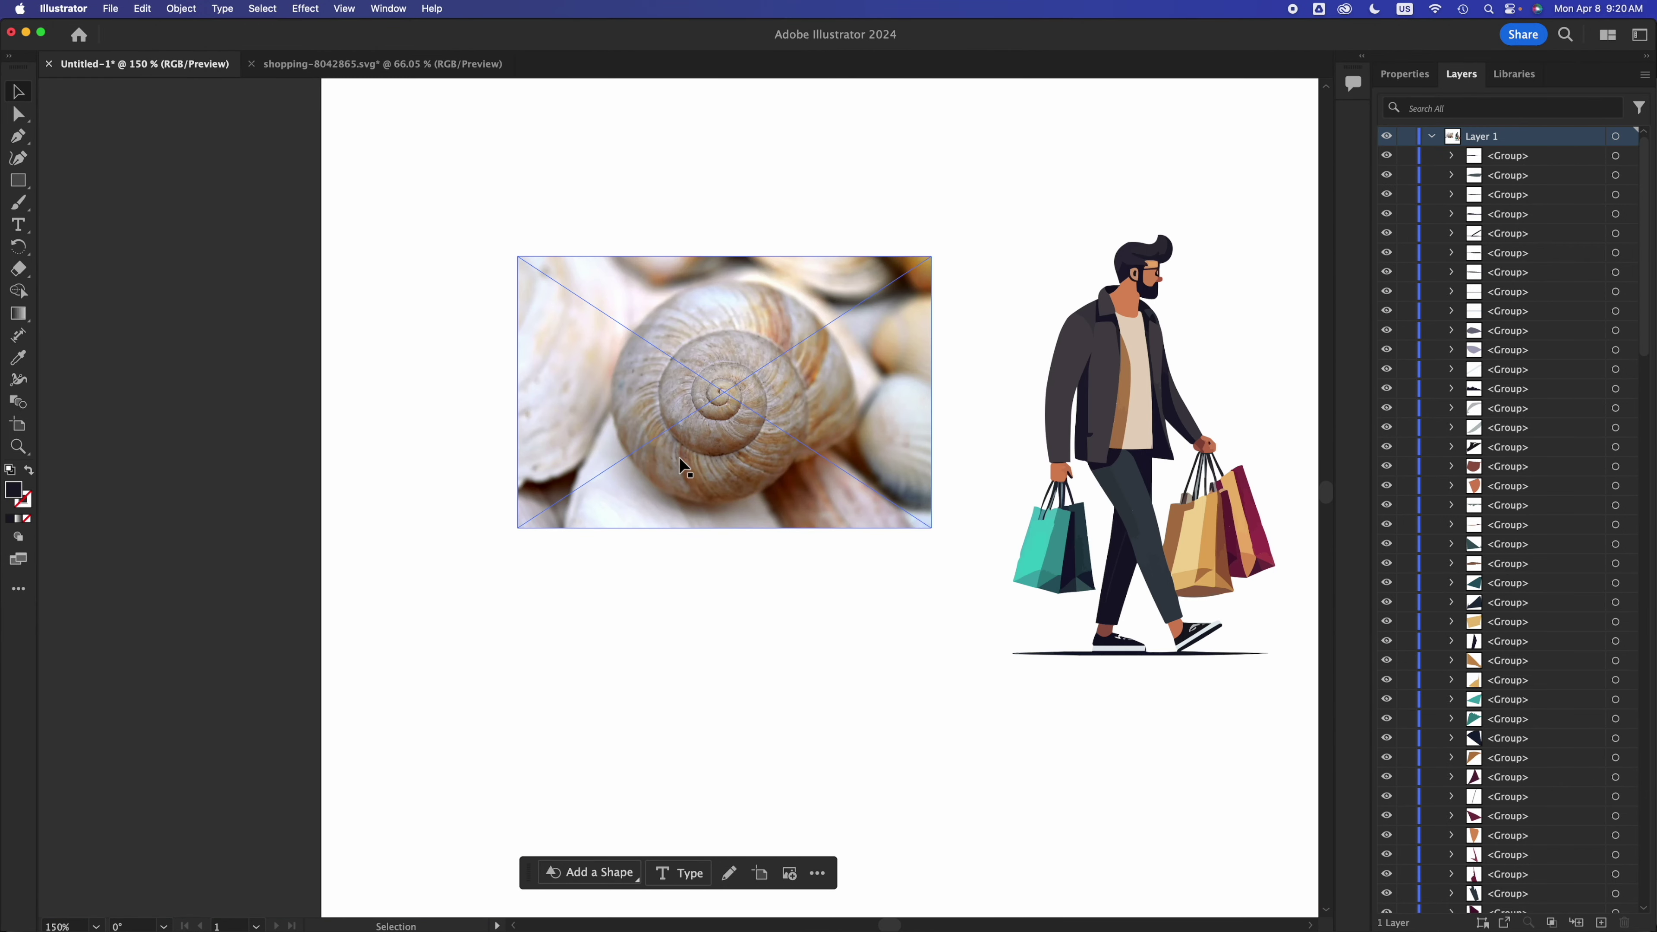
scroll(680, 460, down, 2)
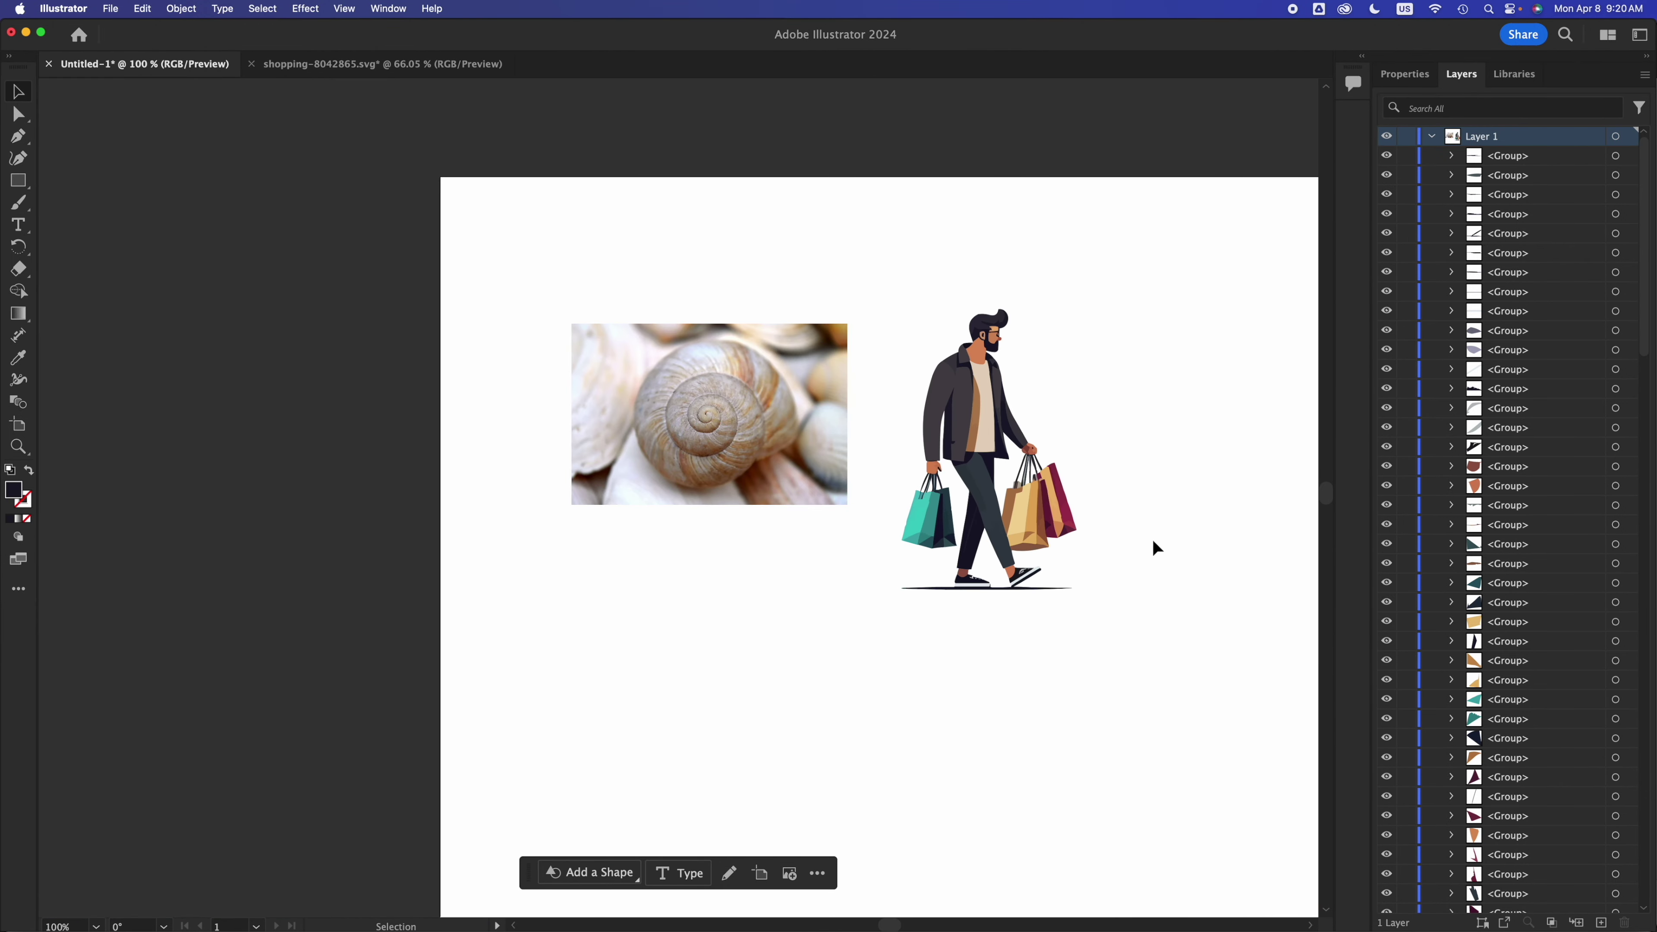
scroll(1076, 328, down, 10)
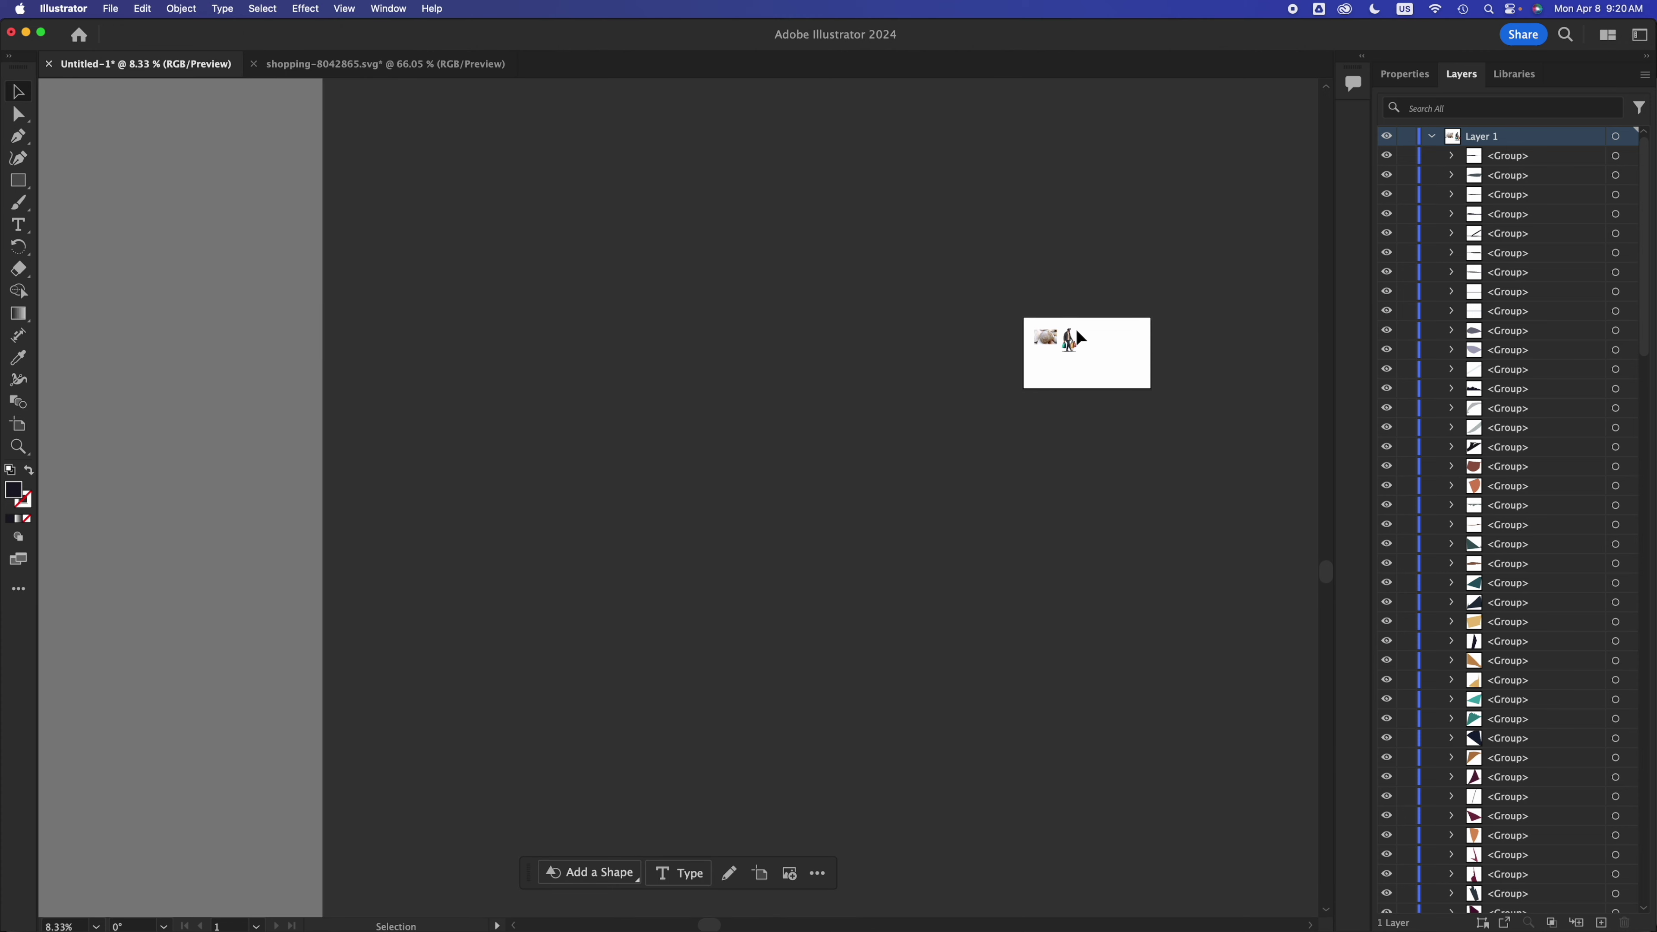
scroll(1076, 328, up, 15)
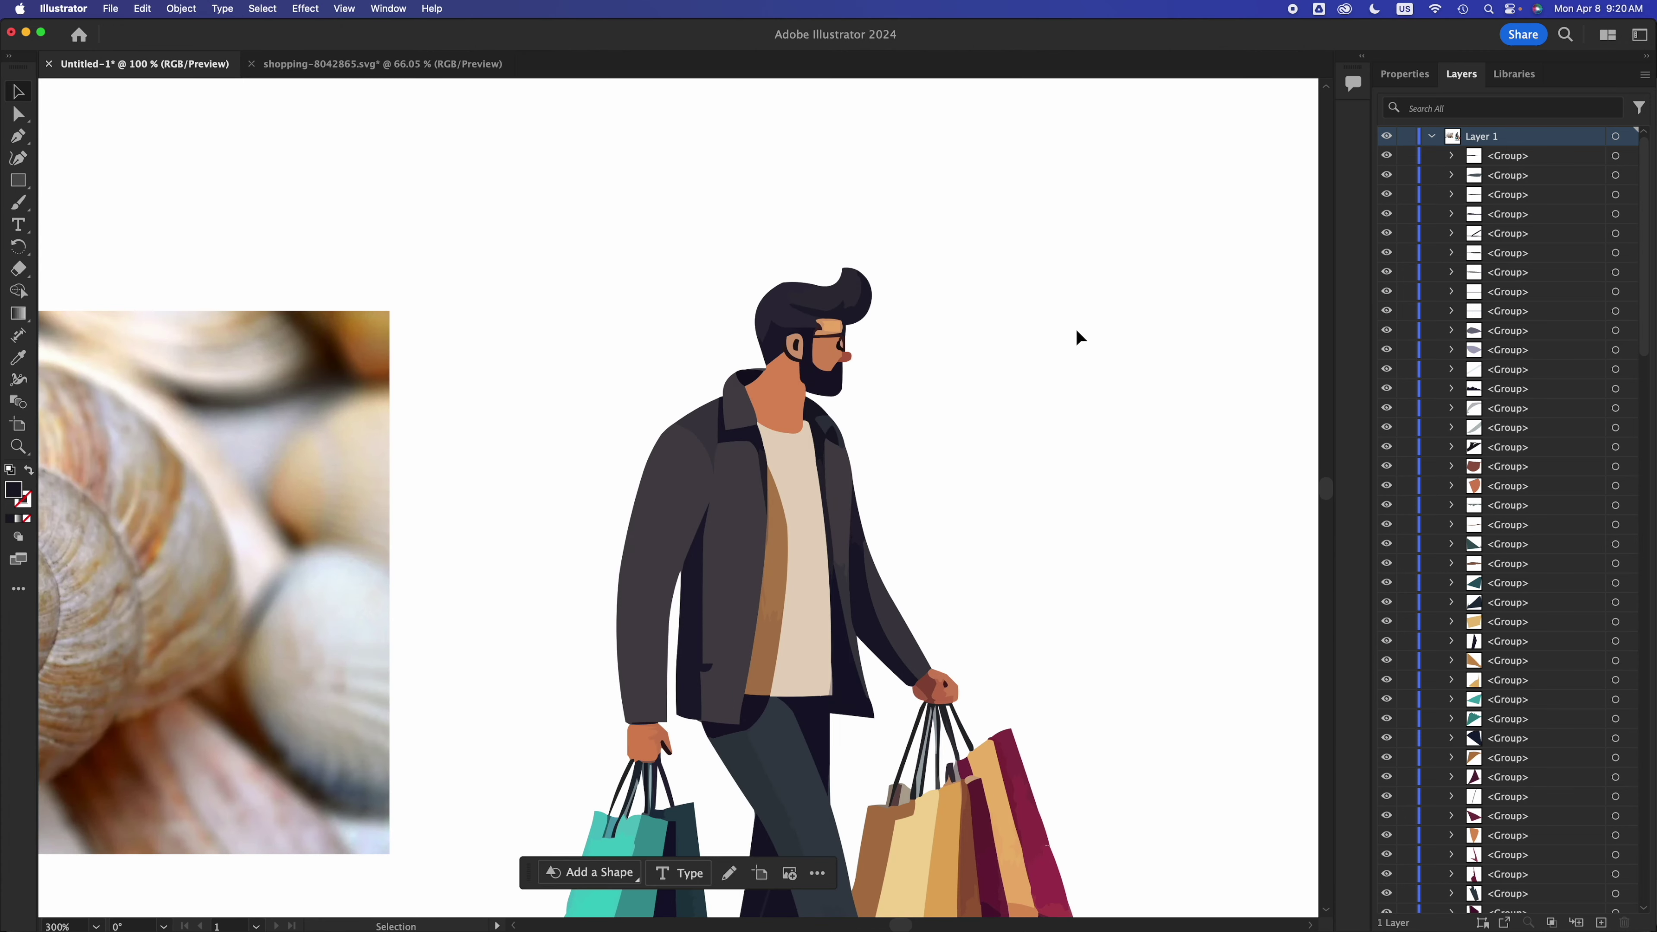
scroll(808, 554, up, 8)
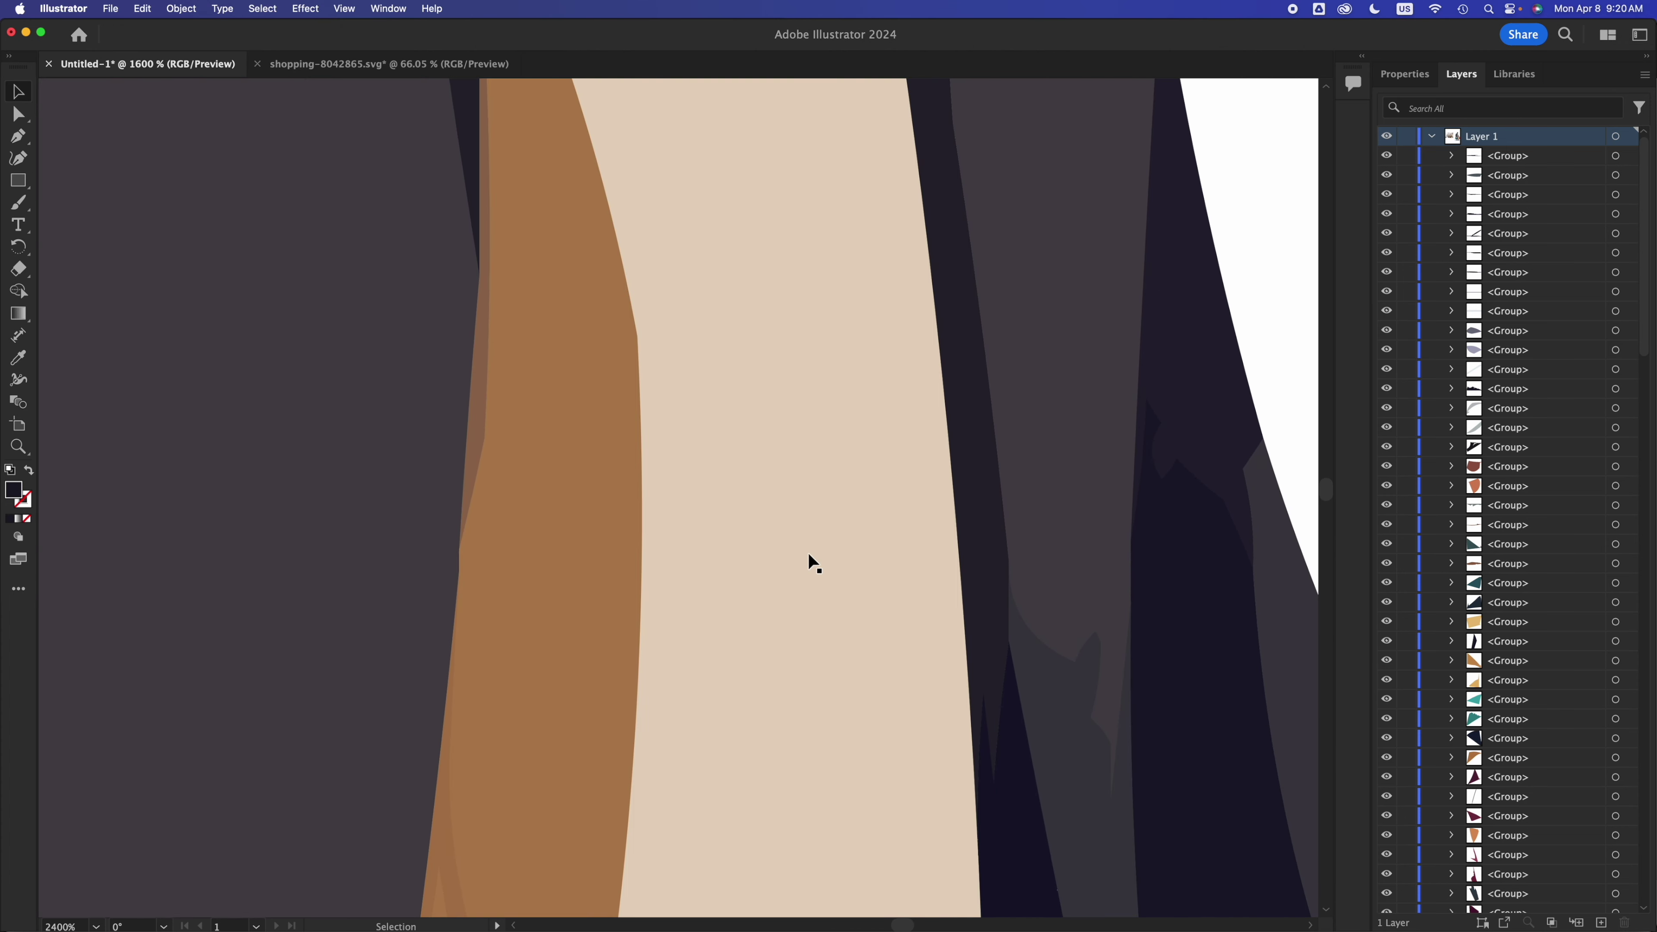
scroll(808, 553, up, 5)
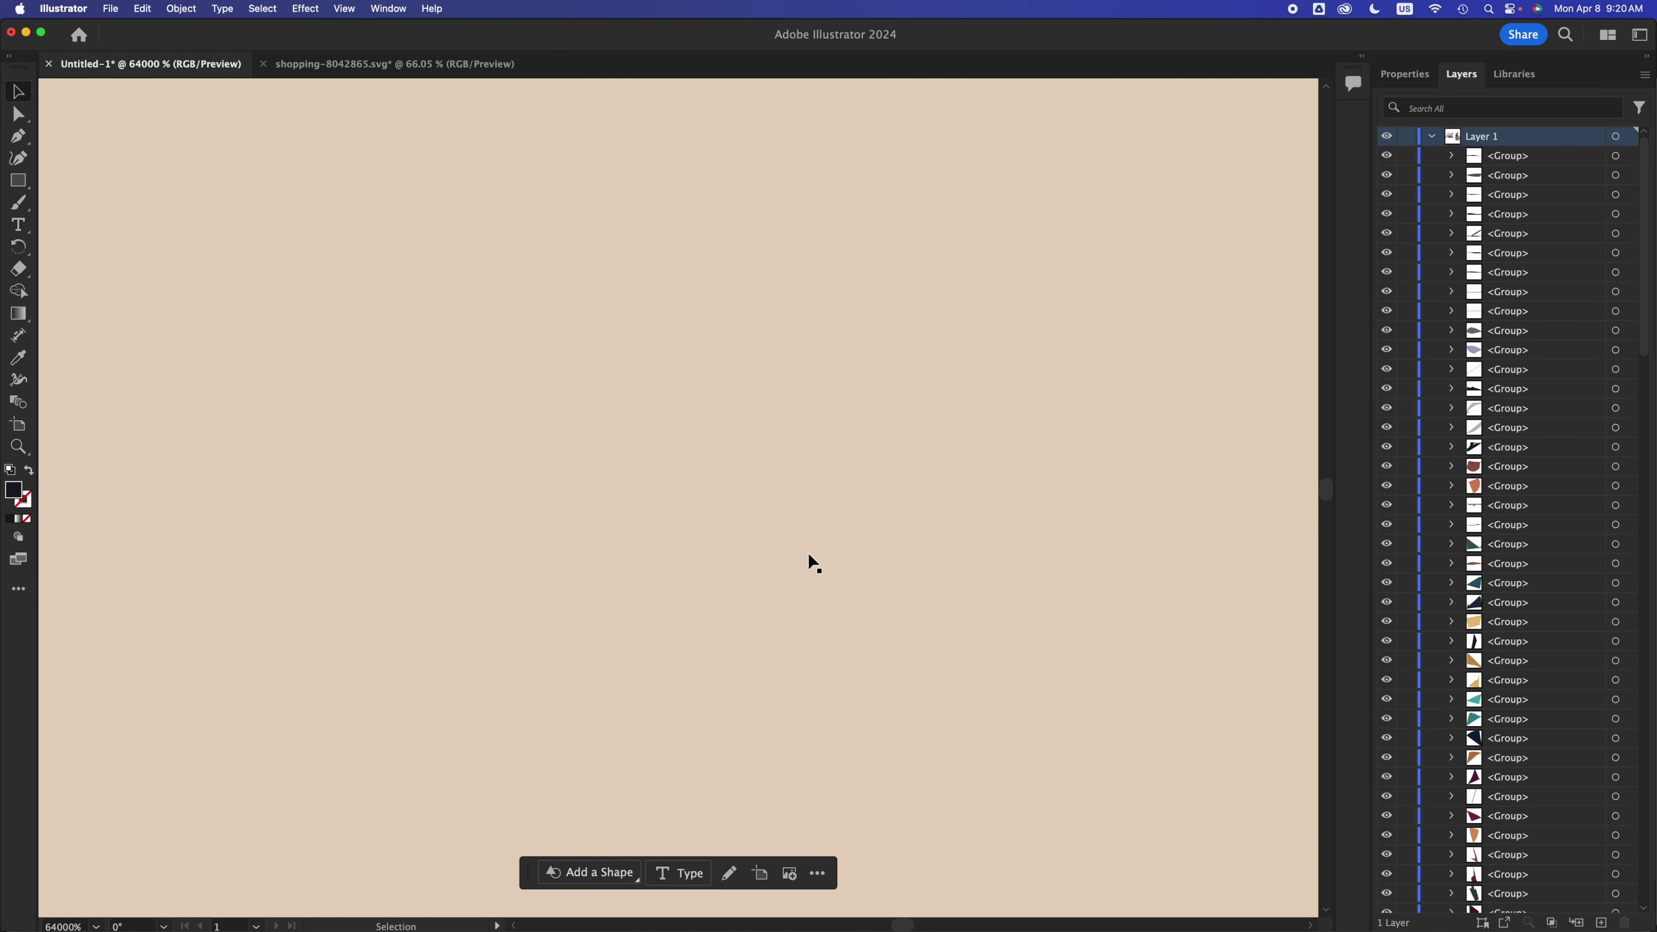
scroll(809, 554, down, 20)
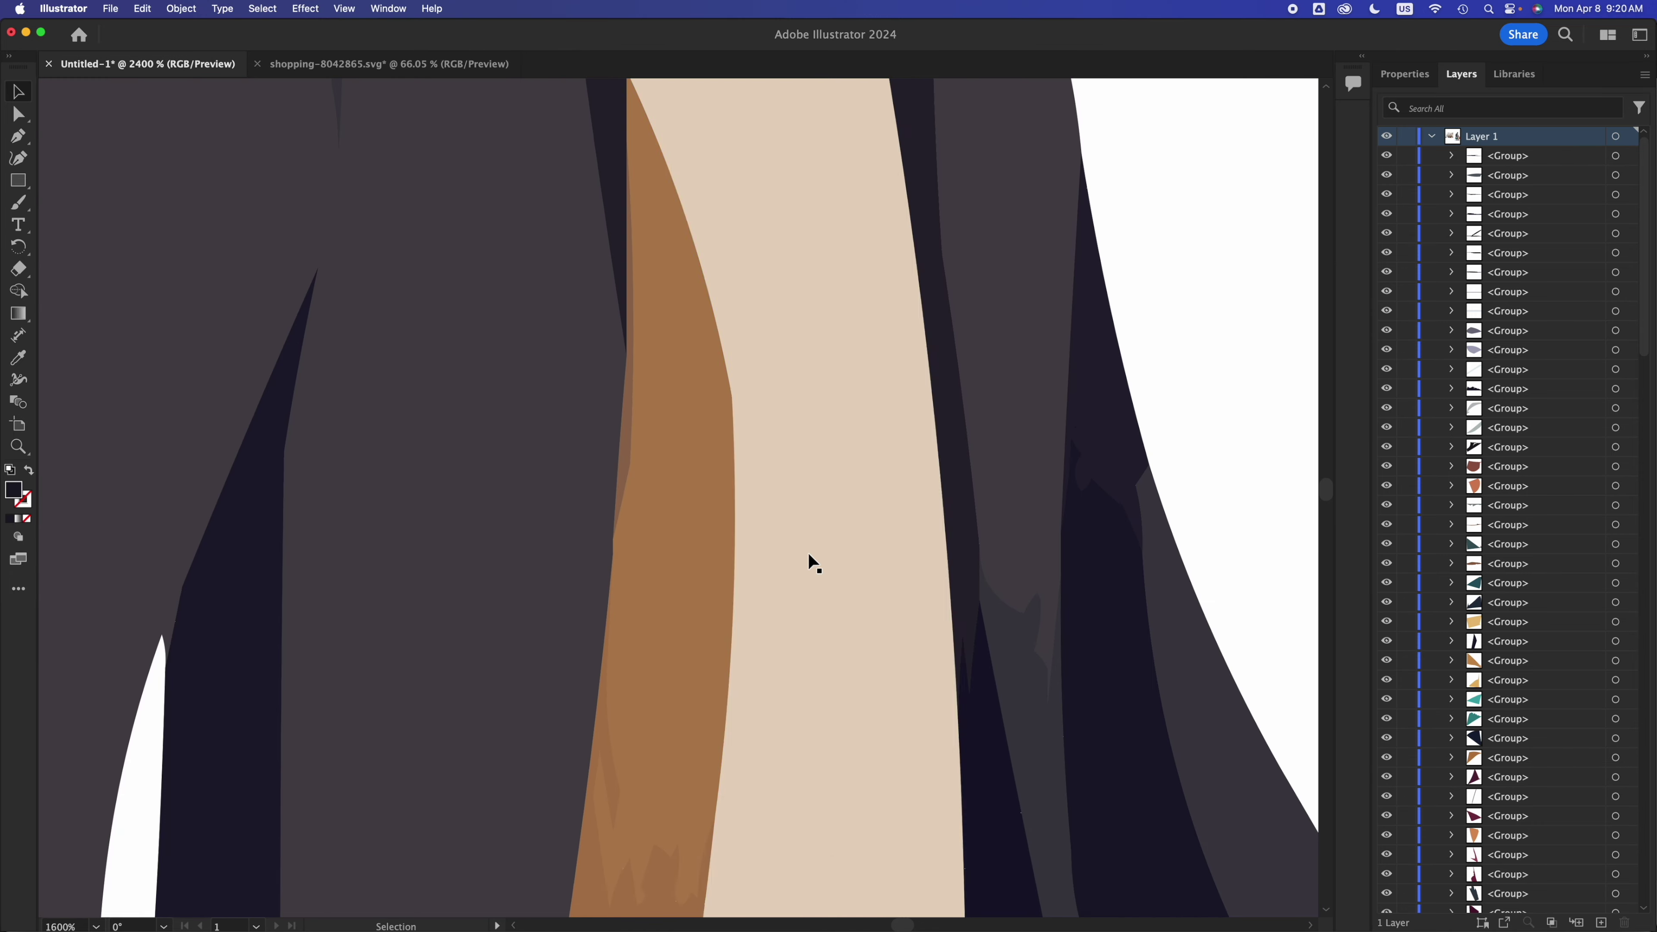
scroll(807, 552, down, 8)
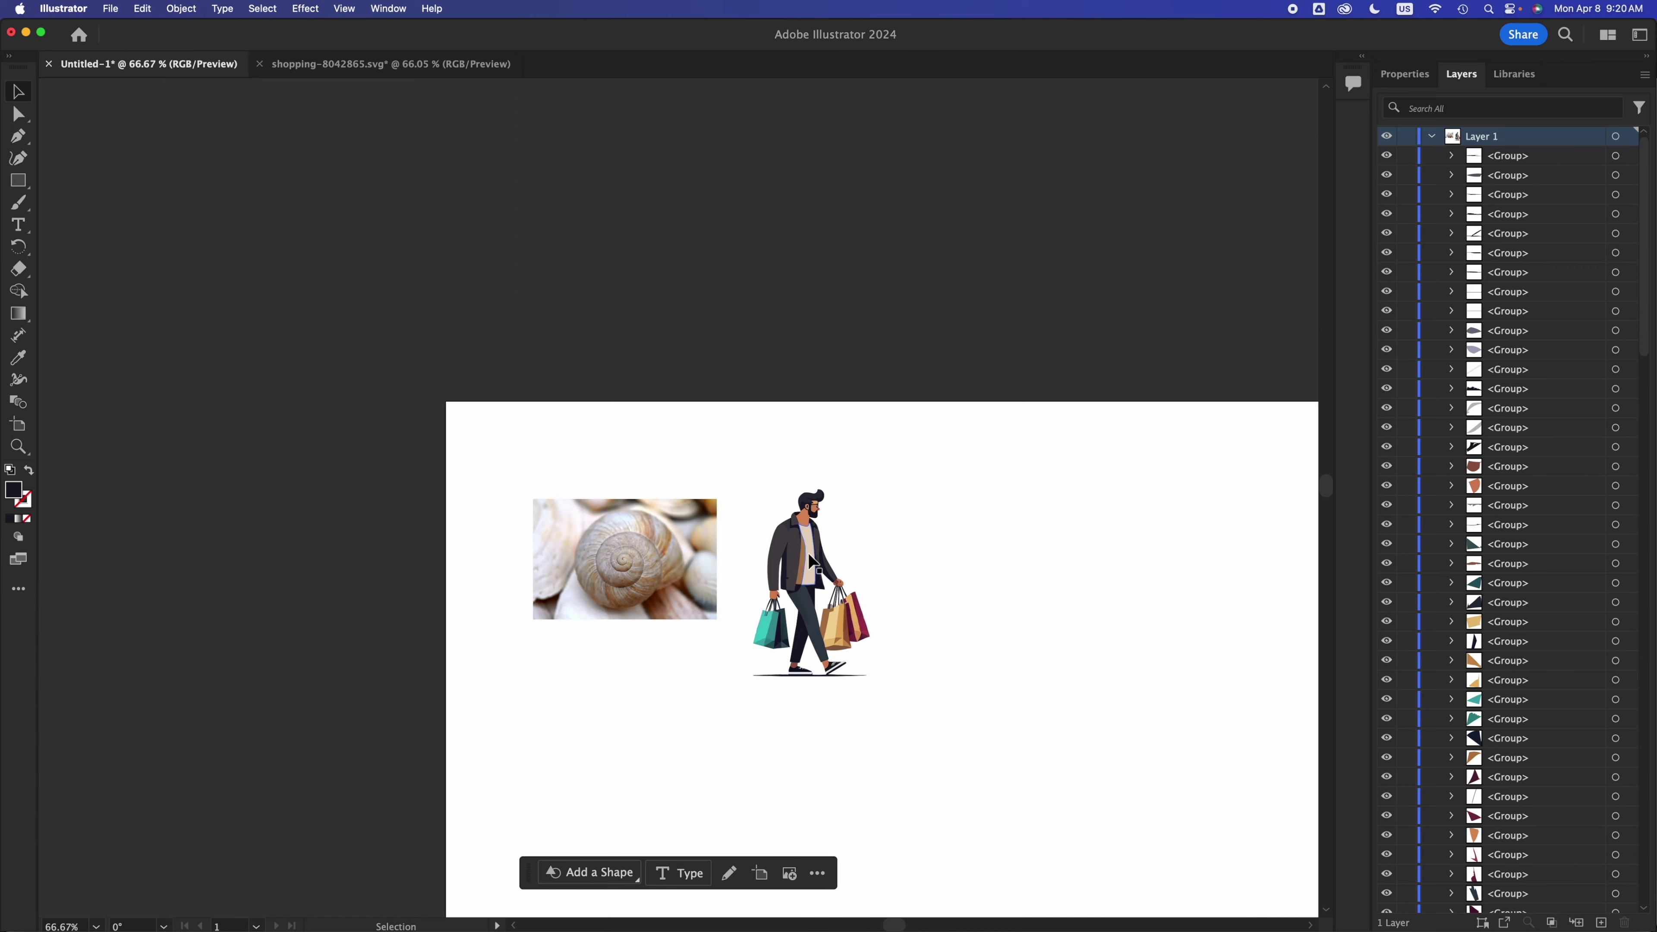
scroll(808, 551, up, 4)
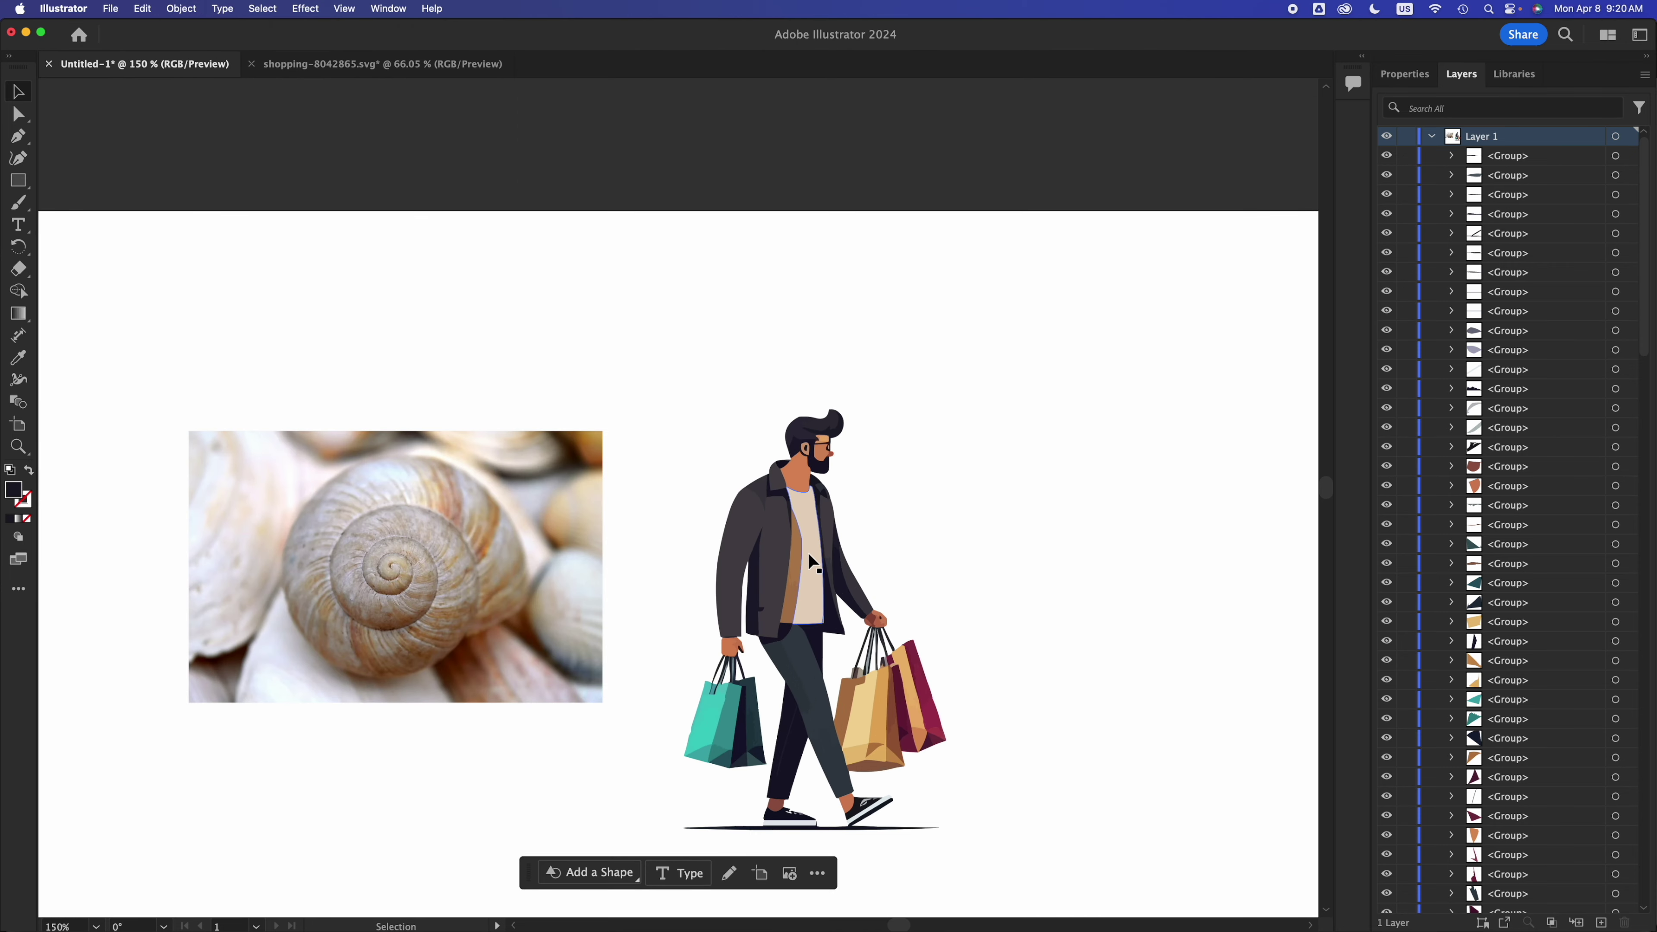
Nudge the snail photo up on the artboard and select it again
key(super+z)
scroll(341, 446, up, 2)
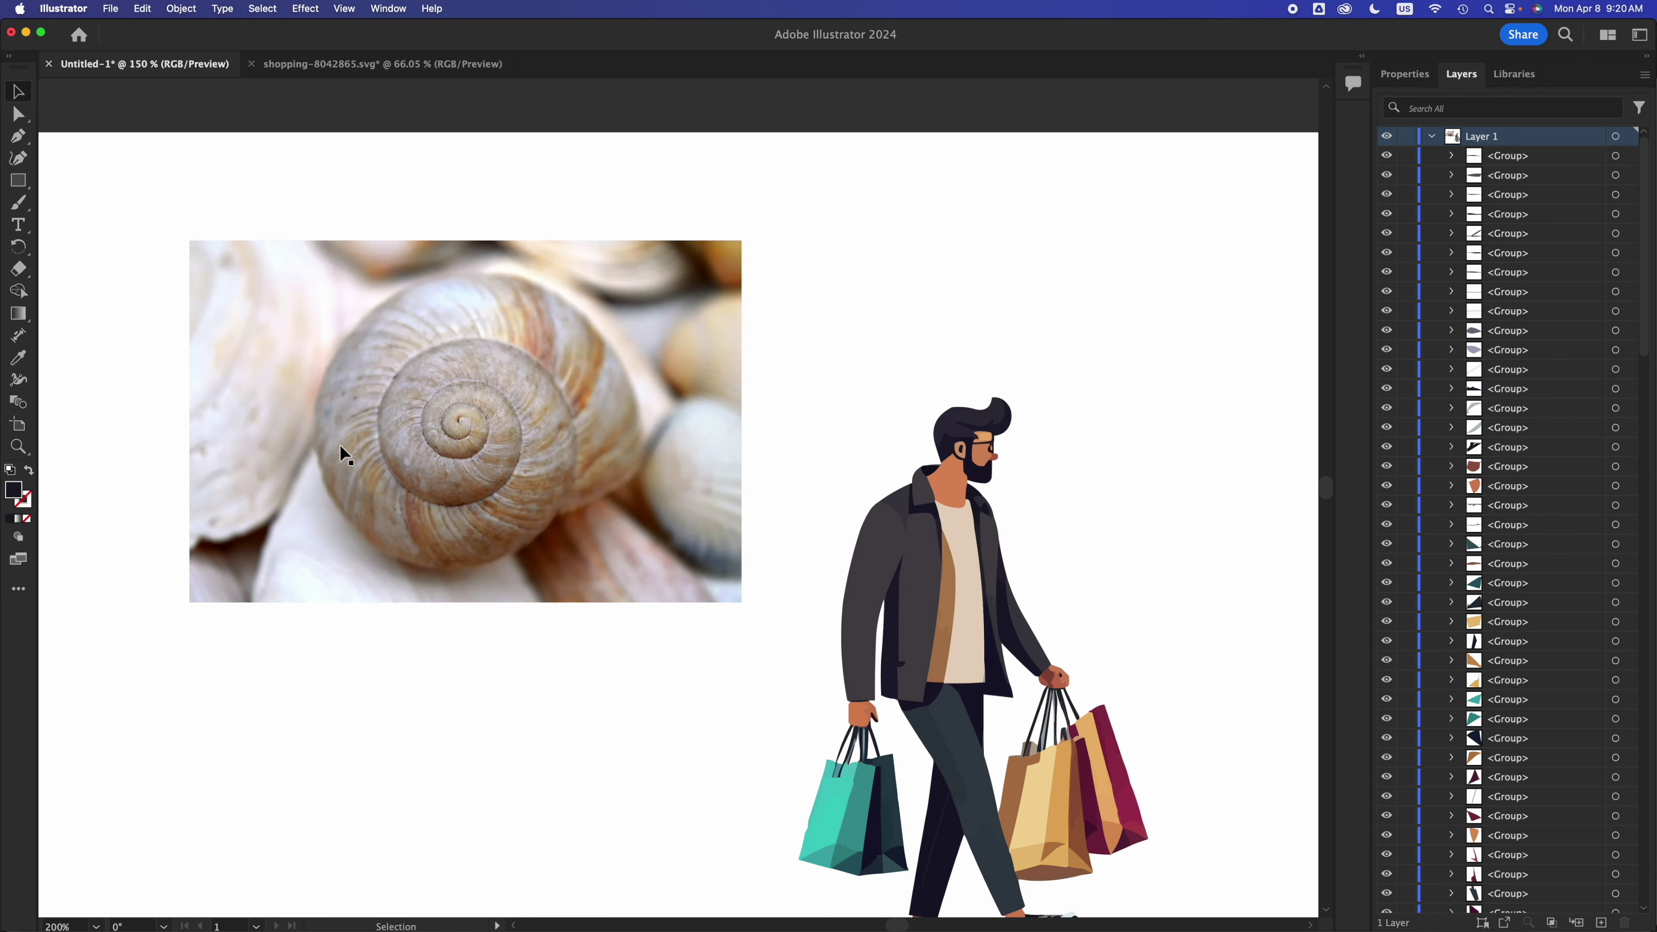
click(340, 446)
scroll(341, 446, up, 2)
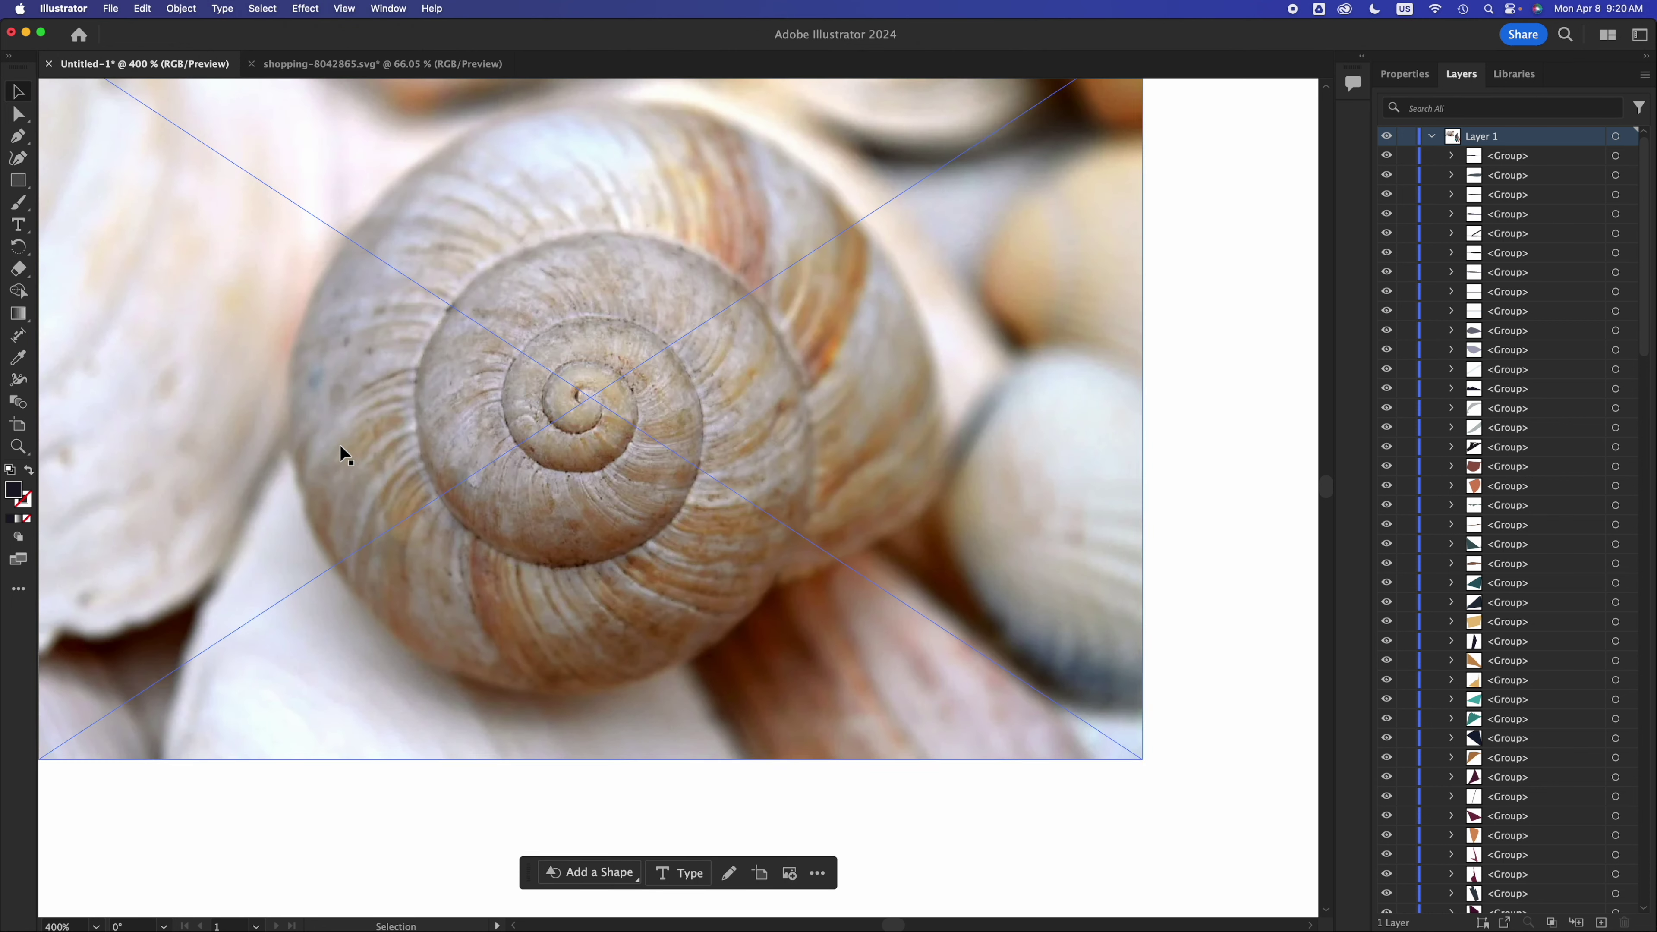
scroll(340, 448, up, 2)
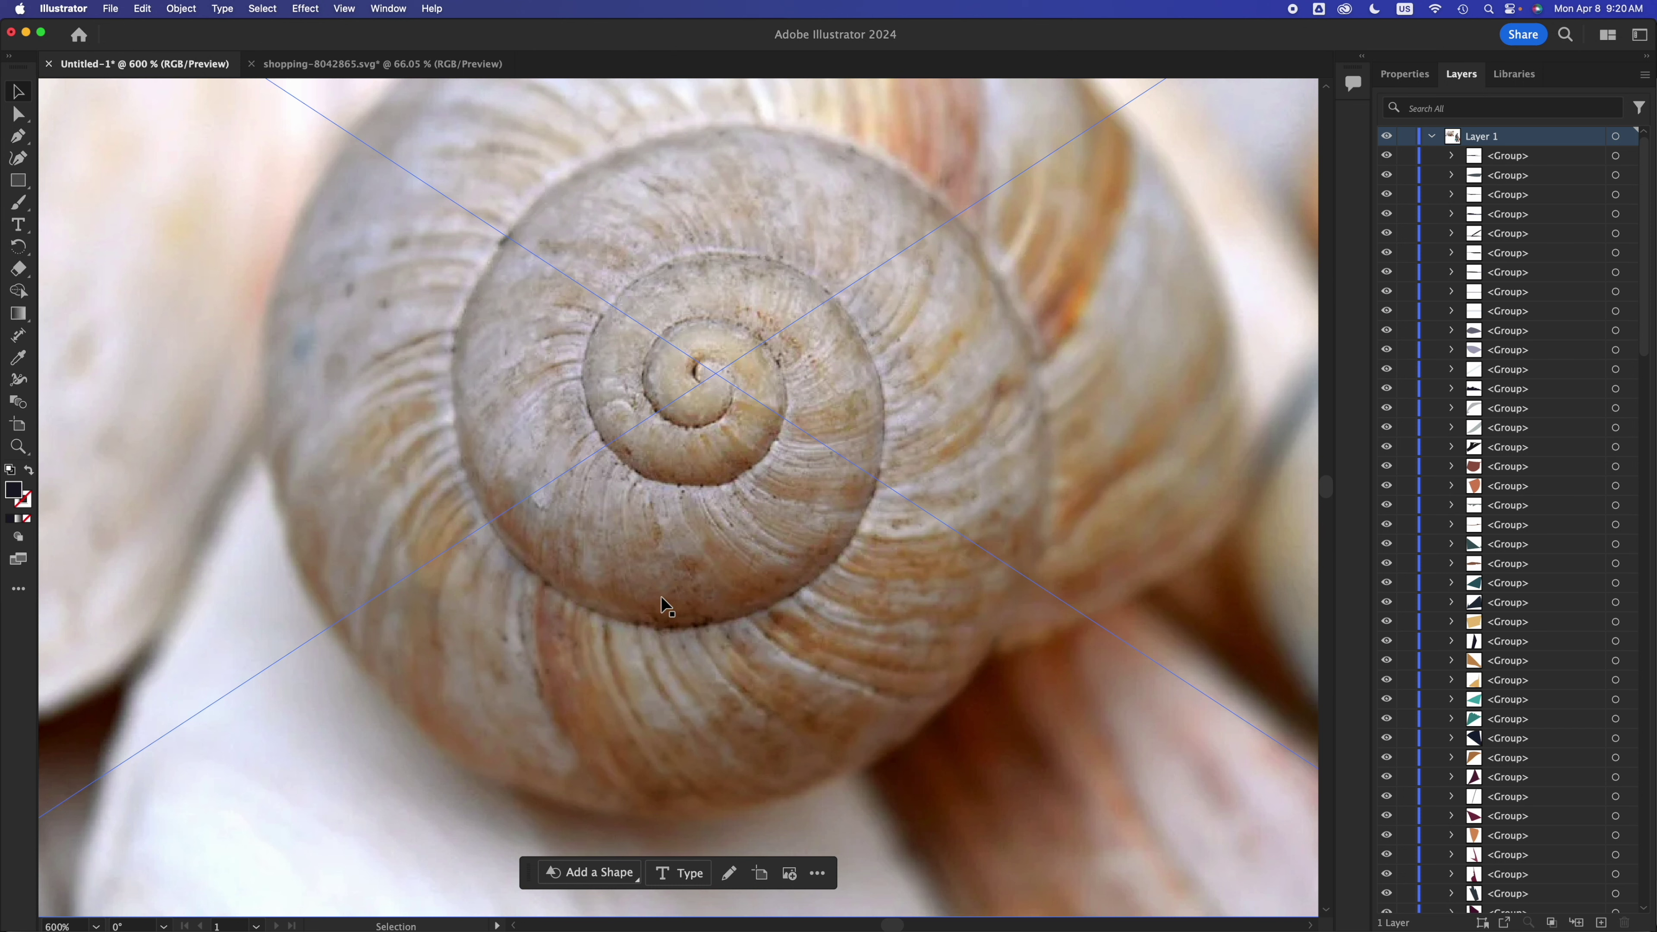
scroll(662, 596, down, 8)
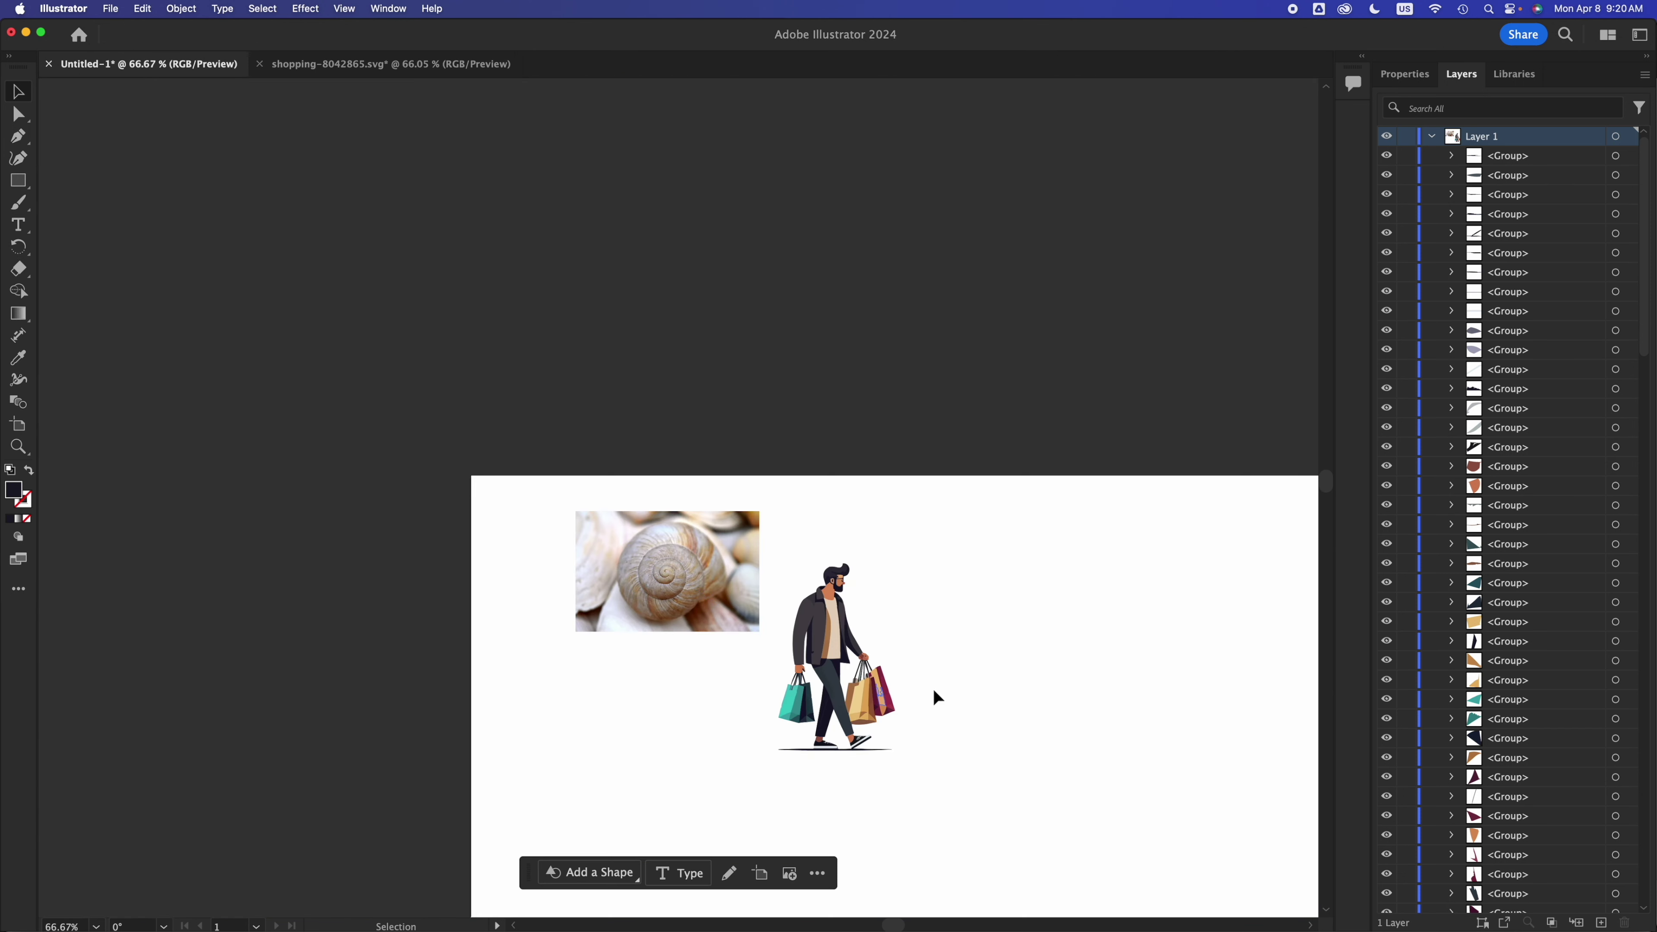
scroll(940, 640, up, 1)
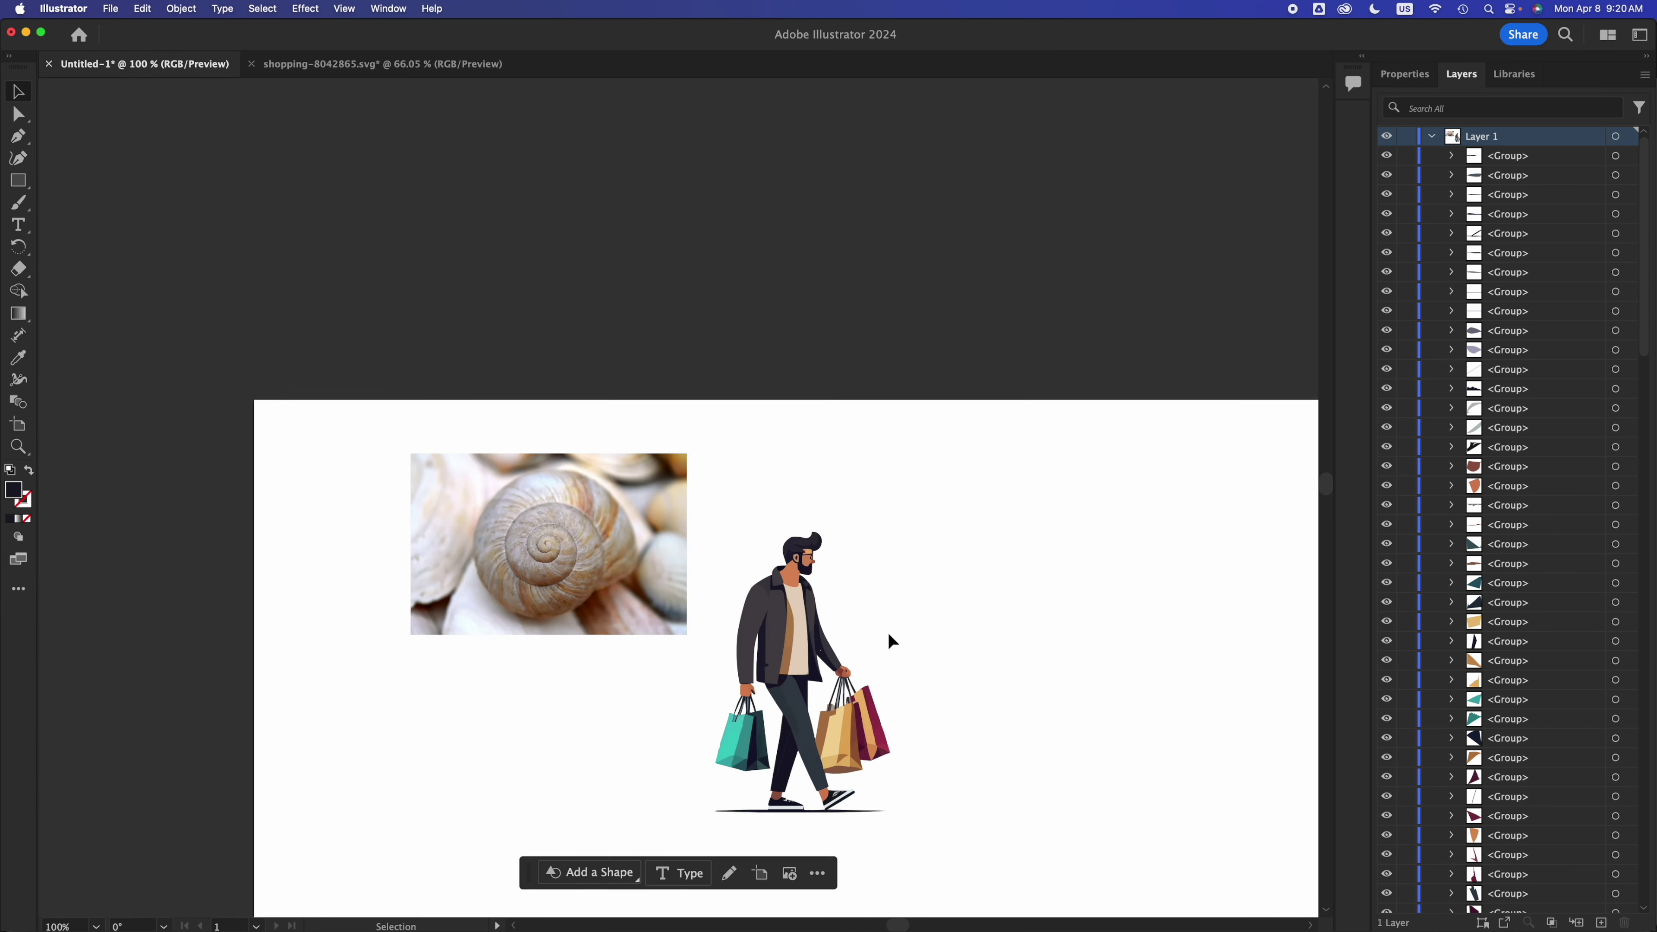
Zoom in on the artboard to view the new title text
scroll(885, 640, up, 1)
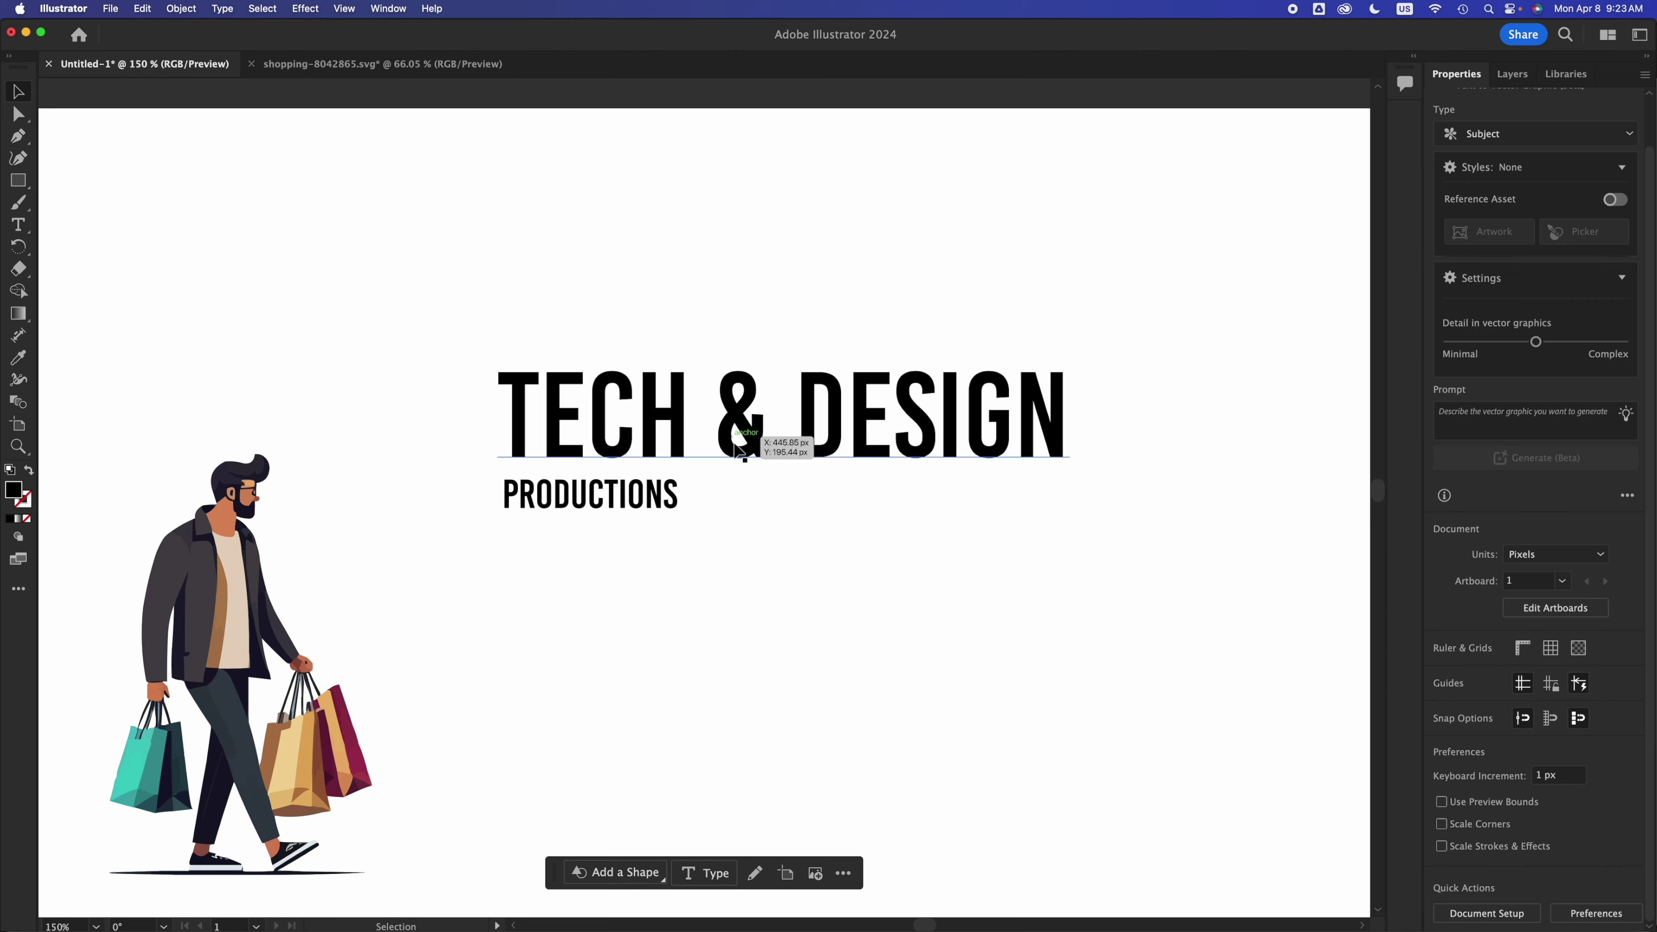
Select and deselect the title, the shopping figure, and then both text objects together
click(760, 392)
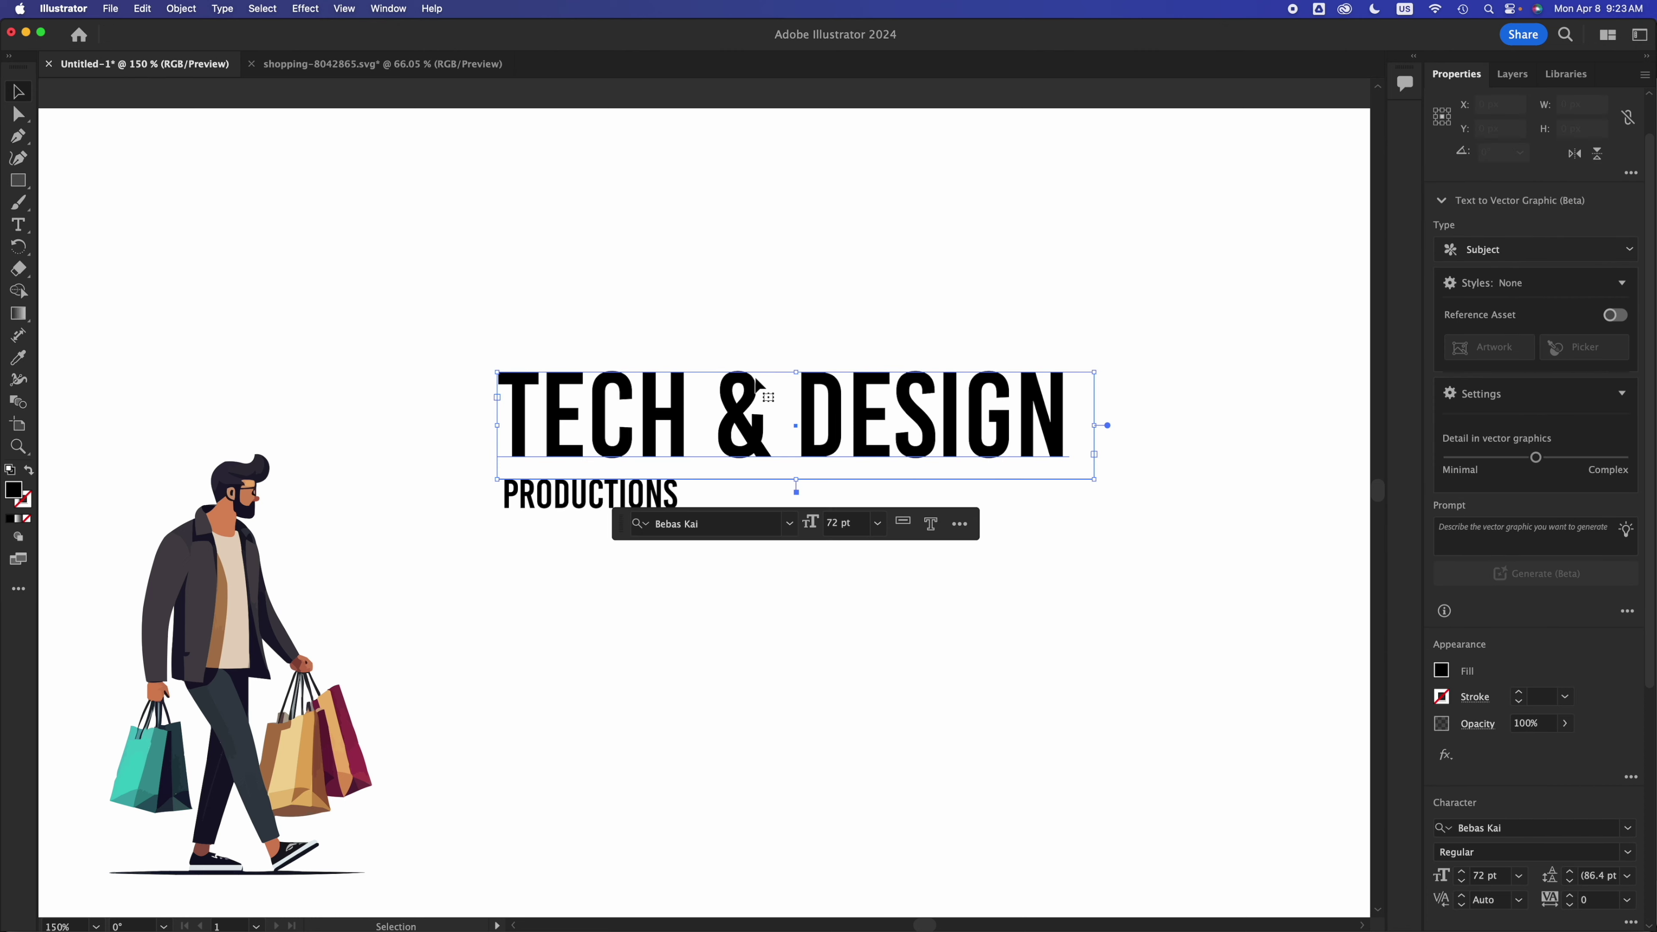
click(689, 249)
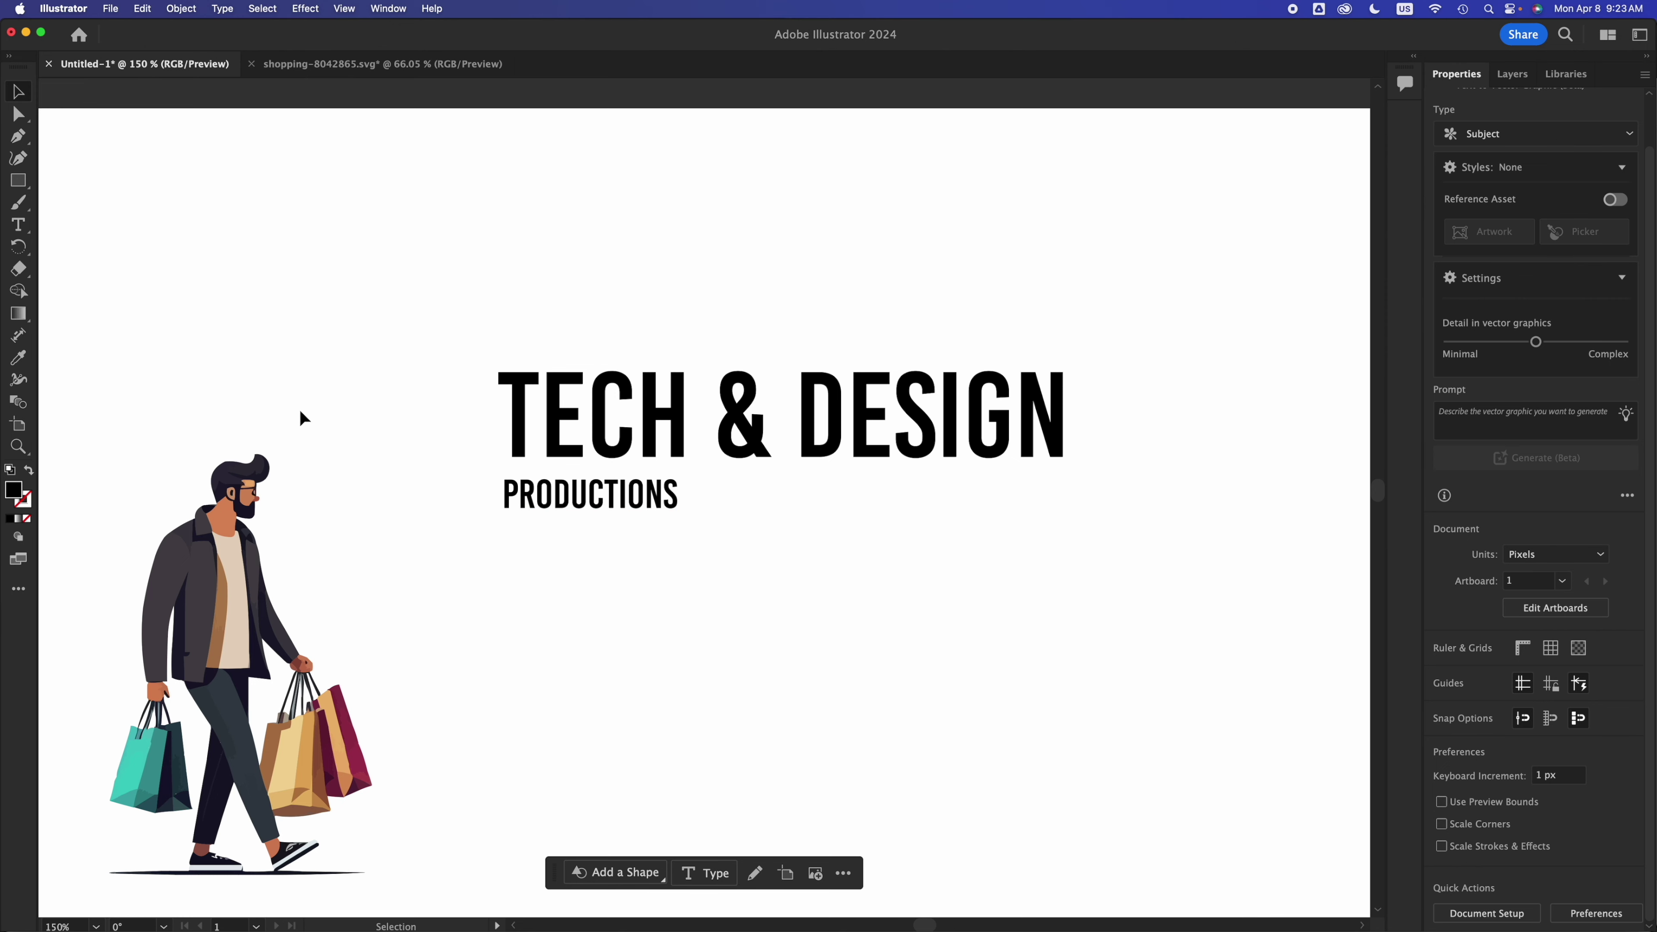
click(138, 705)
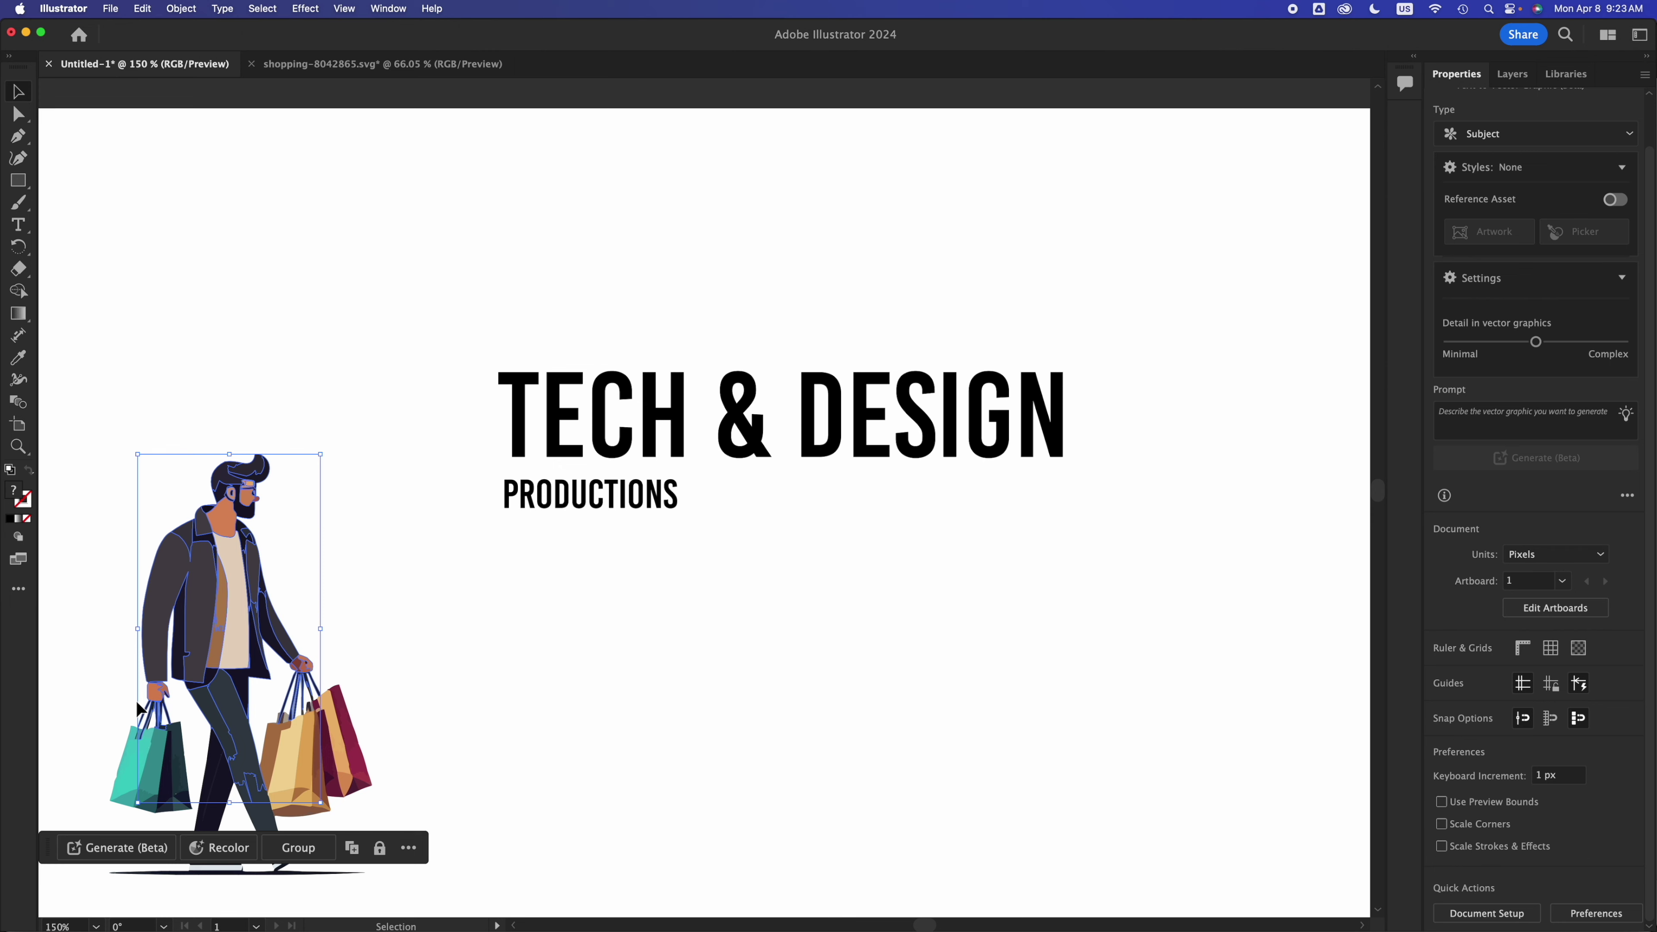
click(396, 629)
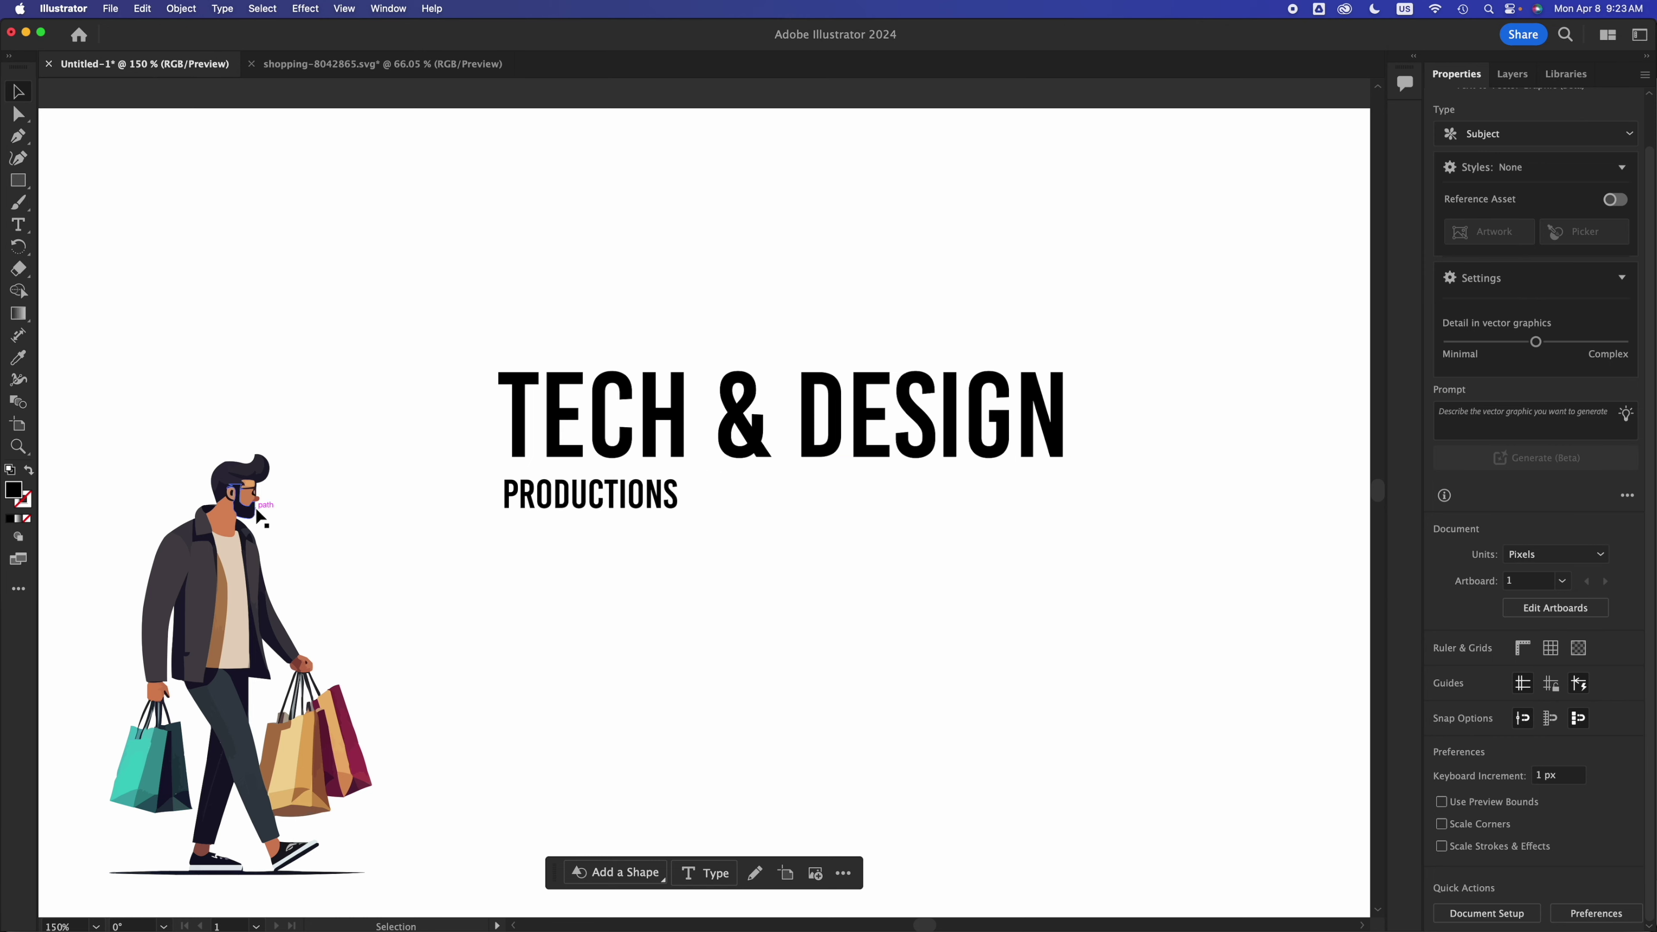
click(895, 292)
drag(895, 292, 488, 630)
click(855, 312)
Marquee-select the whole shopping figure, then deselect it
drag(337, 386, 196, 807)
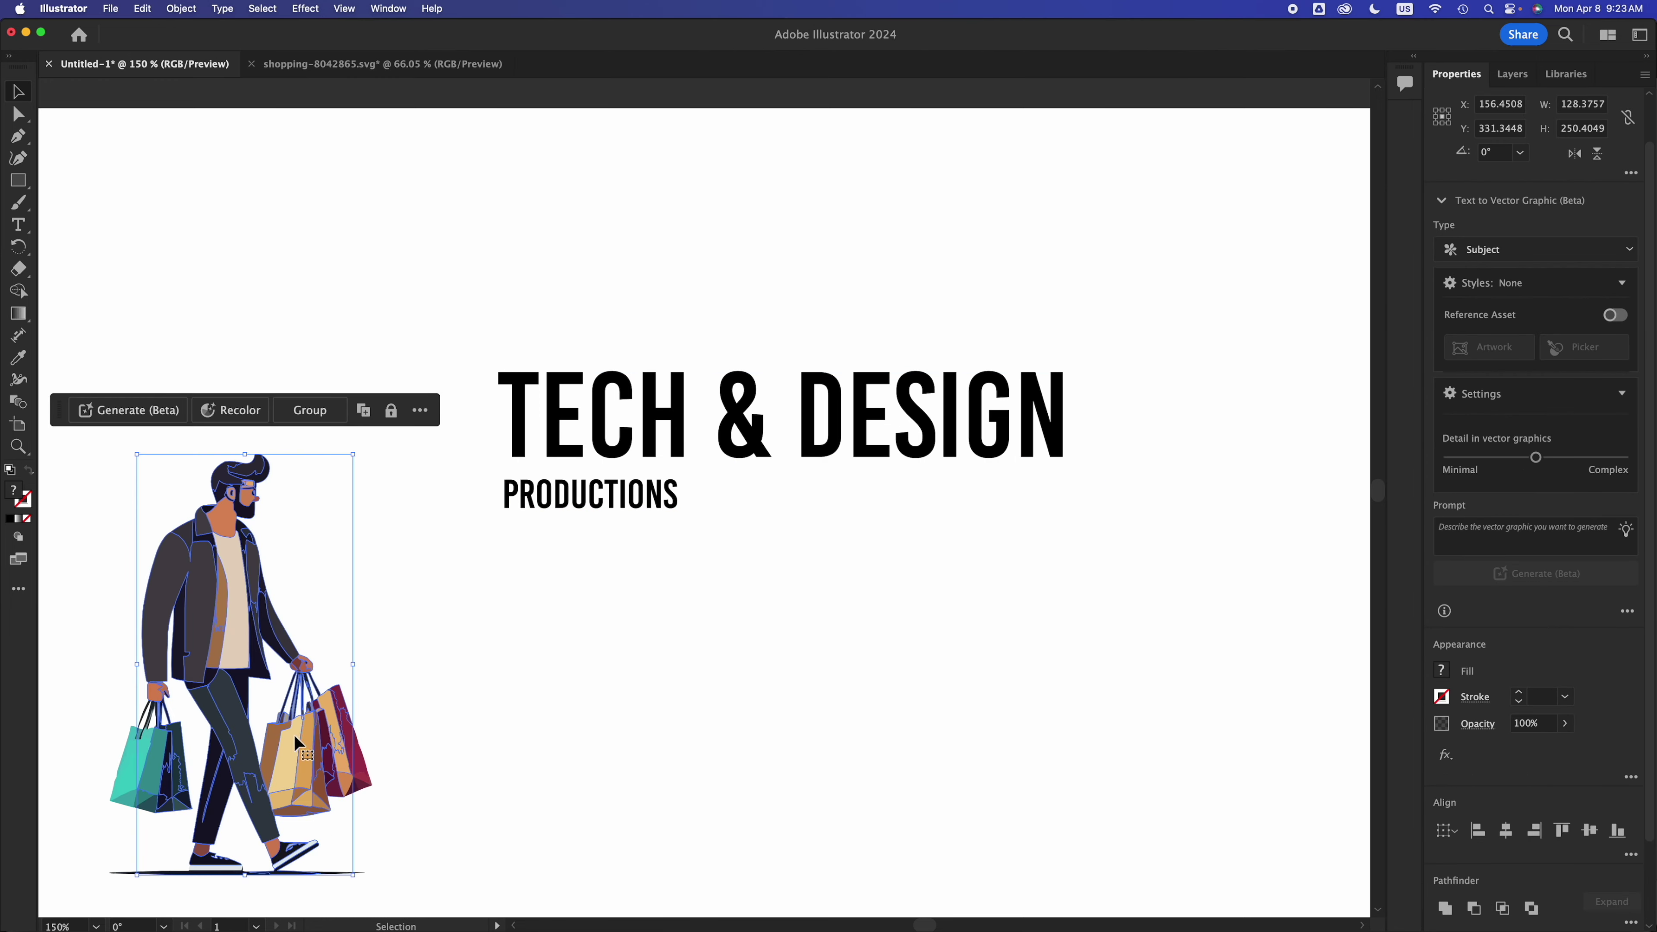
click(333, 567)
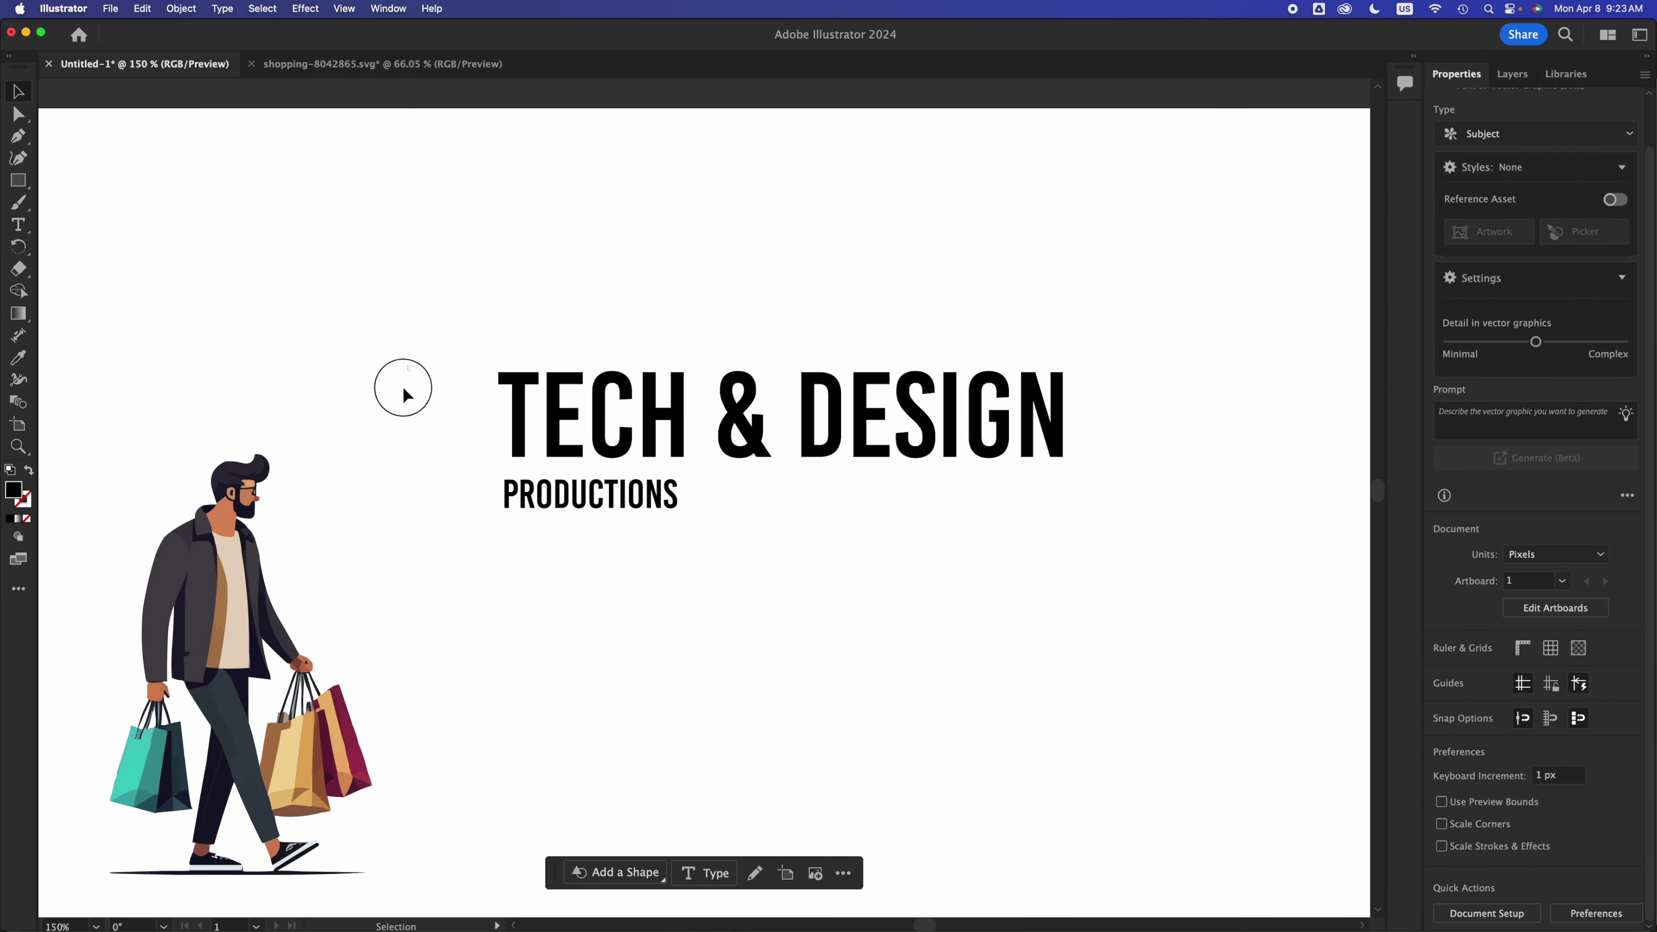
drag(399, 385, 177, 873)
click(784, 618)
Undo a stray PRODUCTIONS move, then shift both text frames slightly down-left together
drag(1099, 553, 684, 474)
key(super+z)
drag(441, 248, 1120, 629)
mouse_move(1009, 435)
mouse_down()
mouse_move(1018, 400)
mouse_move(1005, 443)
mouse_up()
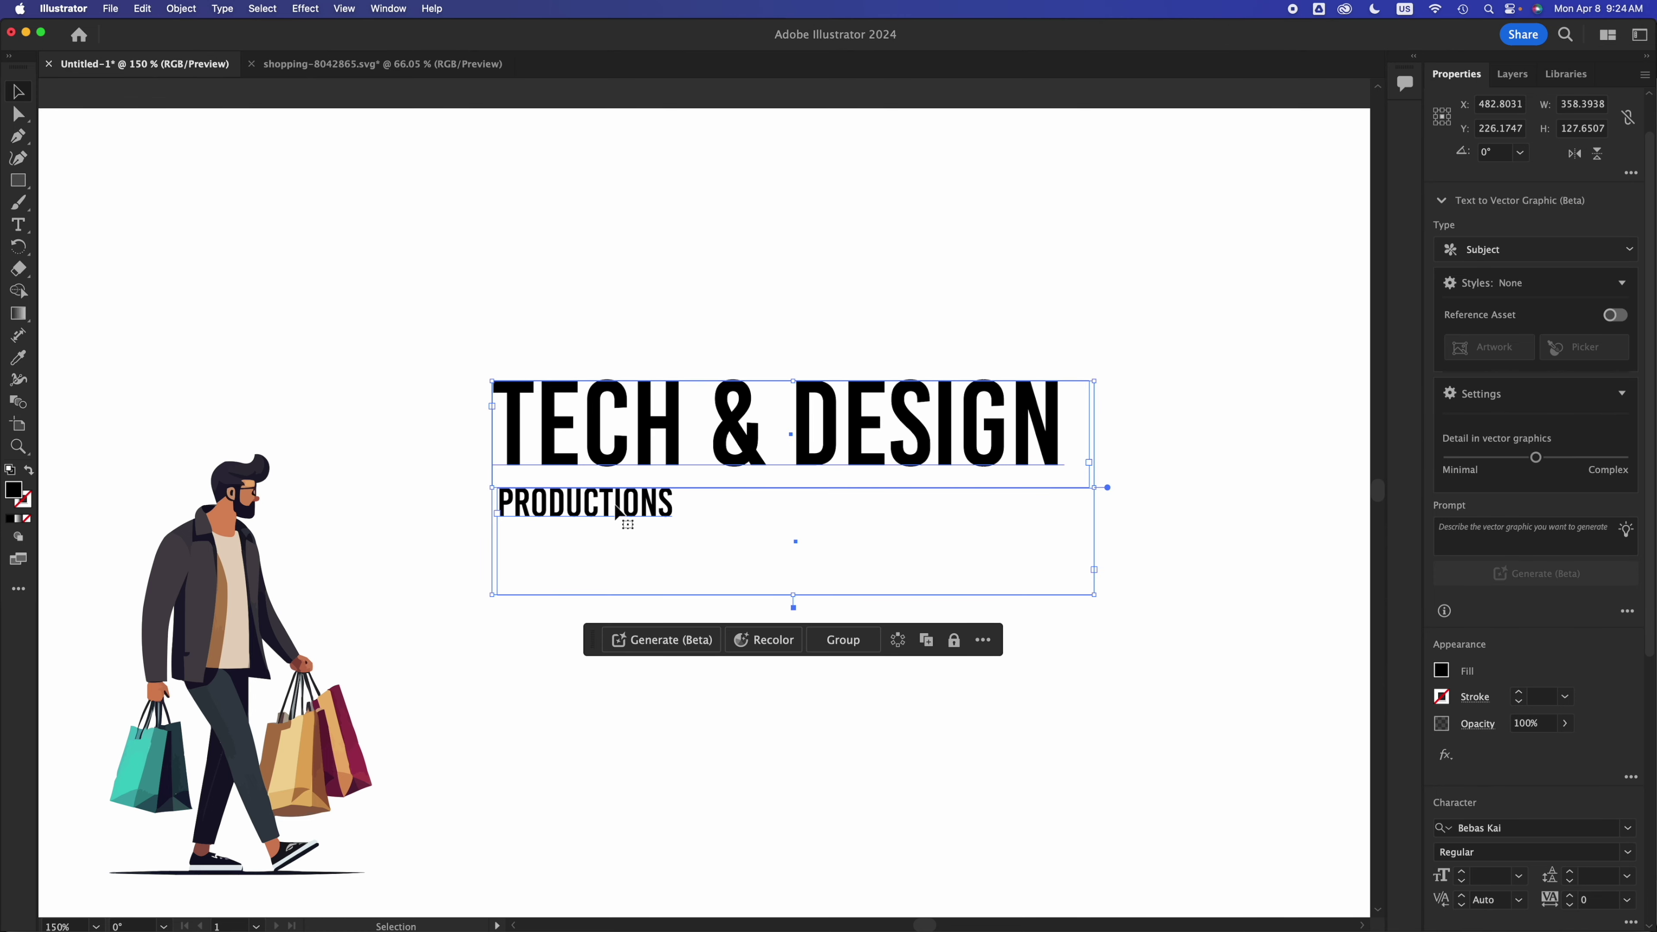
click(360, 509)
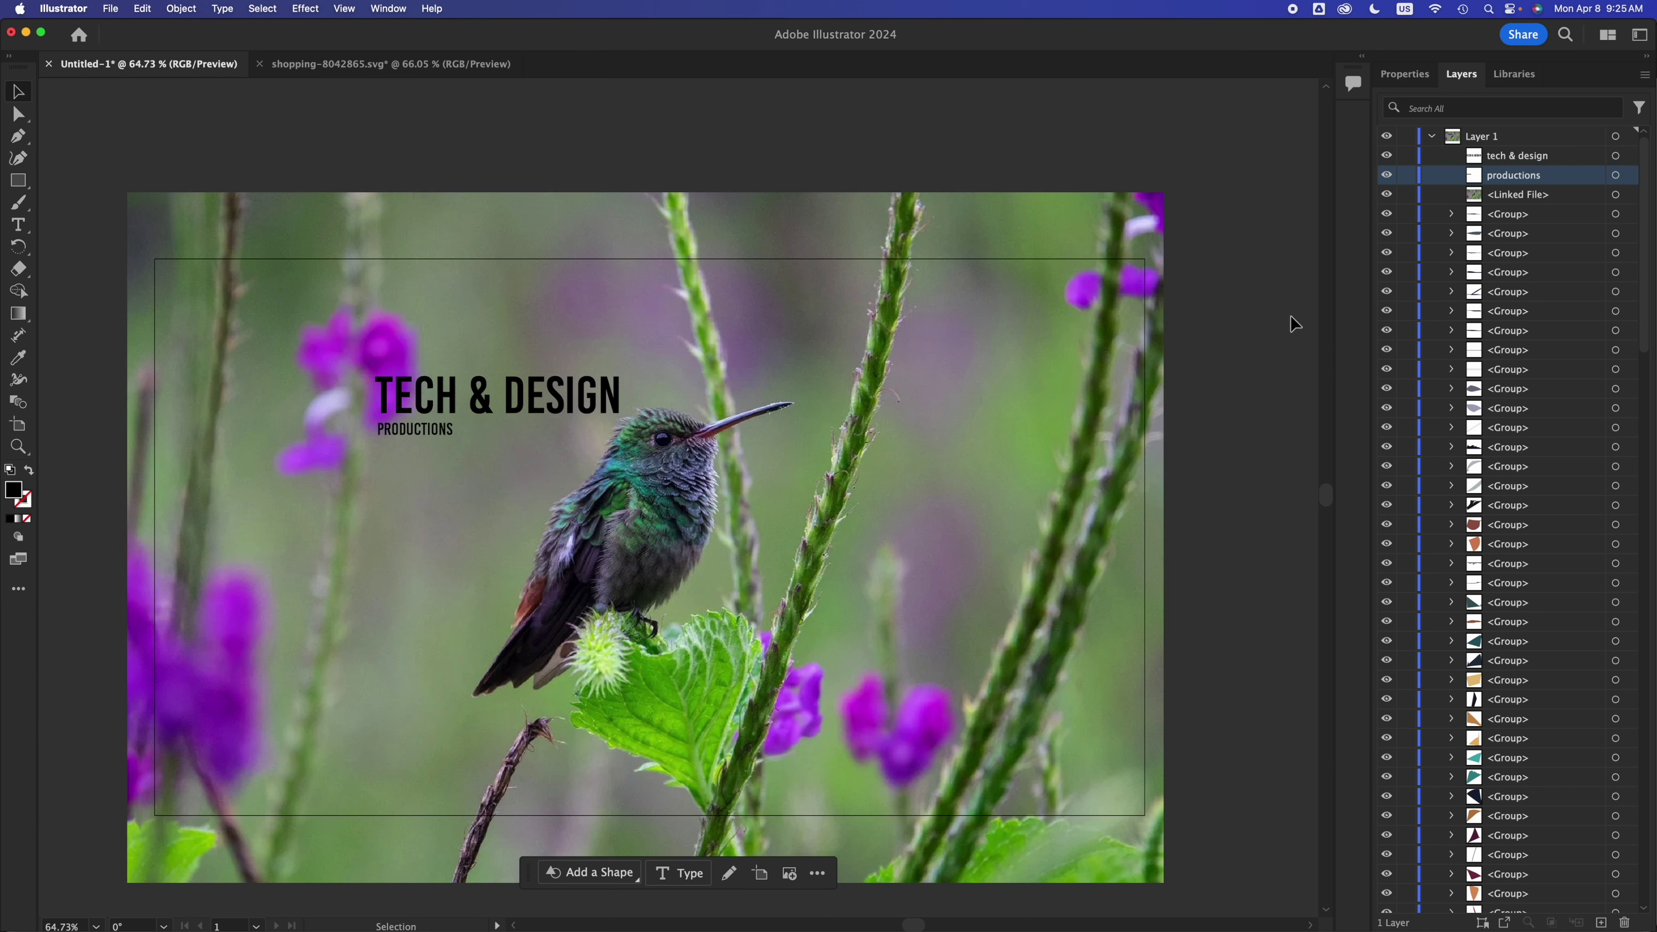
Check the TECH & DESIGN title, then view the hummingbird artwork at actual size
click(548, 387)
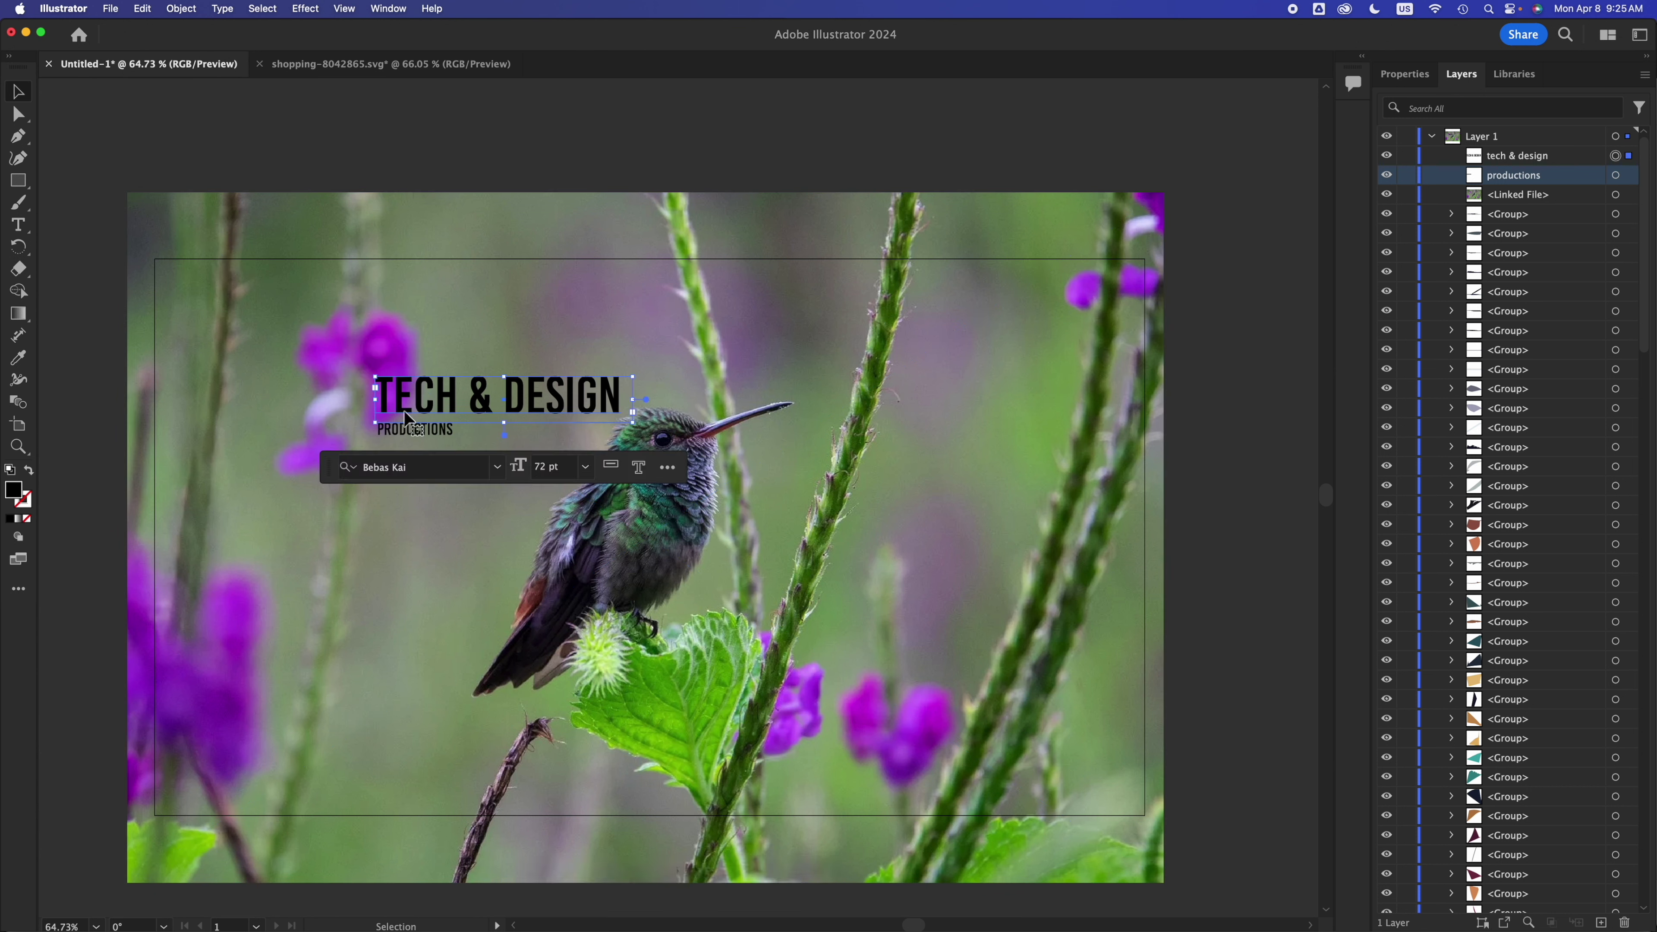
click(1232, 338)
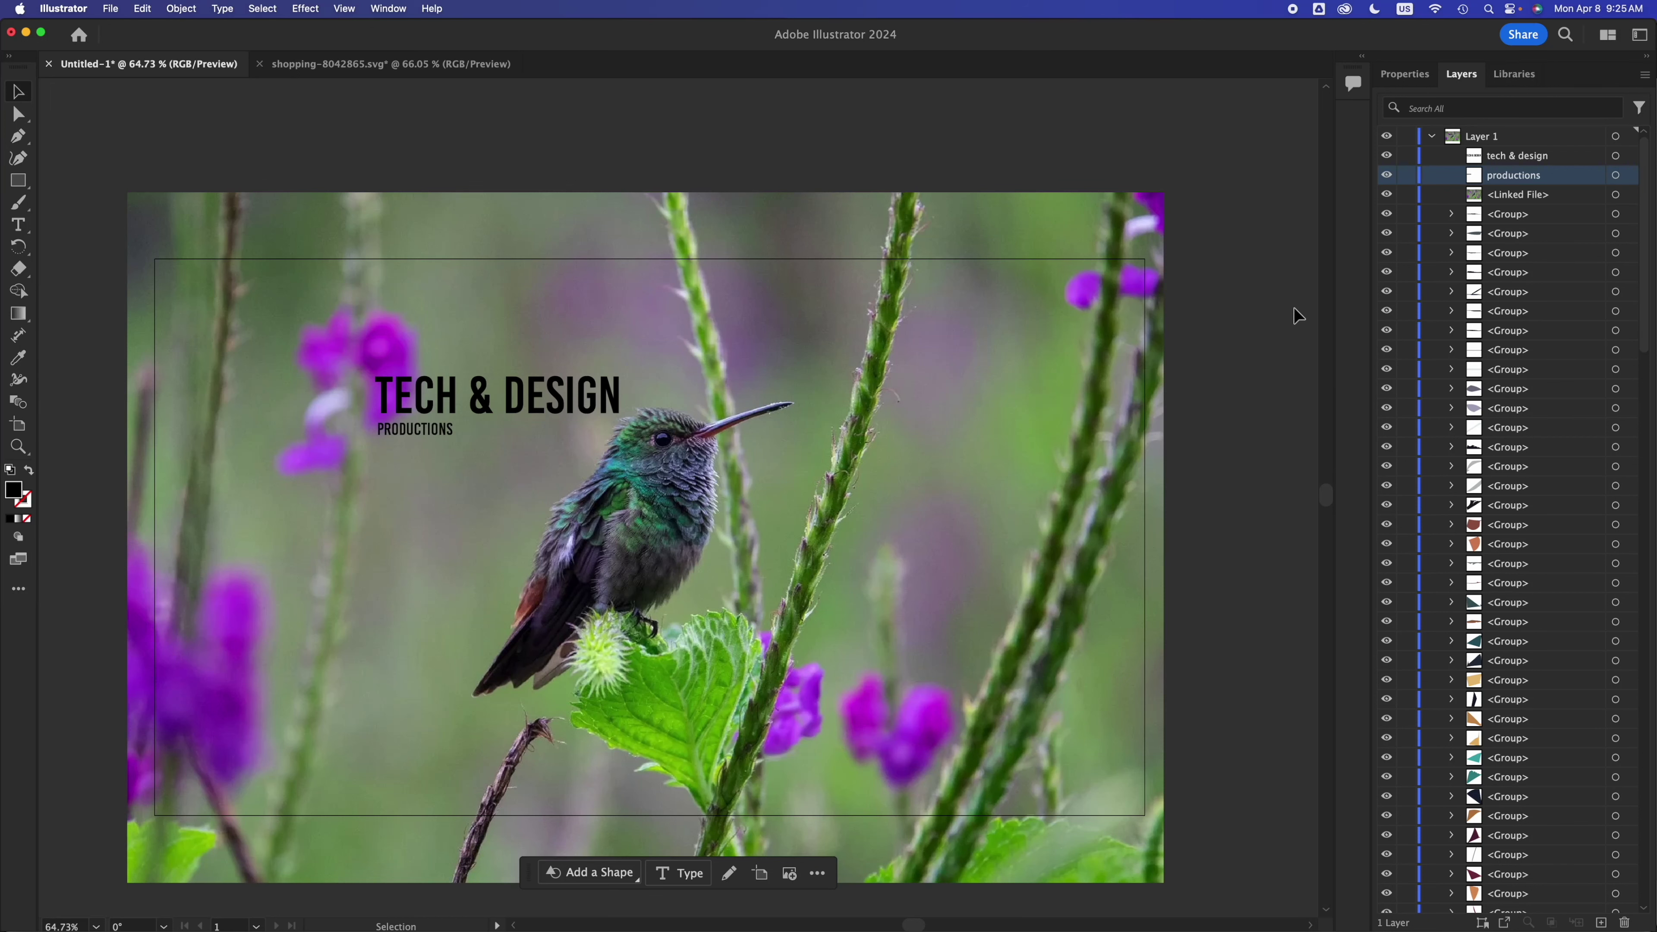
key(super+1)
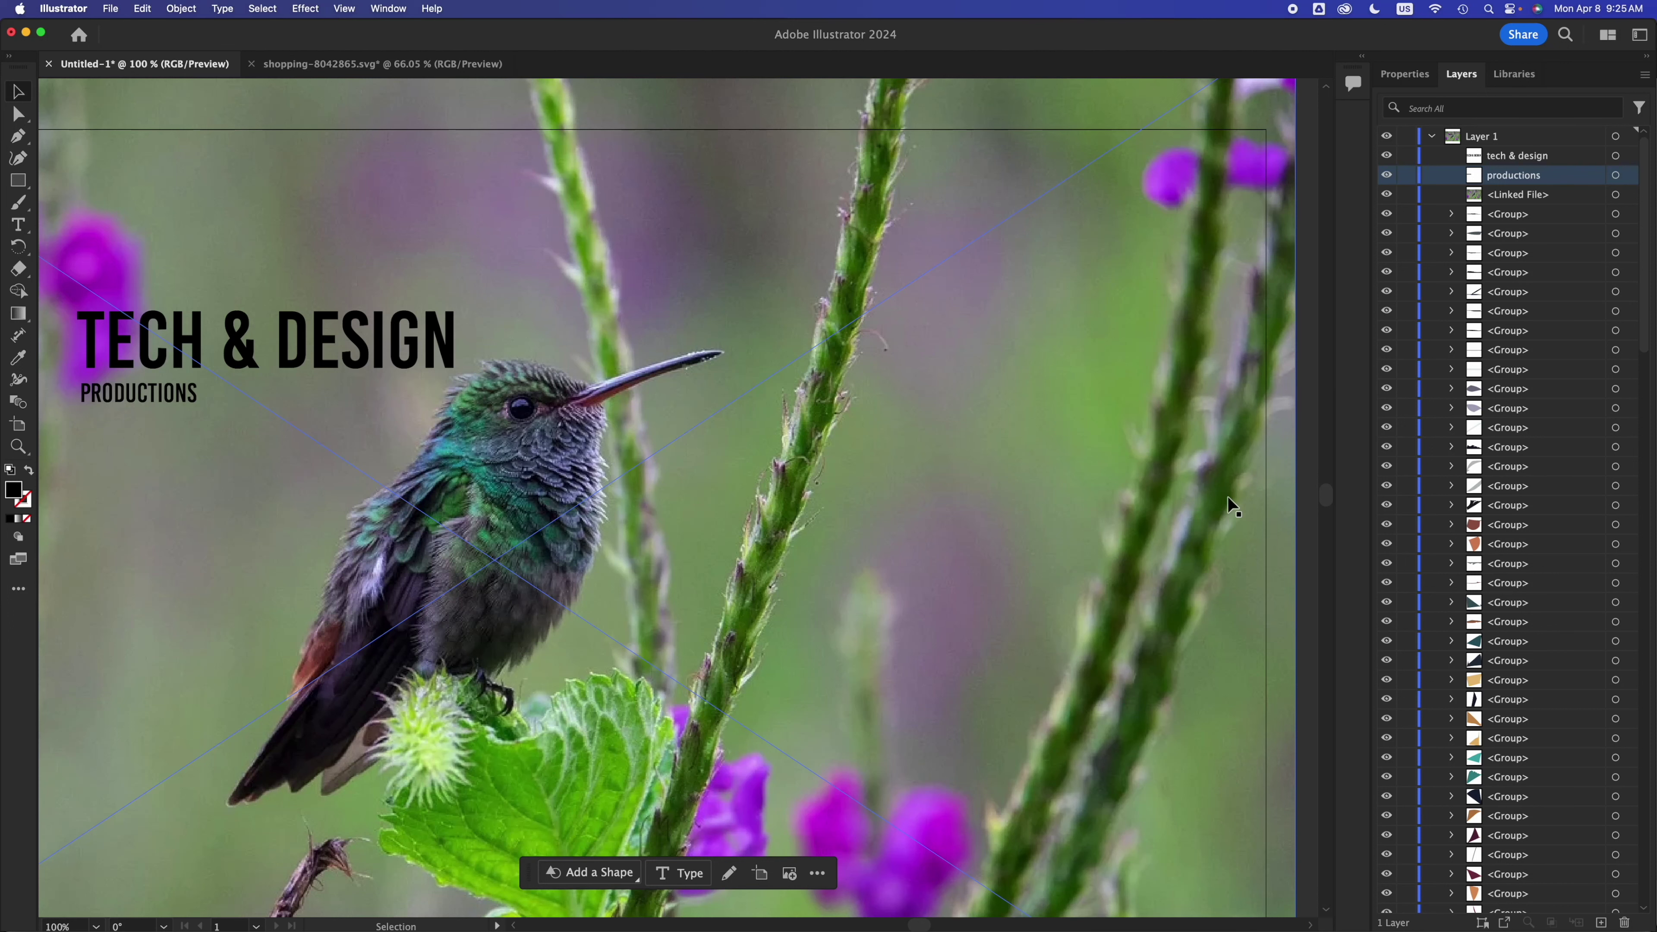
scroll(1227, 496, down, 1)
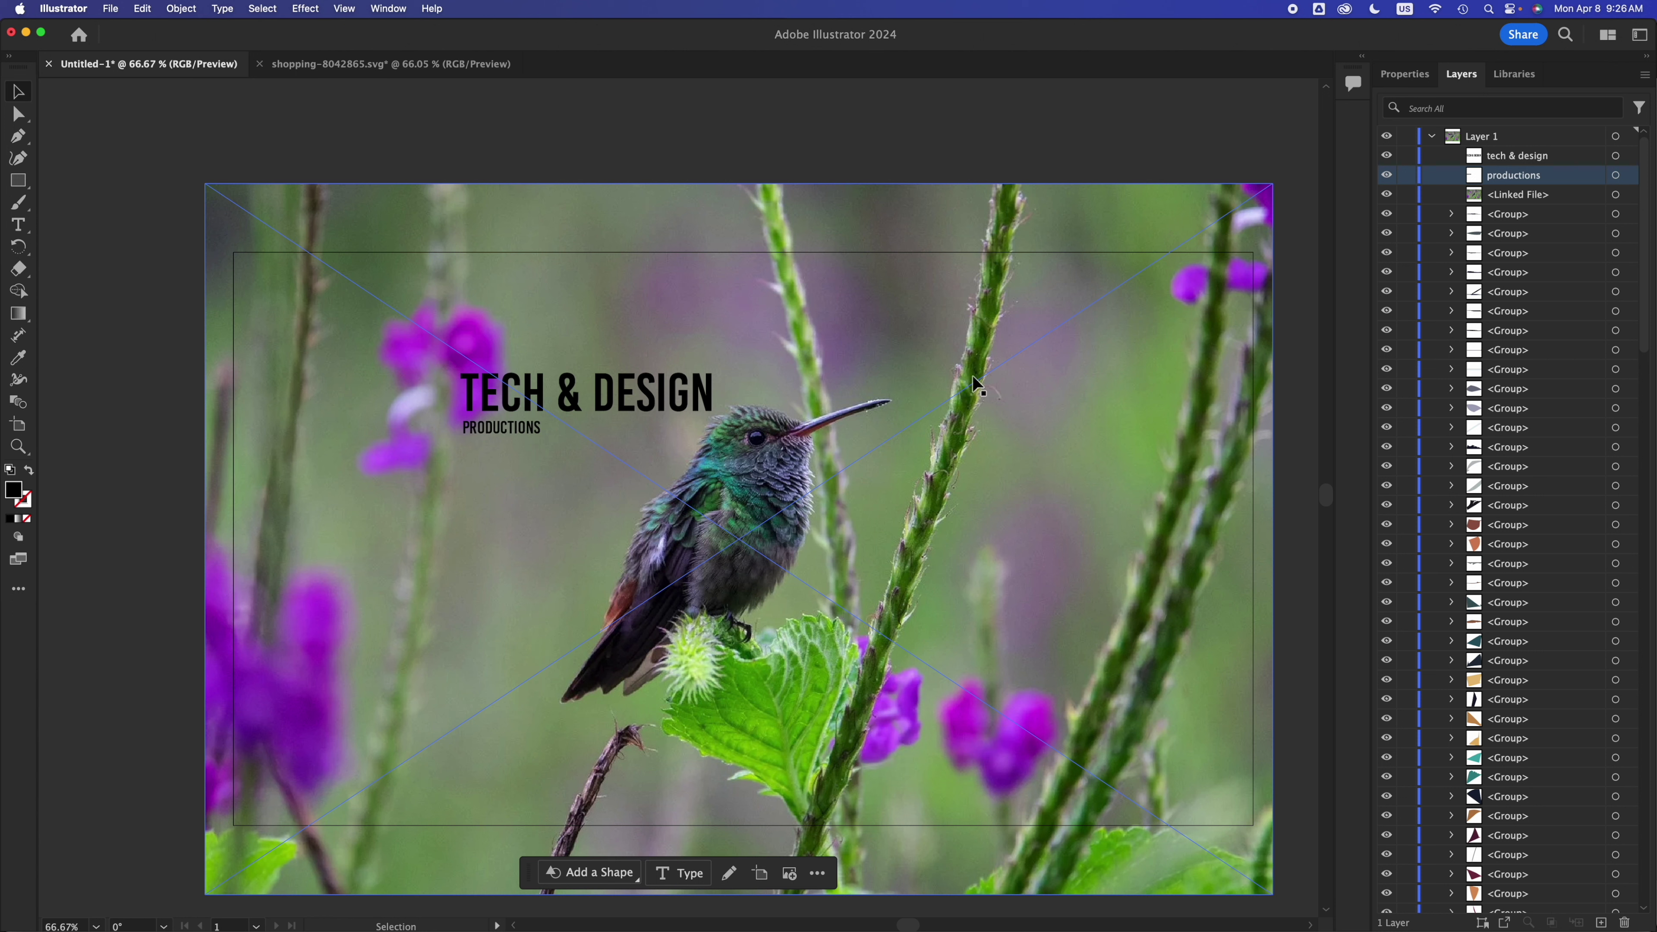
Move TECH & DESIGN right beside the beak and stack PRODUCTIONS beneath it
click(662, 386)
drag(663, 386, 1104, 390)
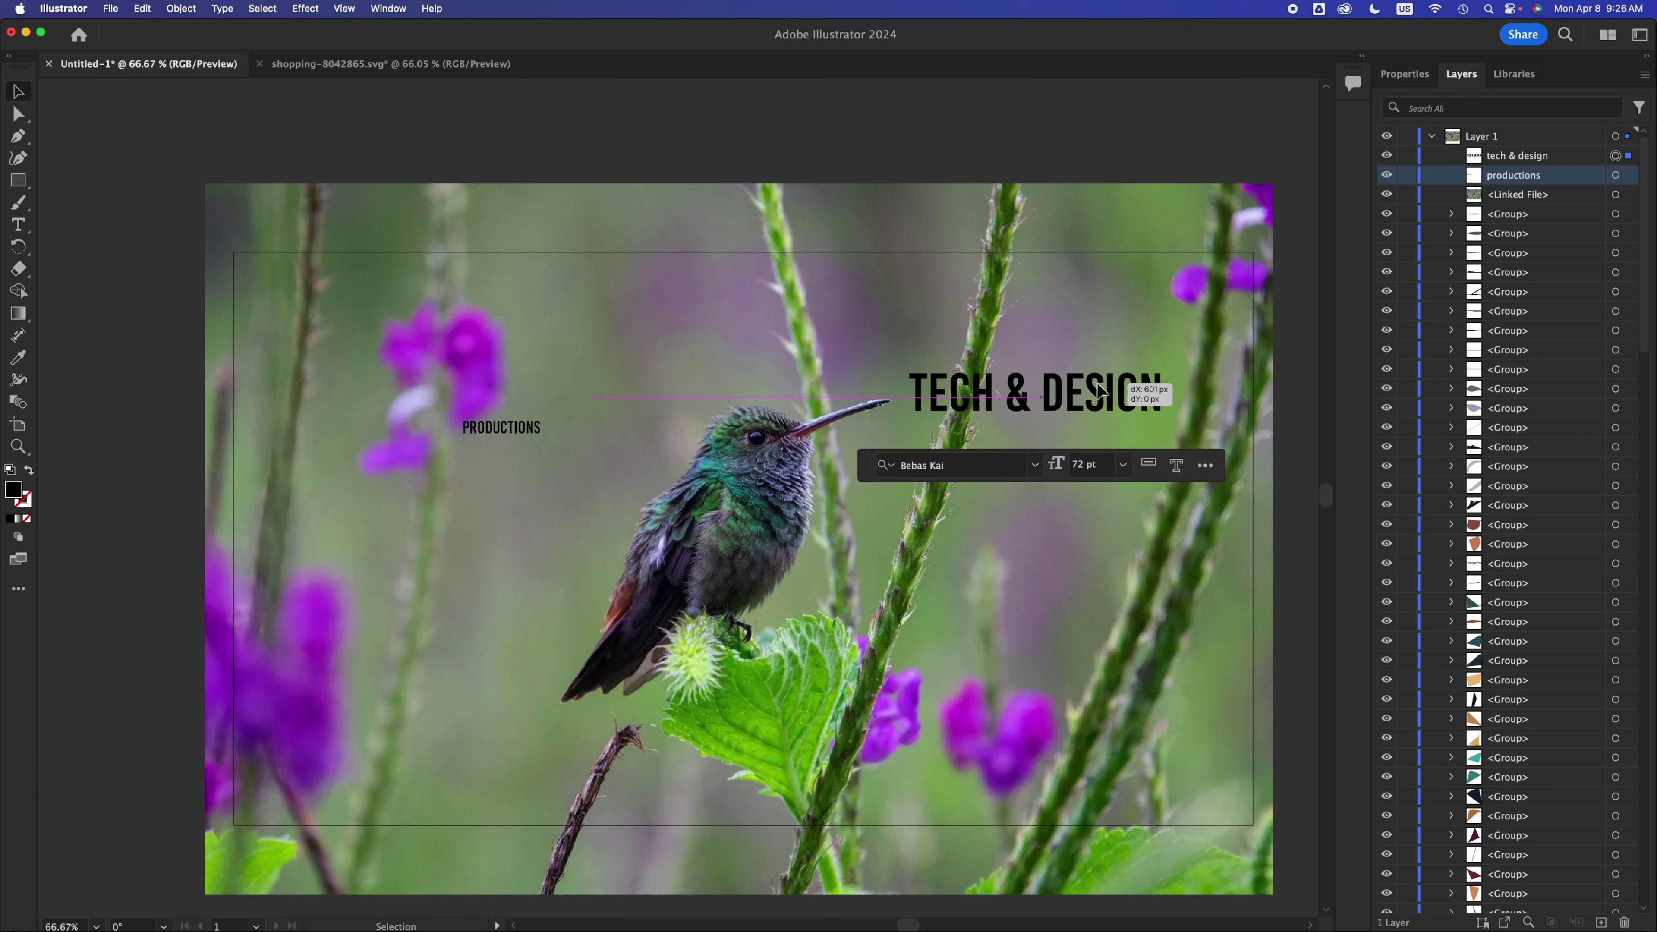
click(491, 431)
drag(488, 426, 937, 430)
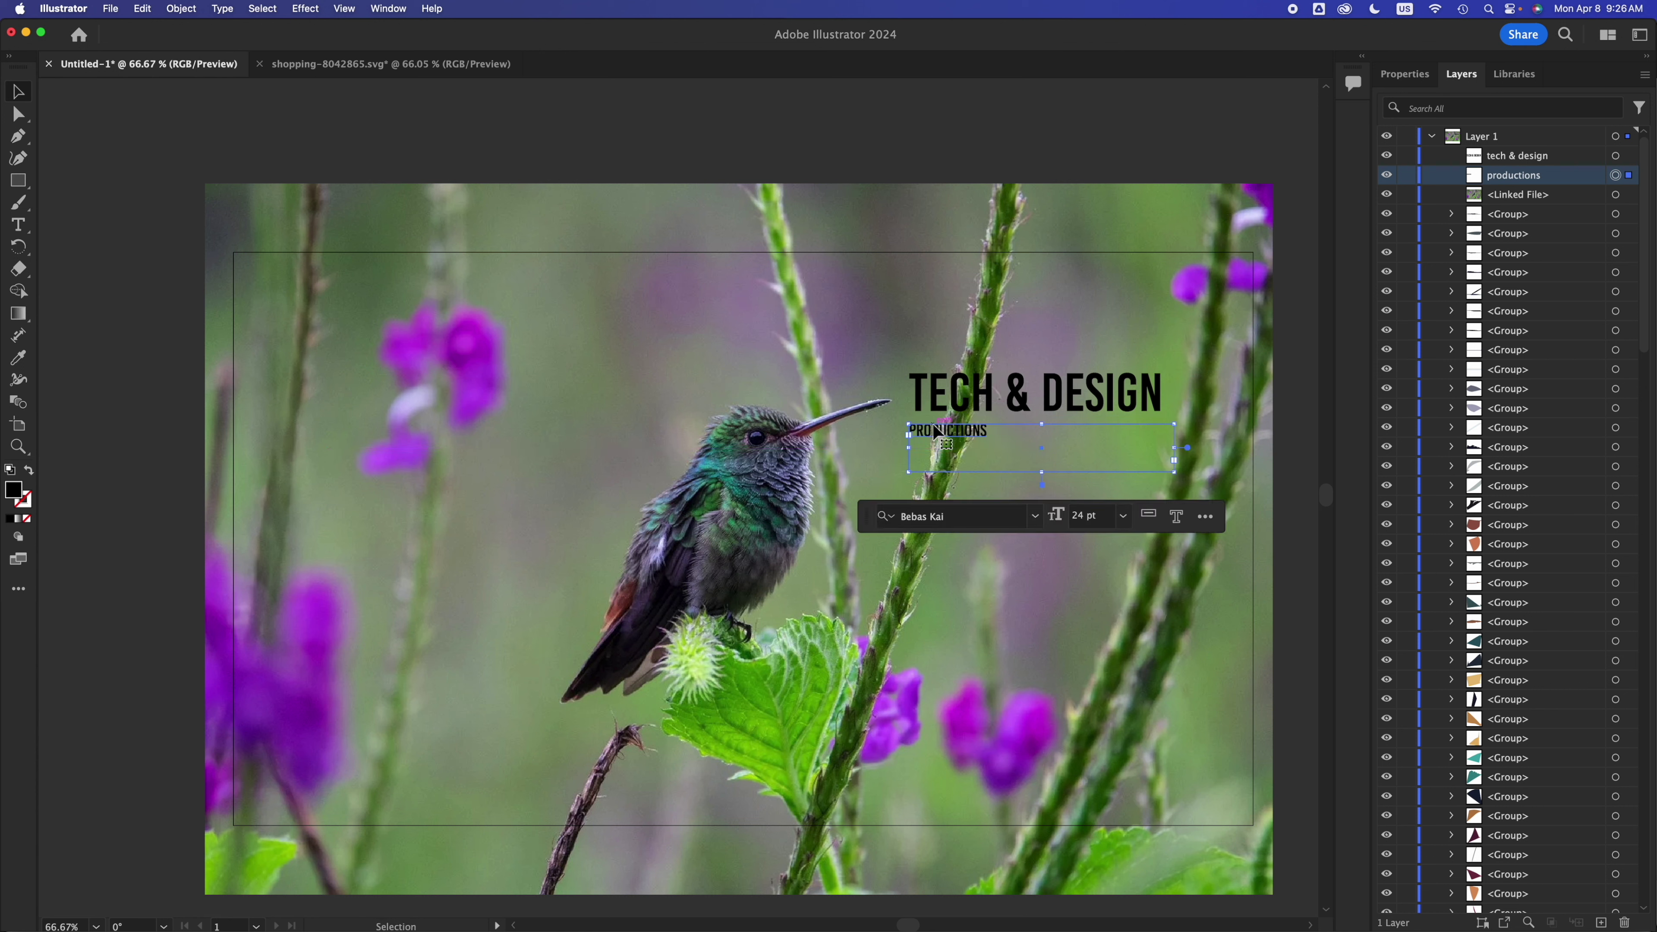
click(736, 438)
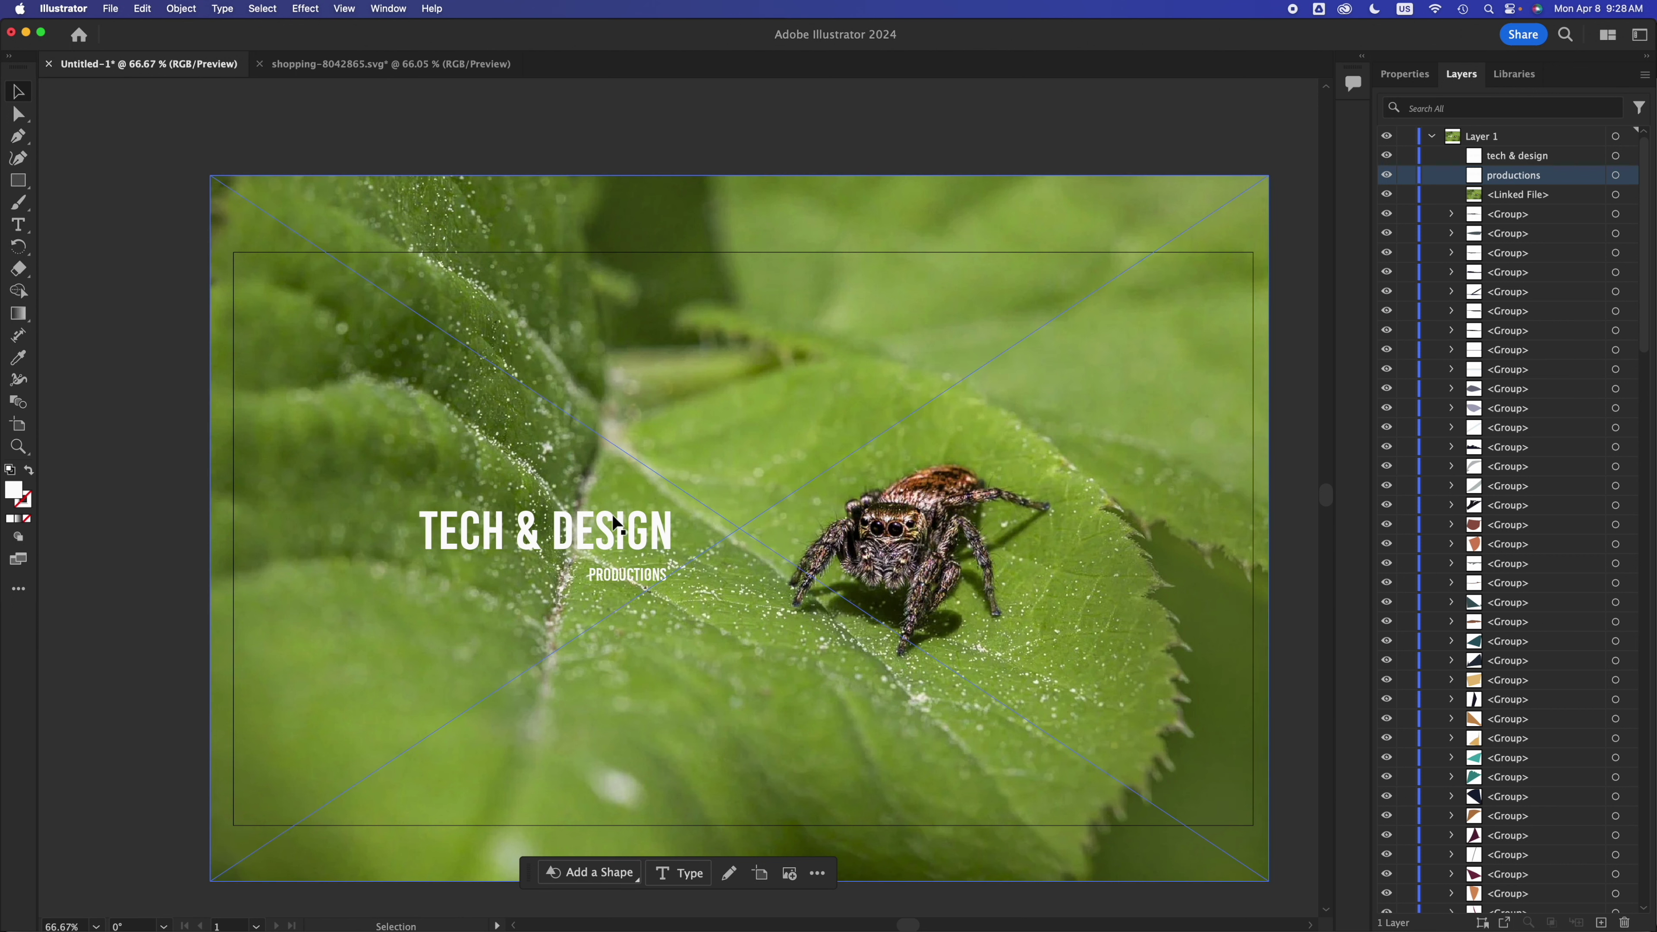
Raise the TECH & DESIGN title up-left on the leaf with PRODUCTIONS just under it
drag(604, 552, 561, 356)
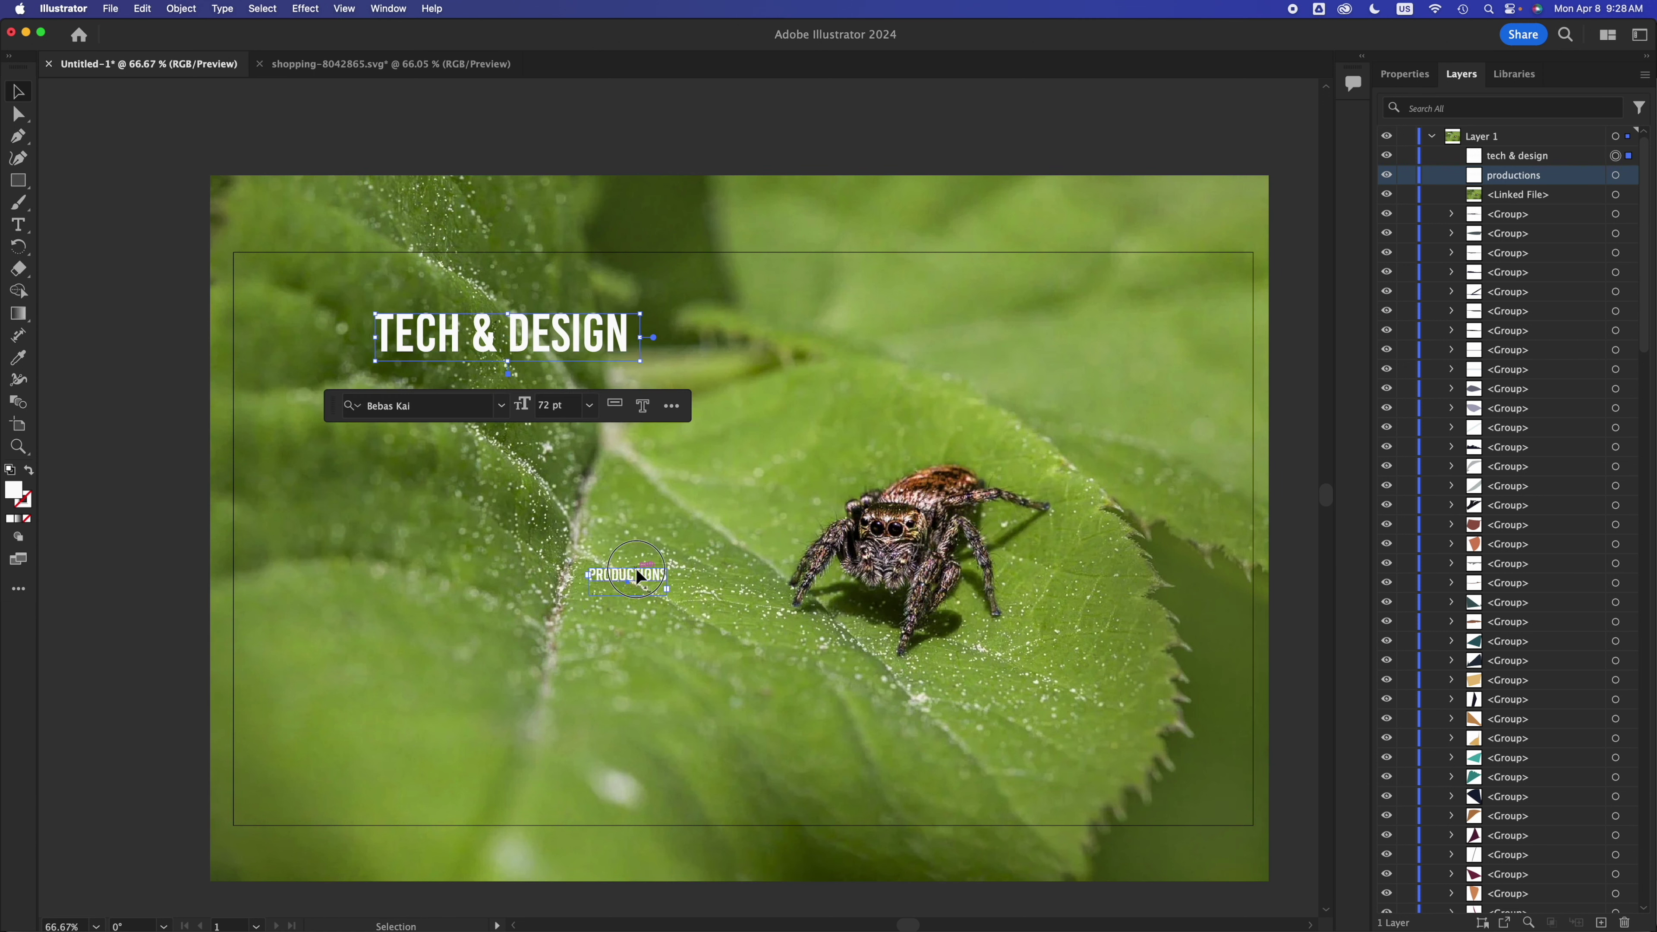
drag(636, 570, 585, 364)
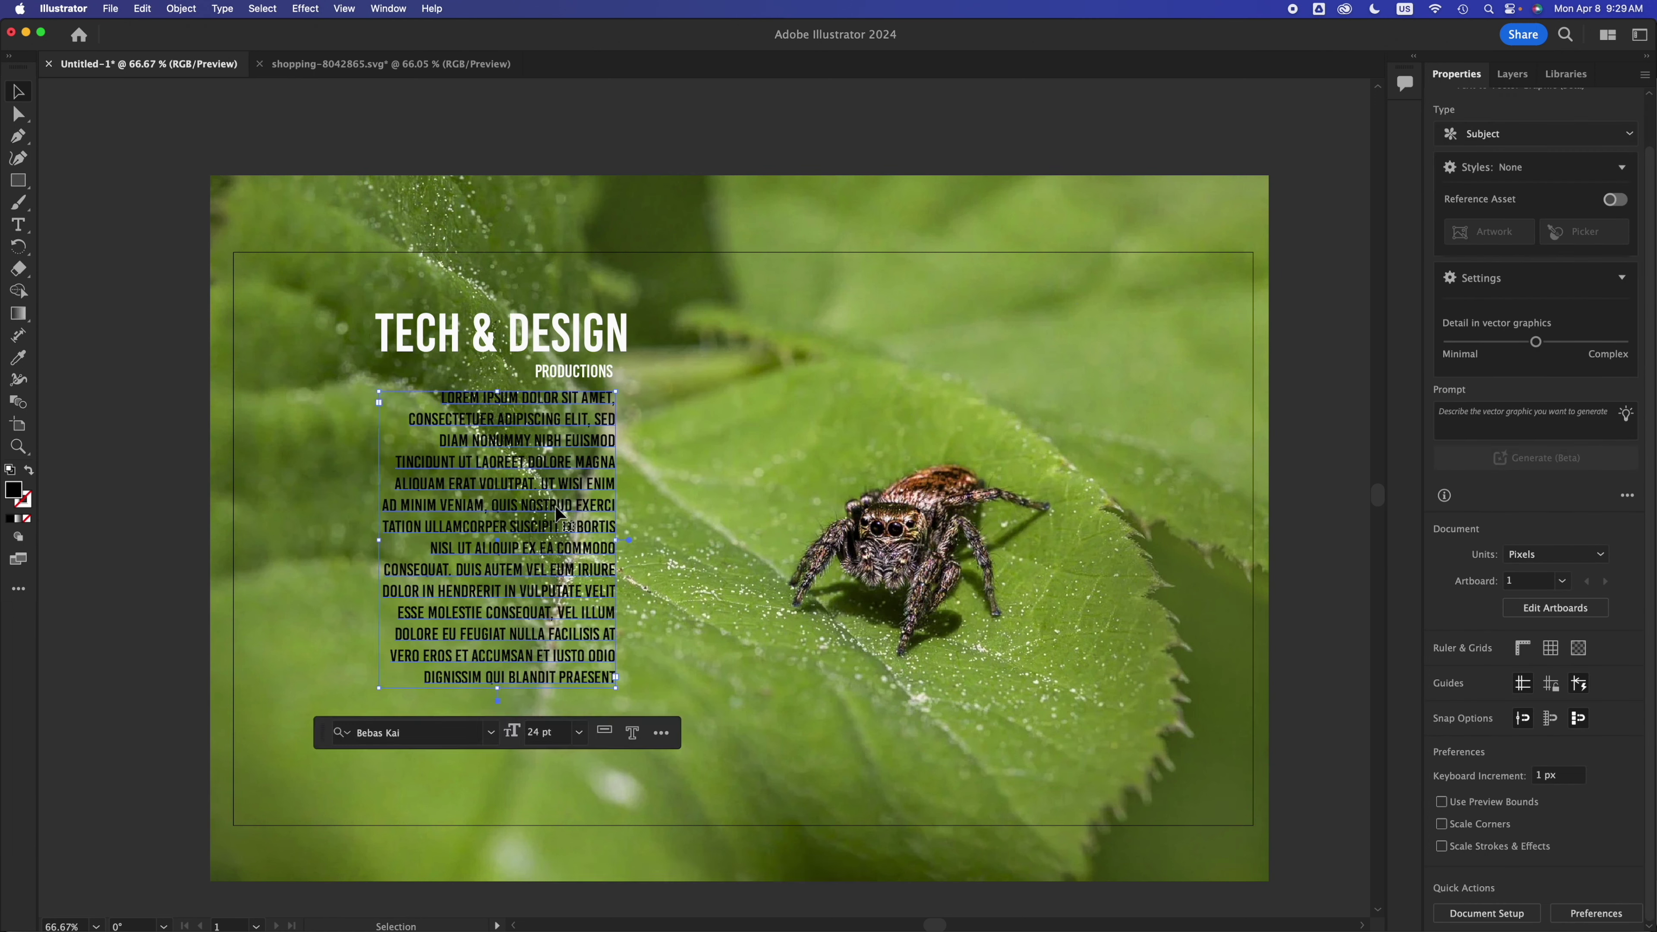
click(692, 107)
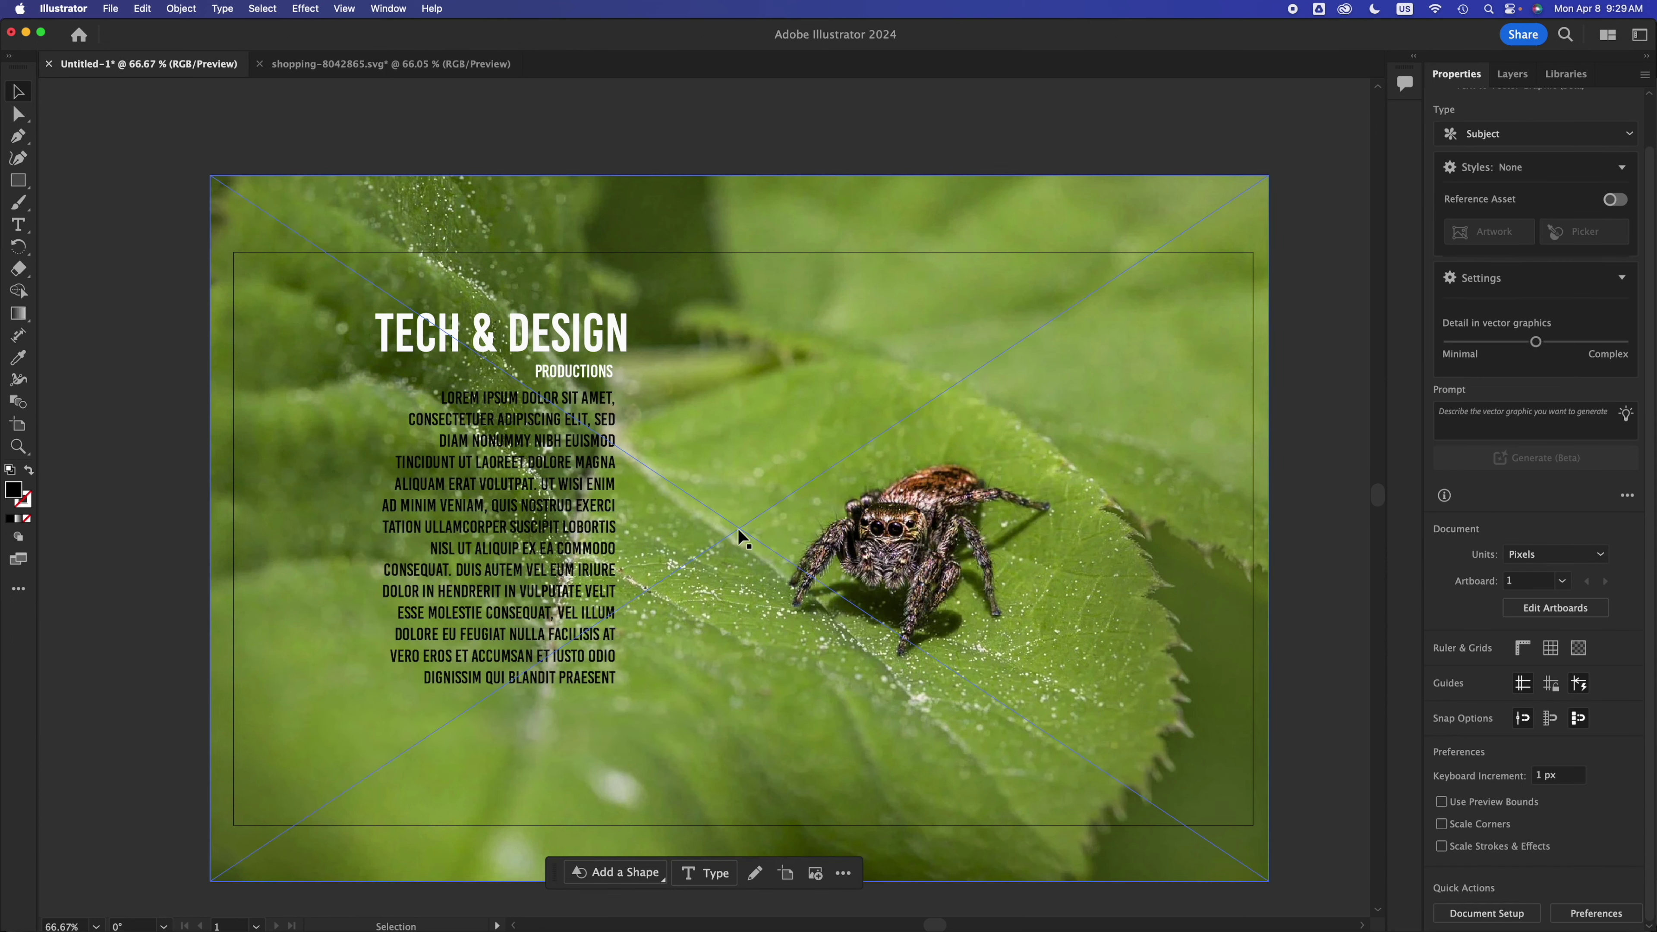